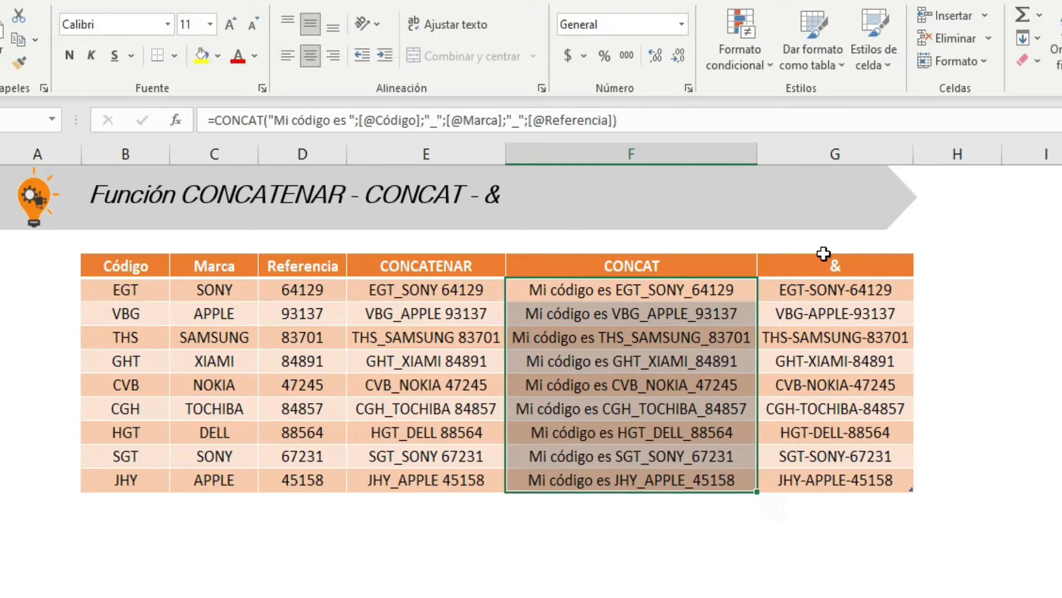
left_click(833, 260)
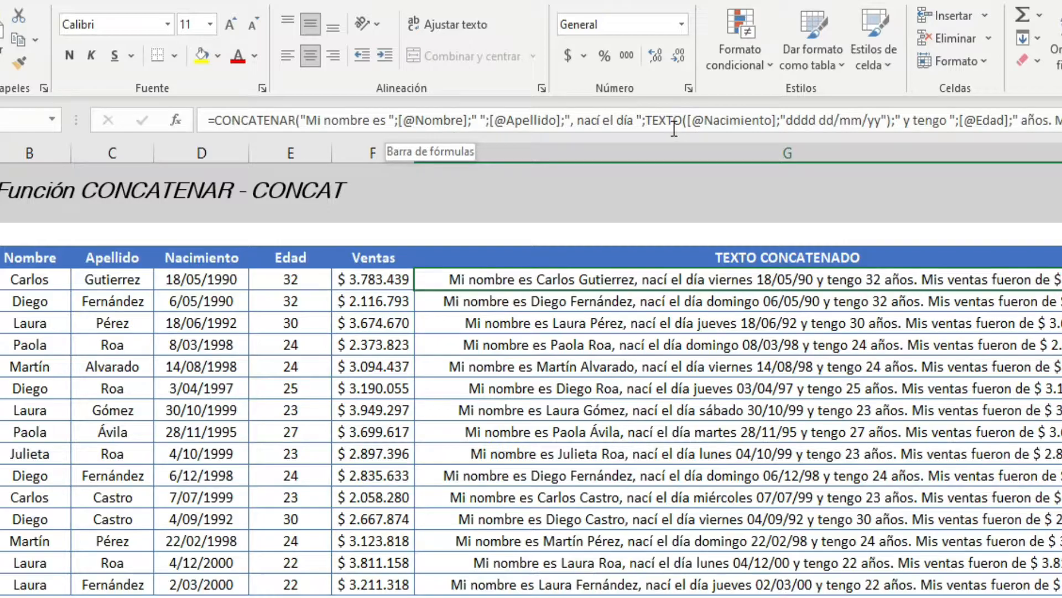
double_click(675, 278)
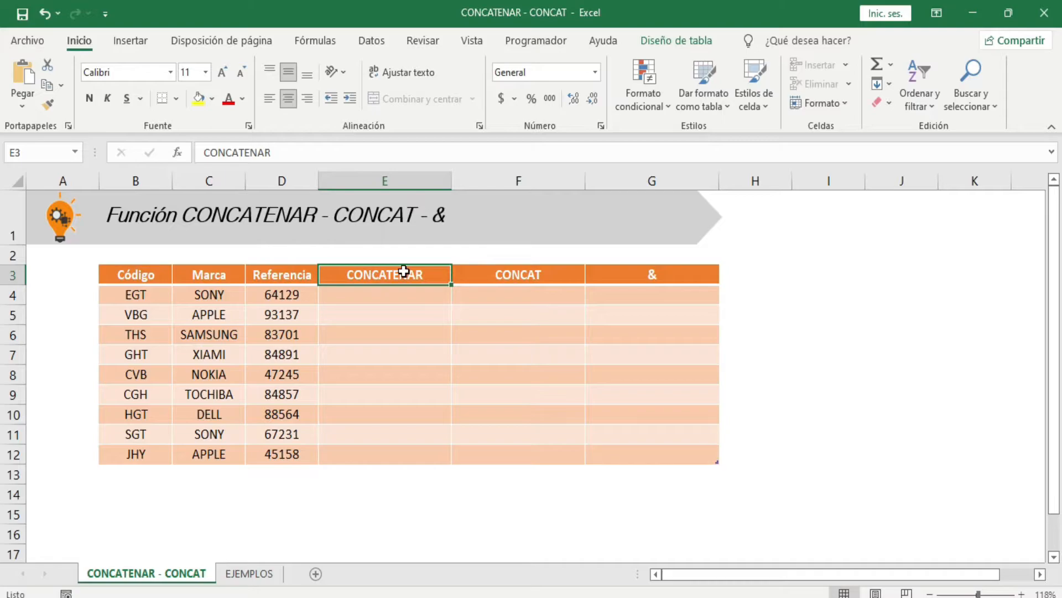
left_click(369, 296)
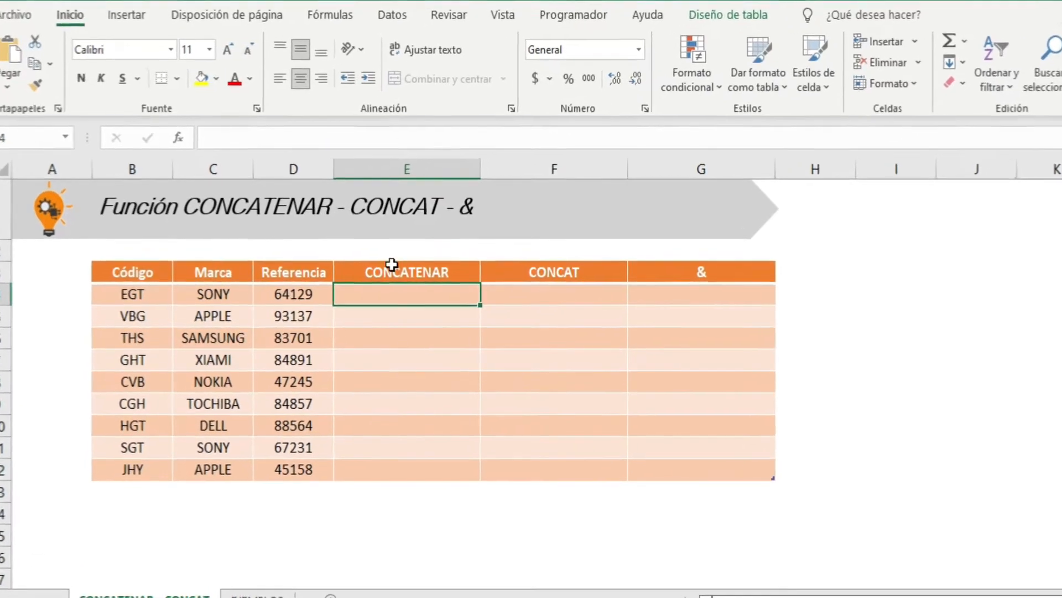
left_click(371, 266)
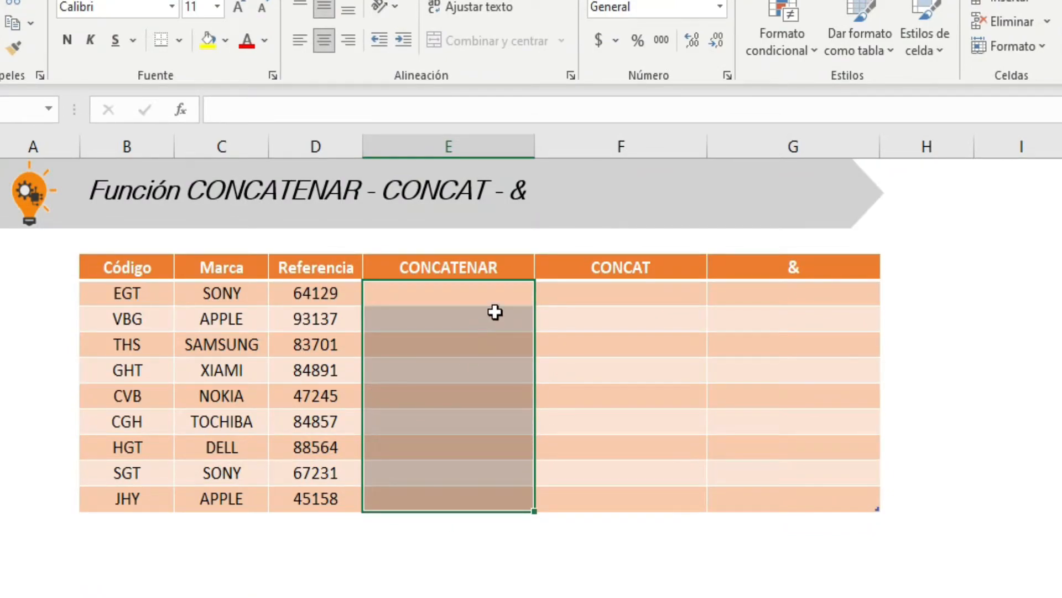
left_click(589, 258)
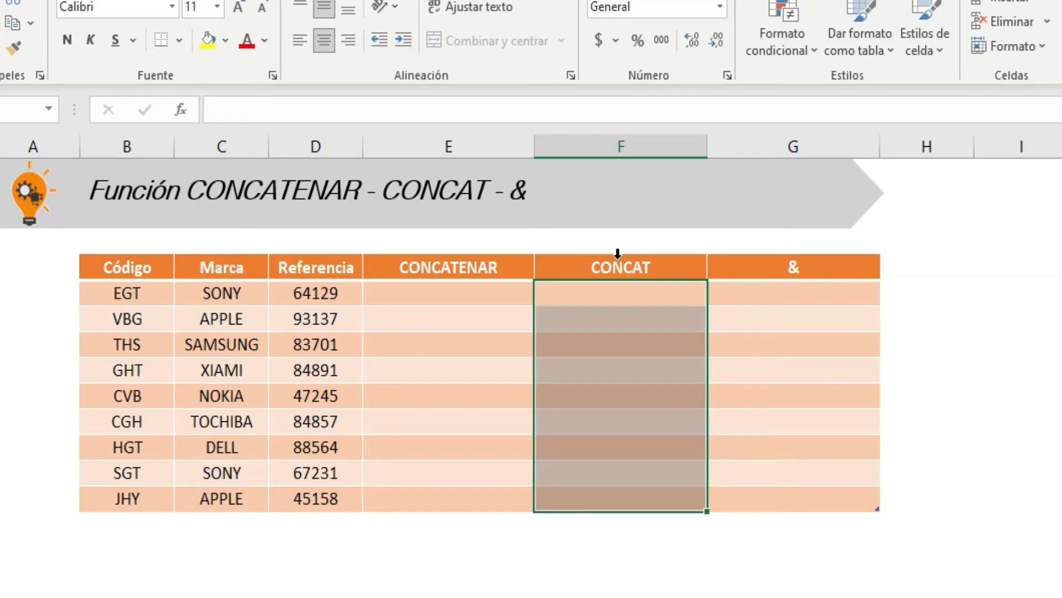
left_click(811, 256)
left_click(501, 292)
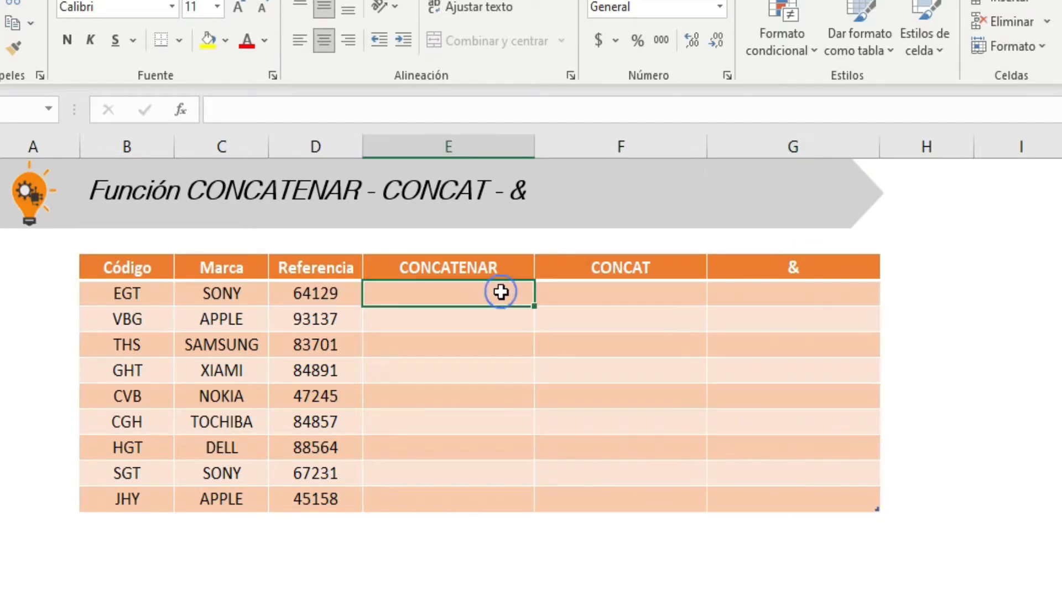
type("=")
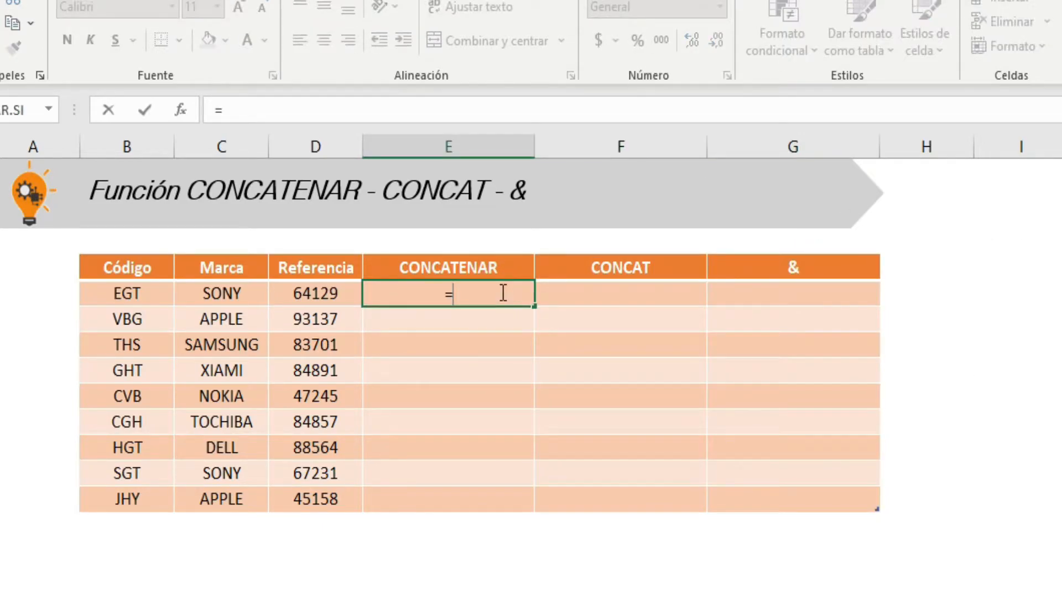
type("C")
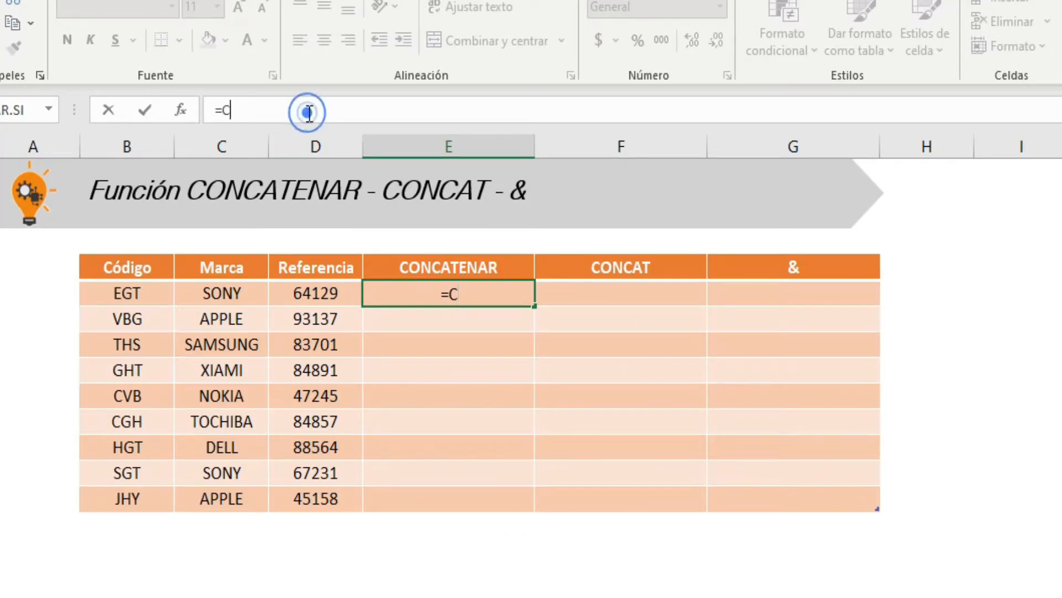
type("ONCATENAR(")
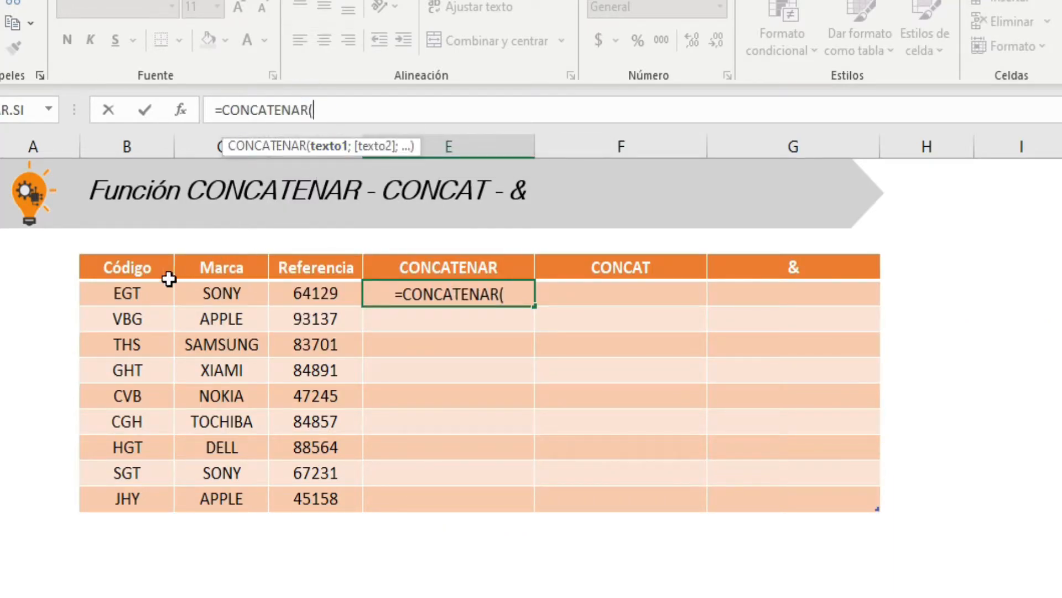
left_click(132, 292)
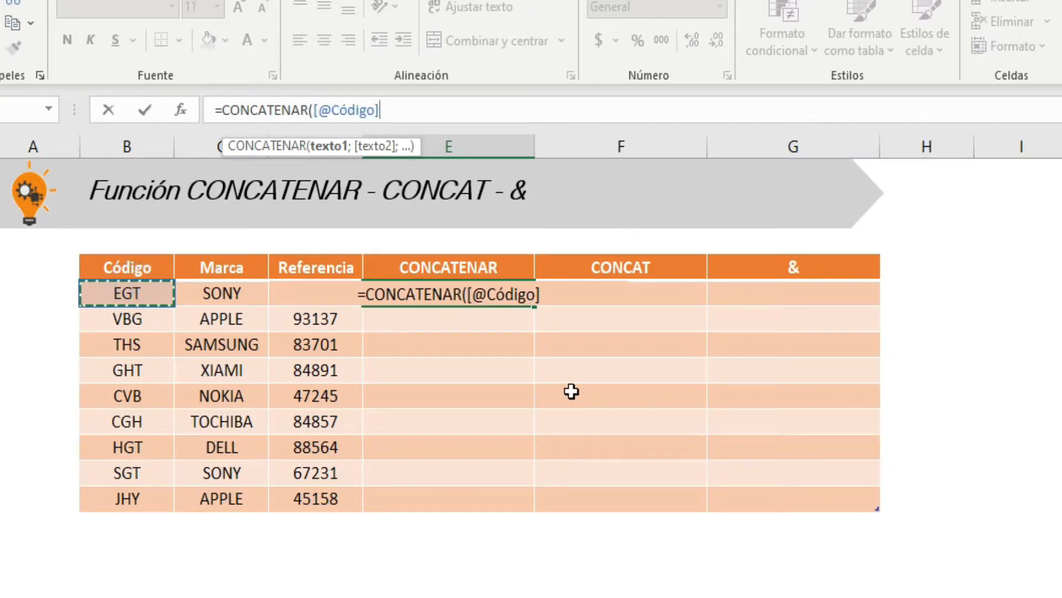
type(";")
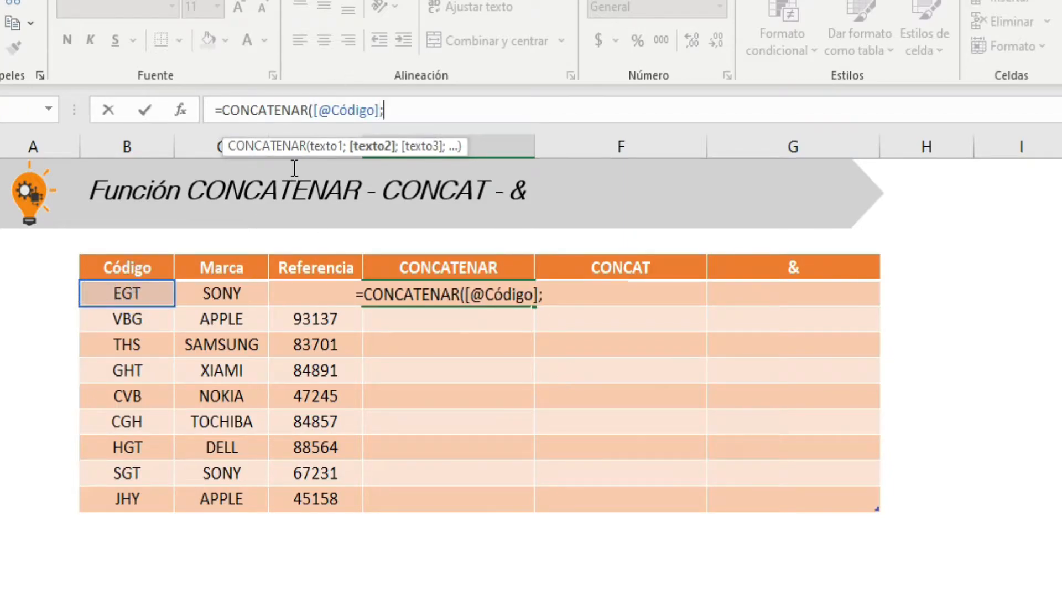
left_click(231, 296)
type(";")
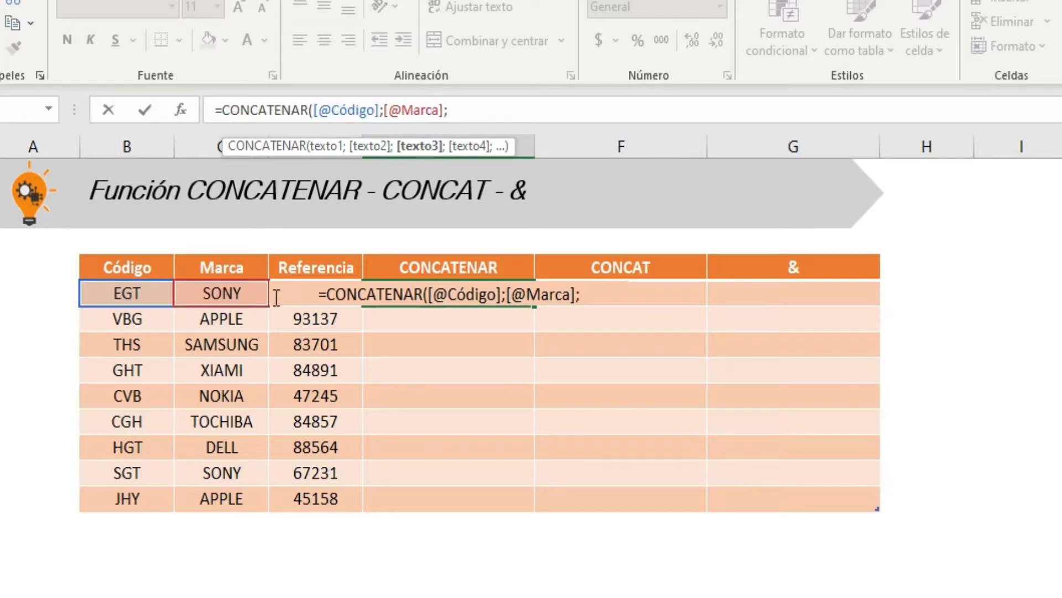
left_click(313, 281)
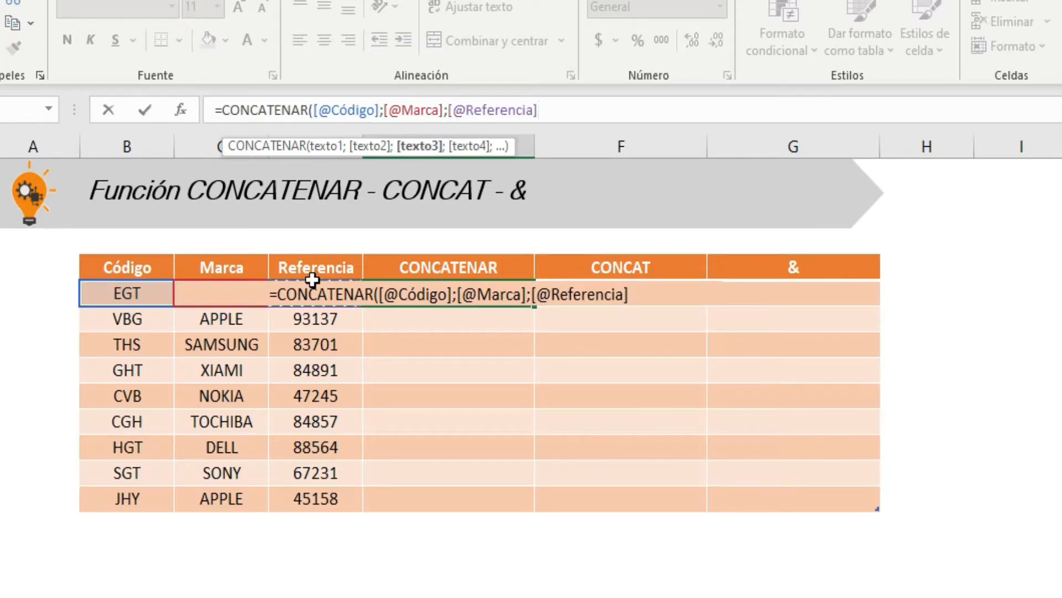
type(")")
key("Return")
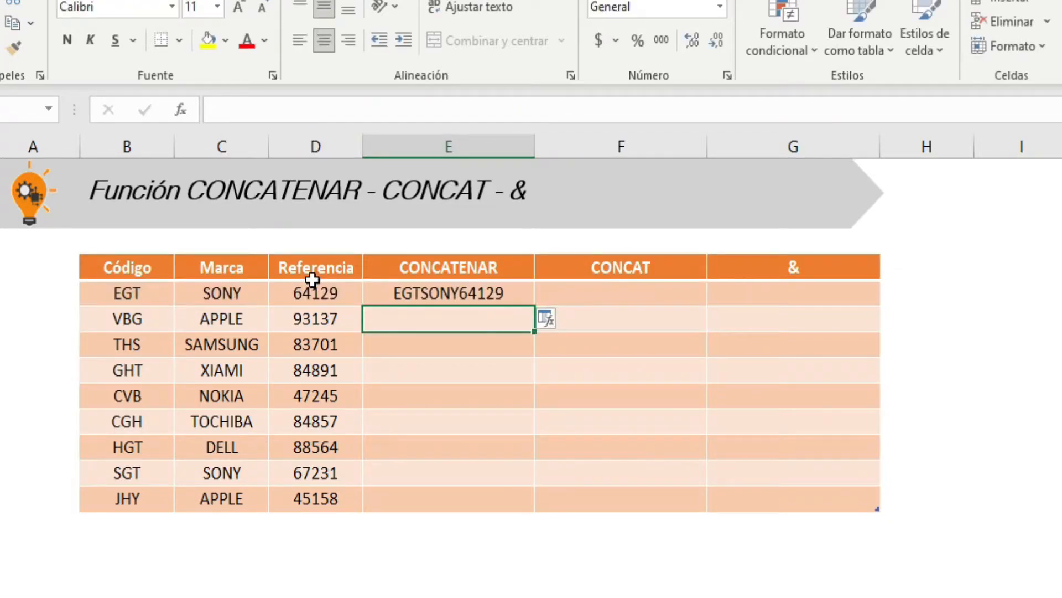
left_click(462, 297)
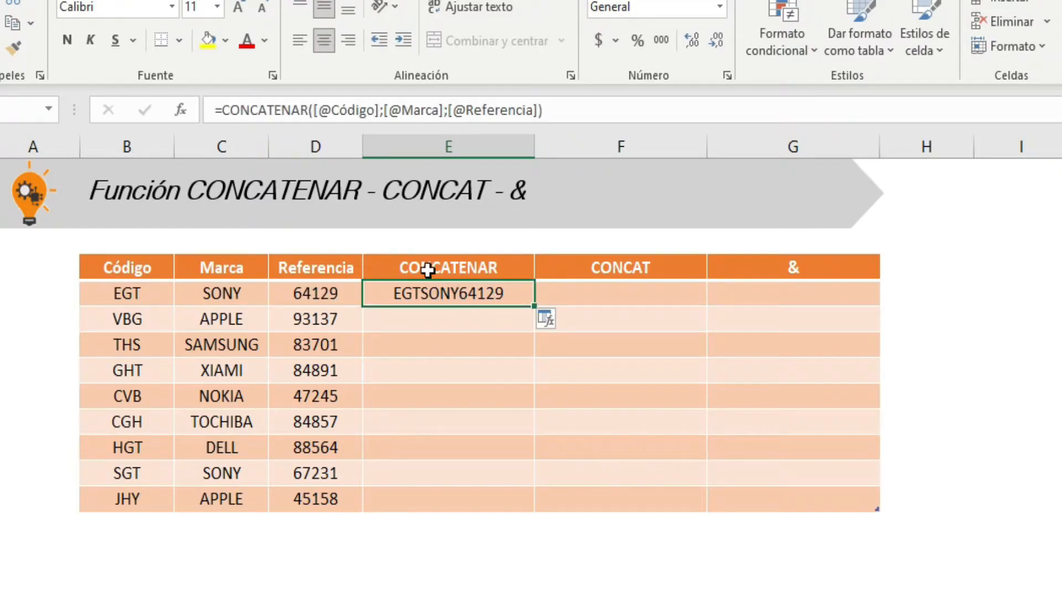
left_click_drag(114, 295, 332, 302)
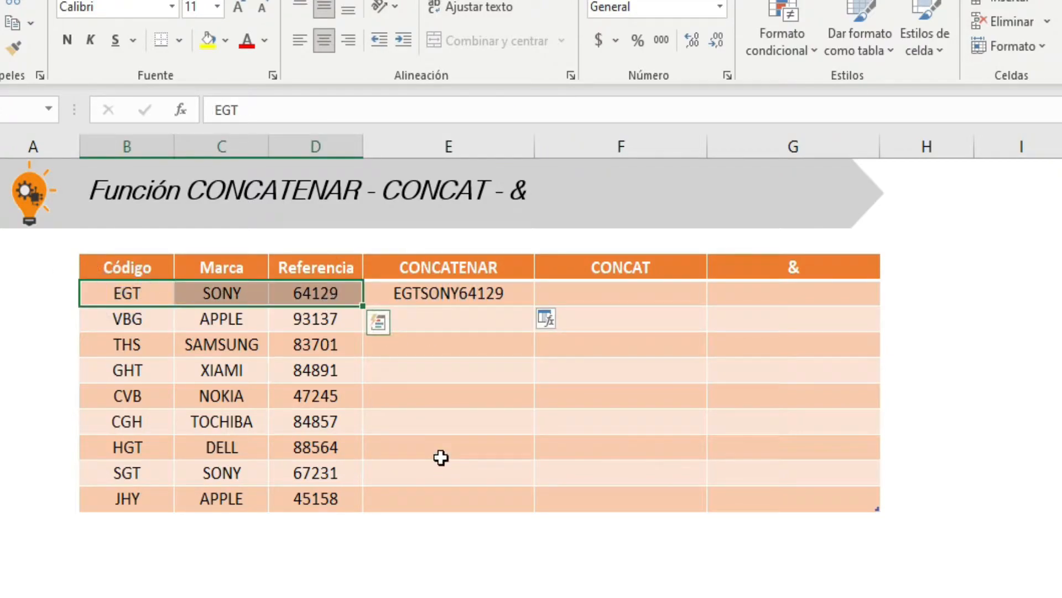
left_click(598, 284)
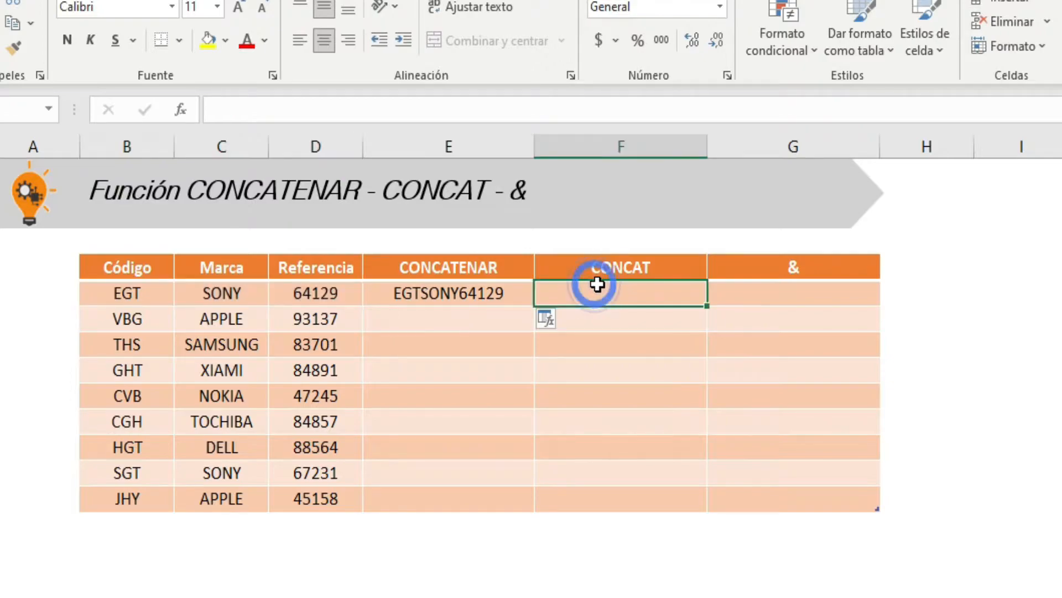
- Replace the first CONCATENAR cell's formula with =CONCATENAR(Tabla1[@[Código]:[Referencia]]) to try joining the whole range at once
left_click(505, 288)
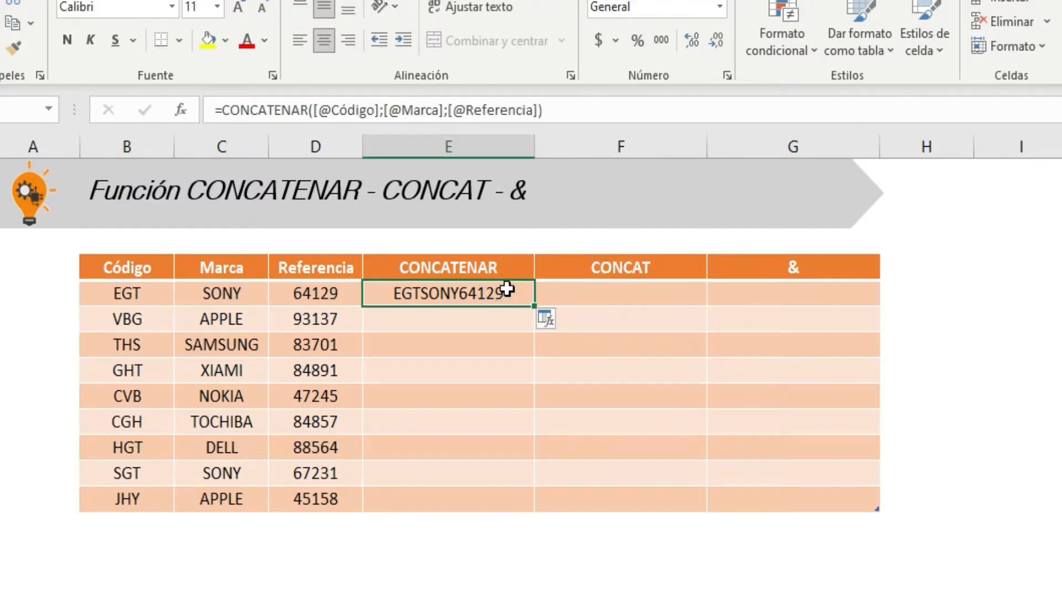
type("=CONCA")
key("Down")
key("Tab")
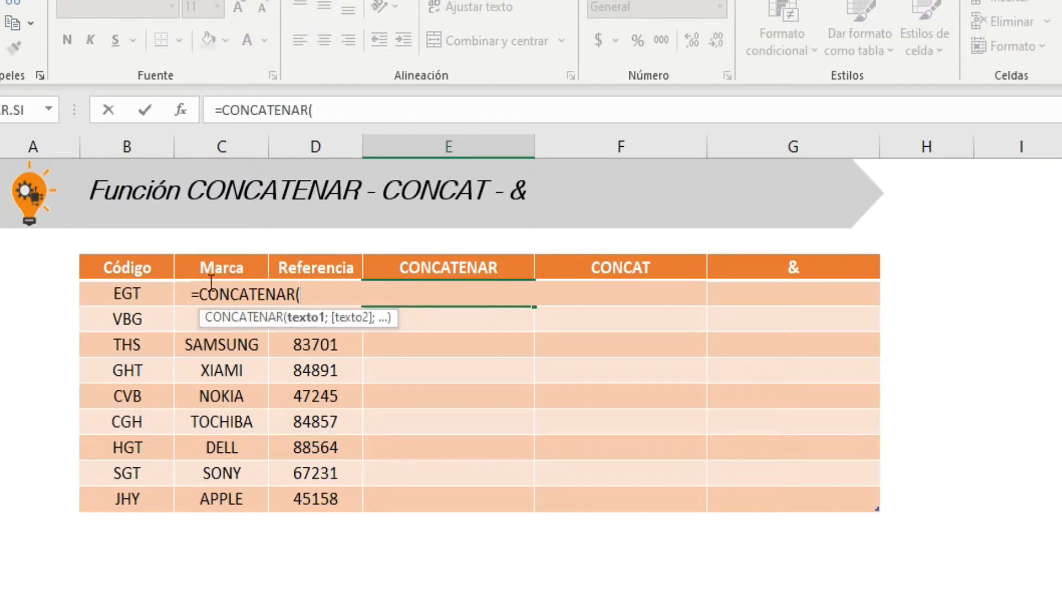
left_click_drag(124, 294, 297, 299)
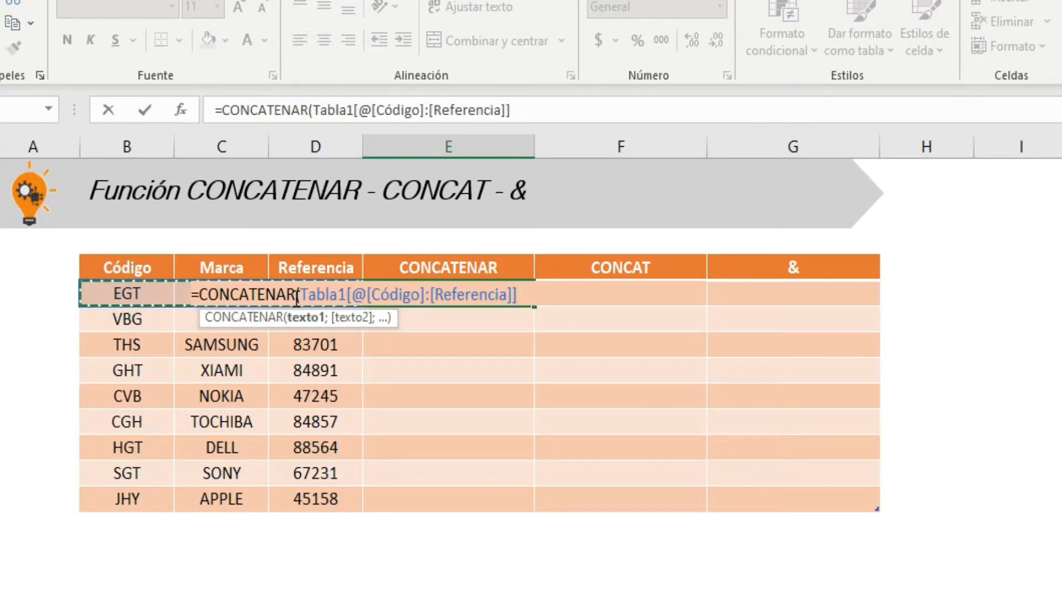
type(")")
key("Return")
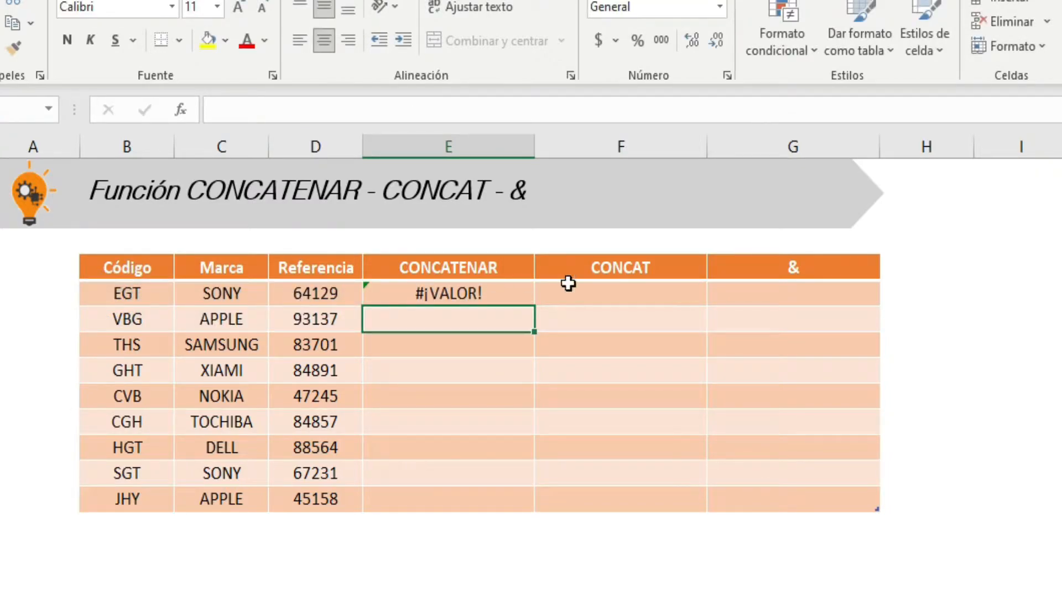
- Enter =CONCAT(Tabla1[@[Código]:[Referencia]]) in the first data row of the CONCAT column
left_click(606, 284)
type("=CON")
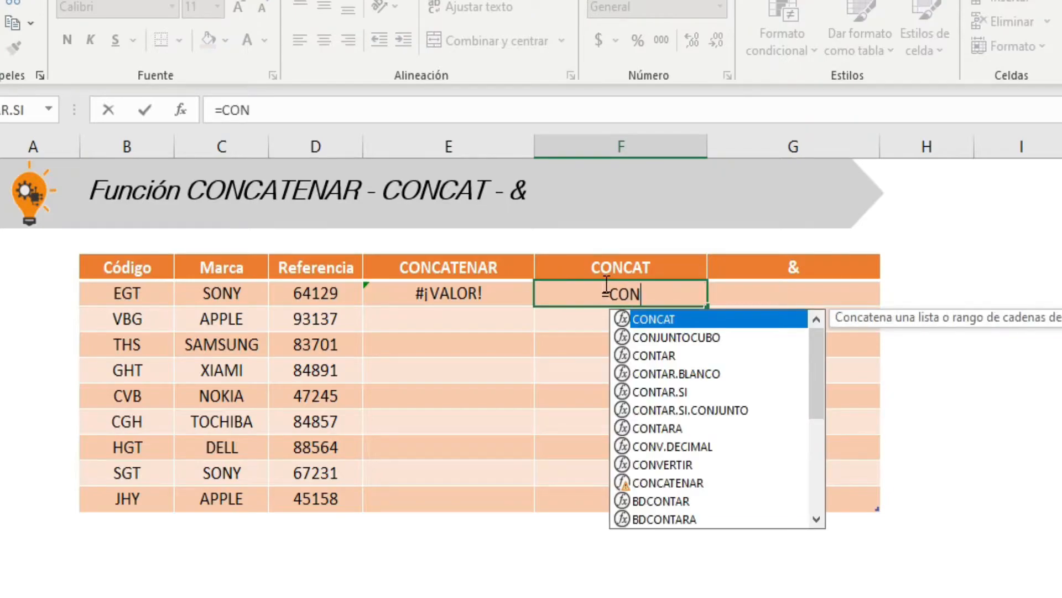
key("Tab")
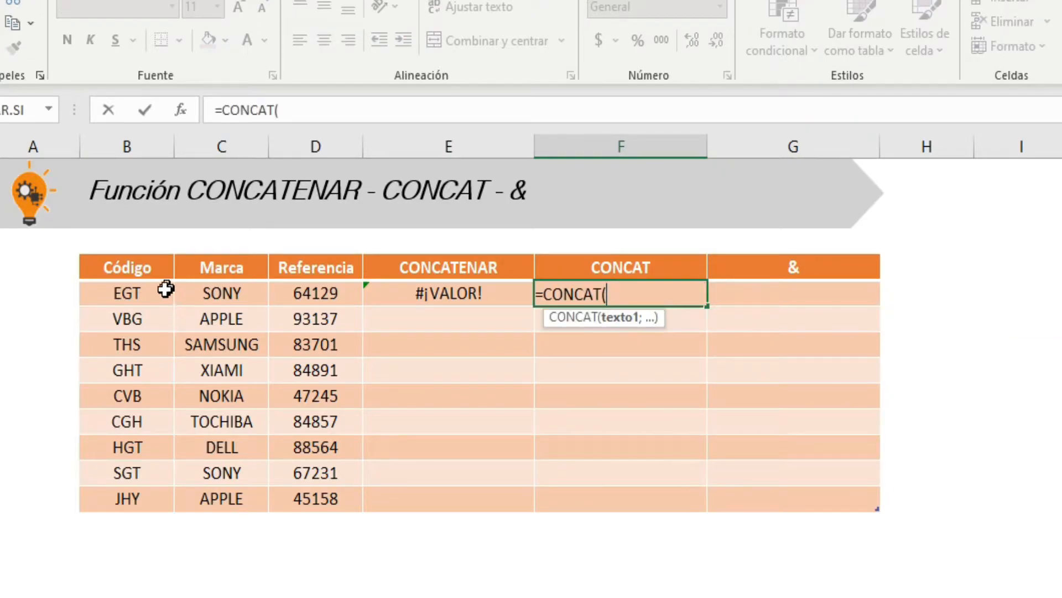
left_click_drag(163, 289, 292, 294)
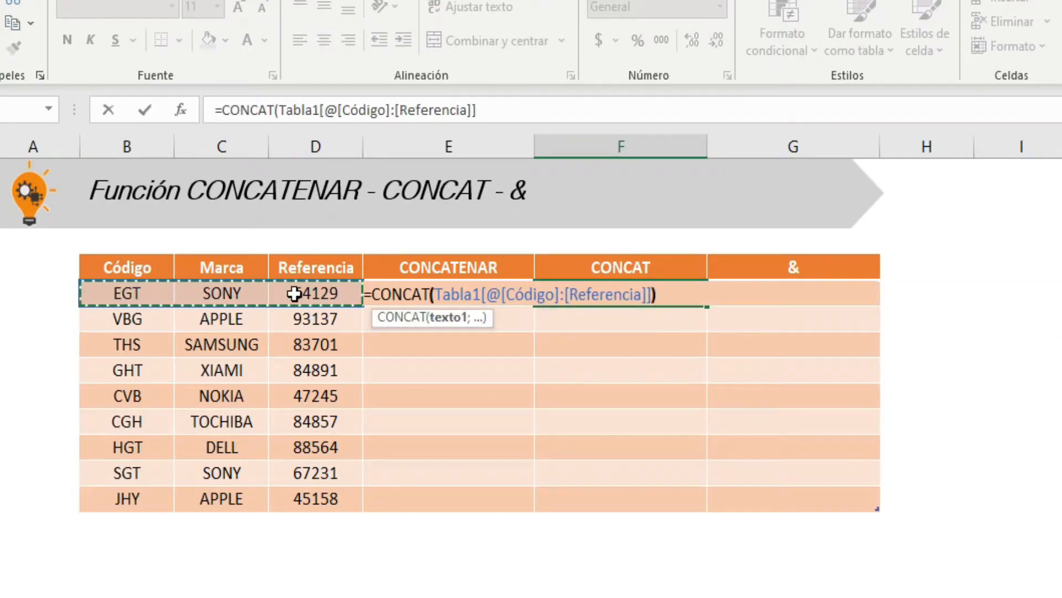
key("Return")
- Compare the range-based formulas in the first CONCATENAR and CONCAT cells
left_click(645, 290)
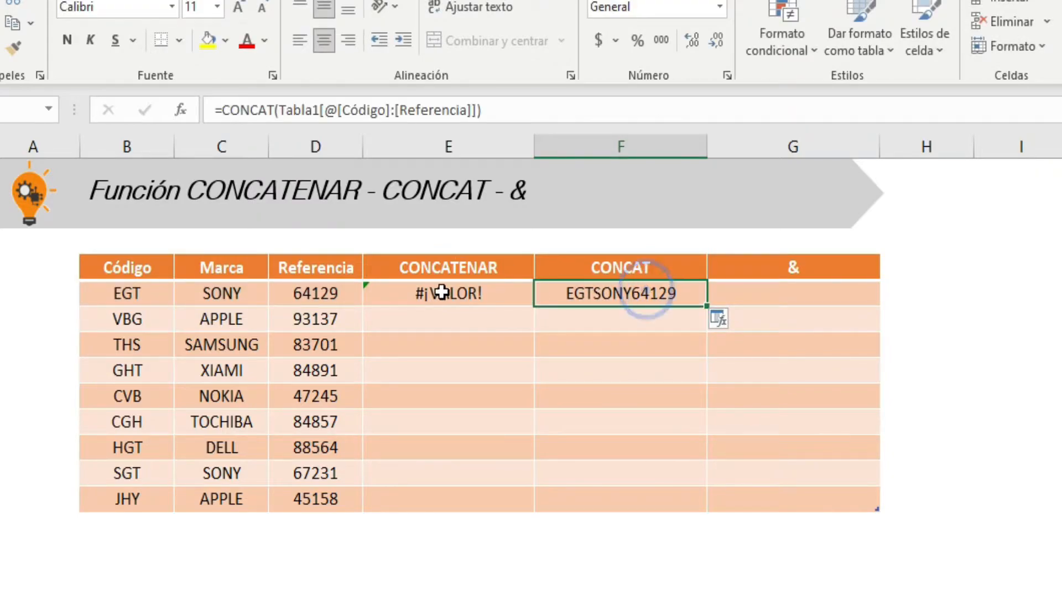
left_click(437, 293)
left_click(635, 294)
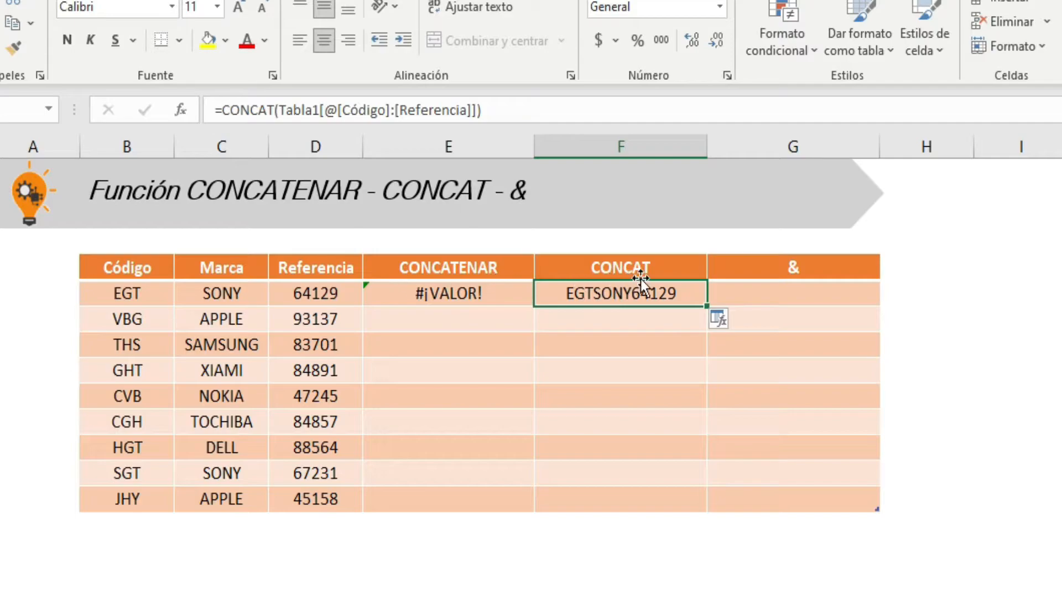
double_click(639, 292)
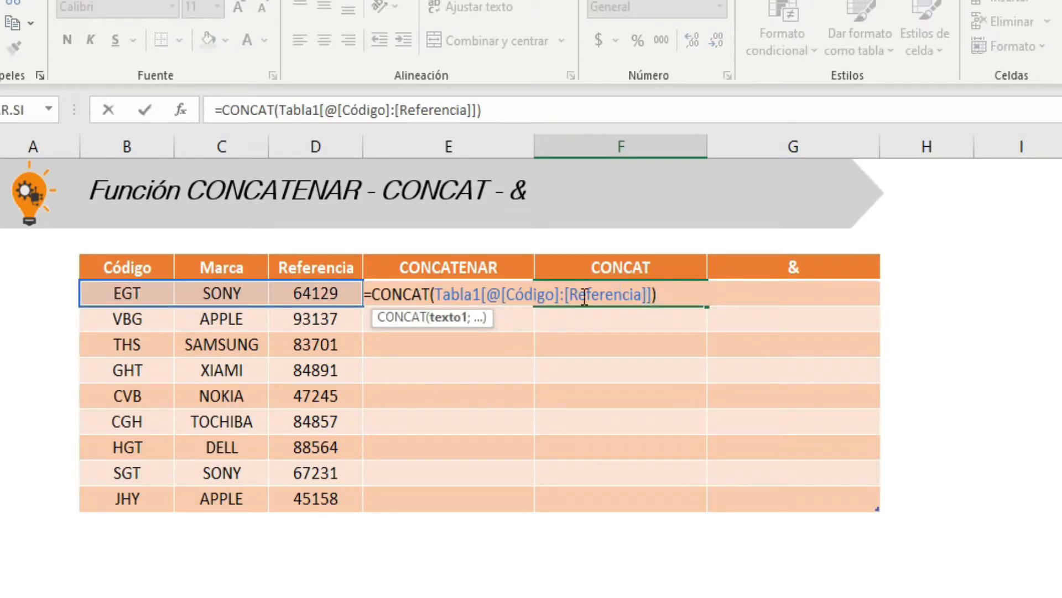
key("Escape")
- Clear the test formulas from the first-row cells of the CONCATENAR and CONCAT columns
left_click(427, 293)
key("Delete")
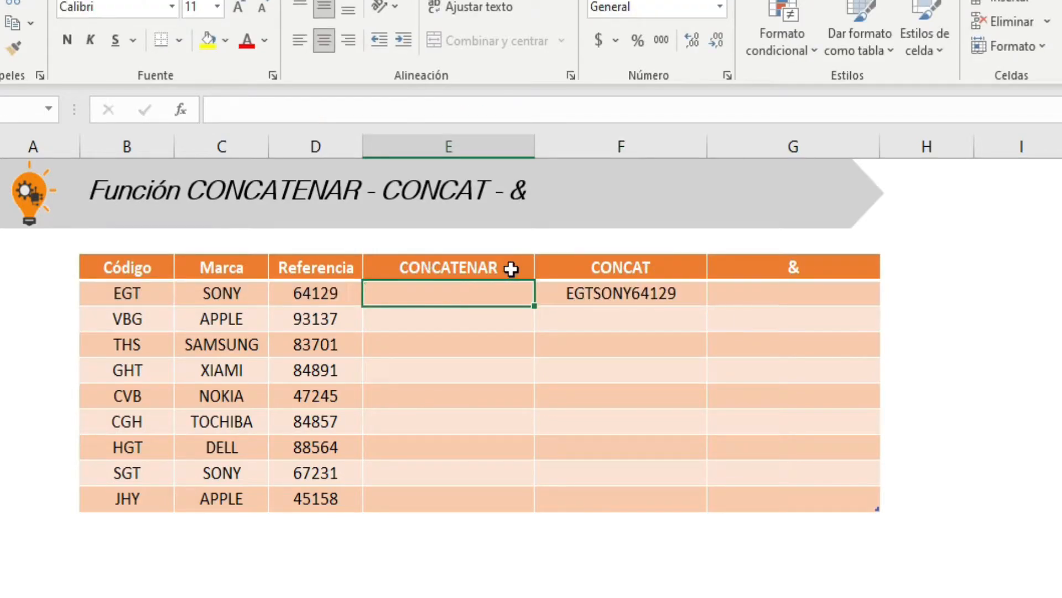
key("Right")
key("Delete")
key("Left")
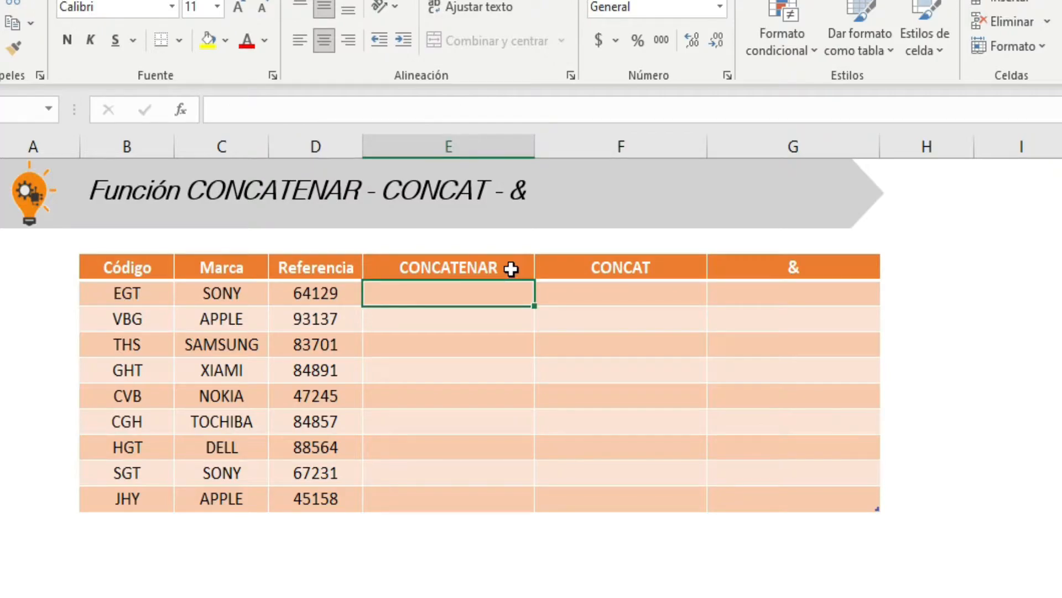
type("=CON")
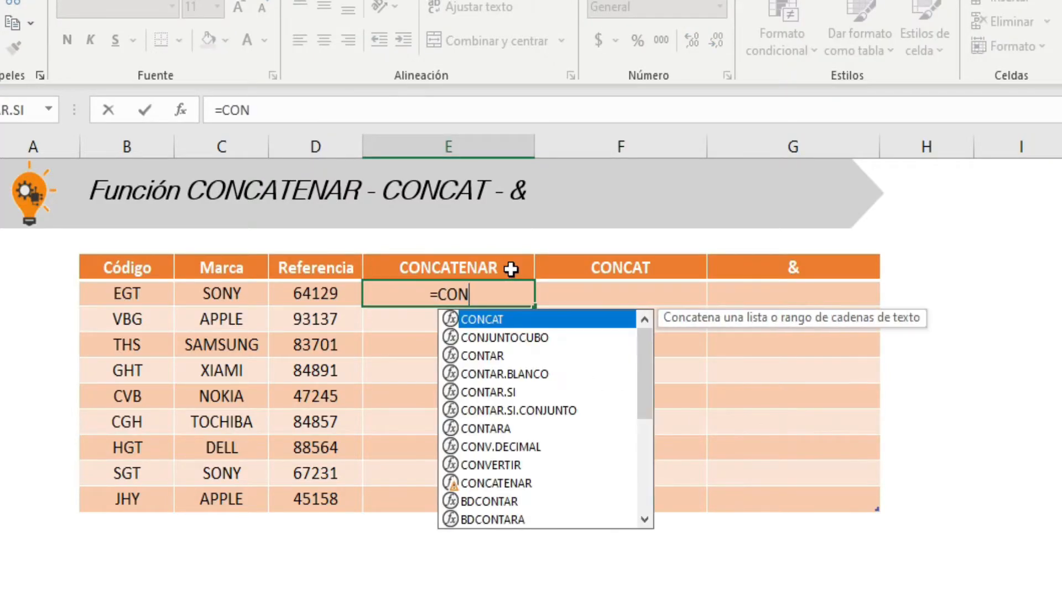
key("Escape")
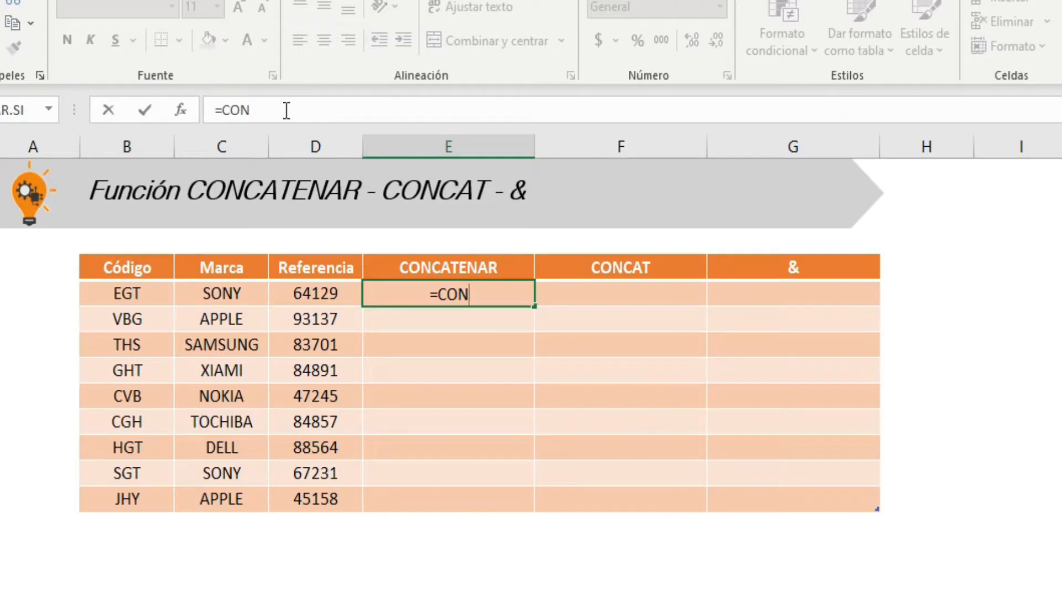
key("Escape")
left_click(284, 110)
type(")")
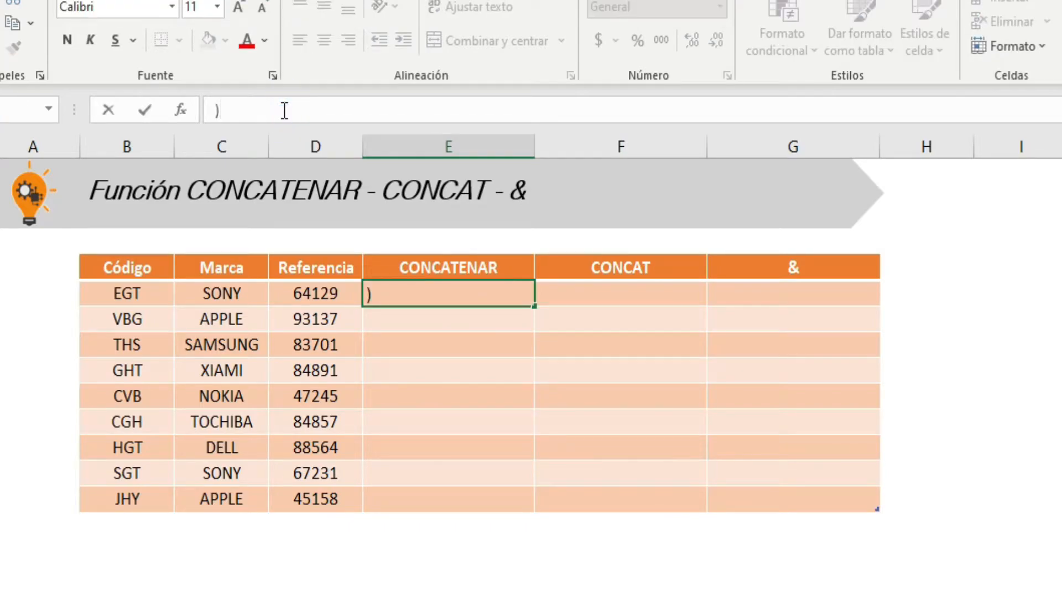
key("BackSpace")
type("=CN")
key("BackSpace")
type("ONCA")
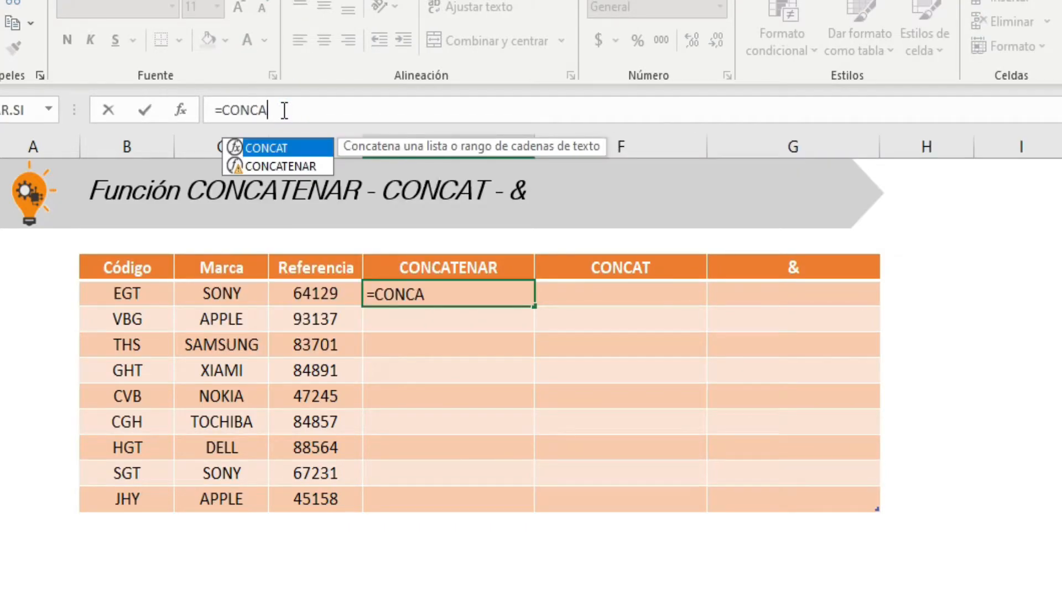
key("Down")
key("Tab")
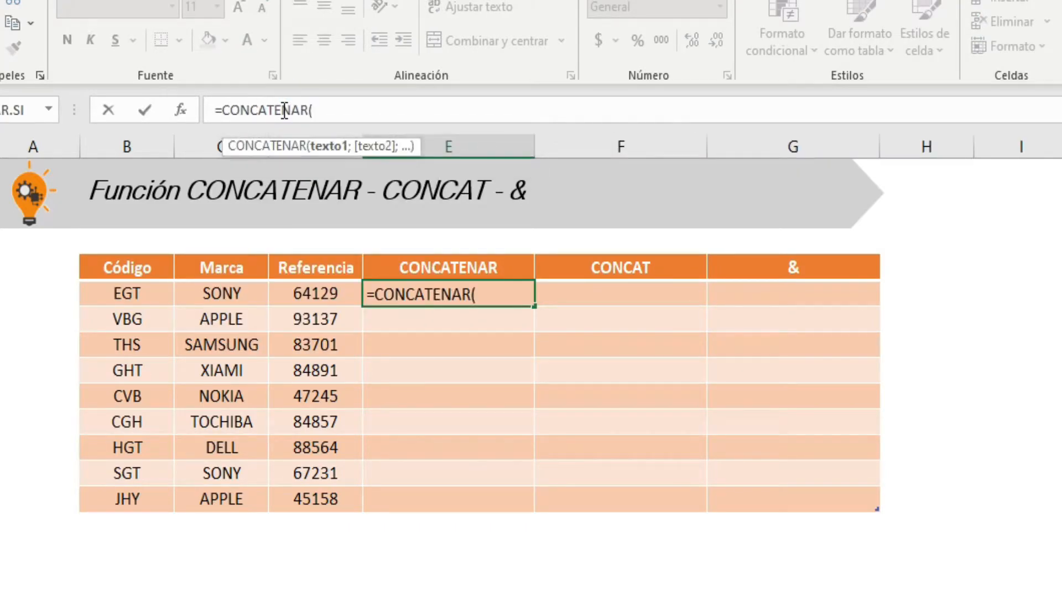
left_click(135, 293)
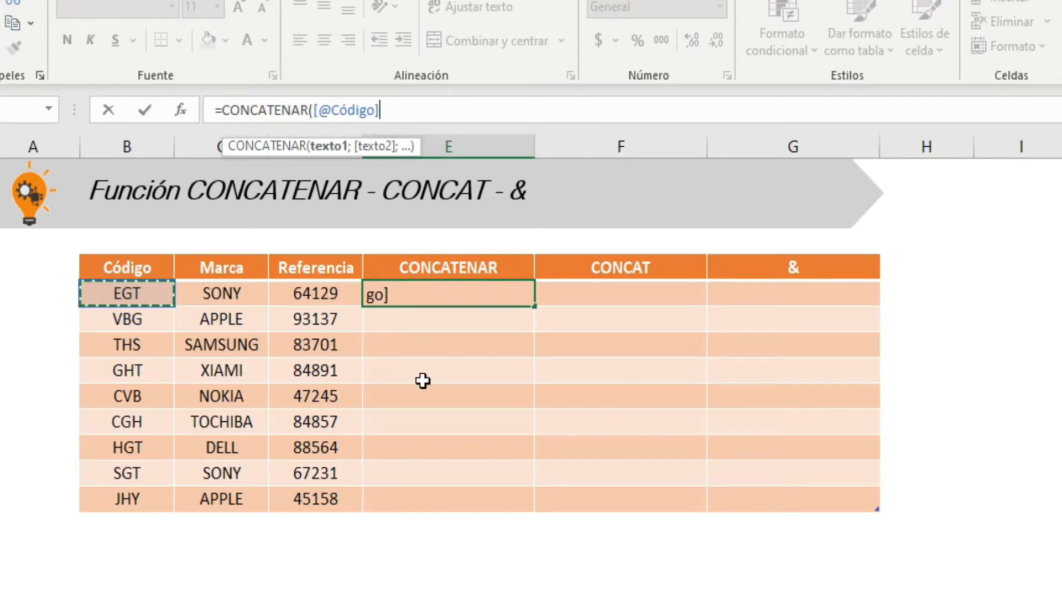
type(";\"_")
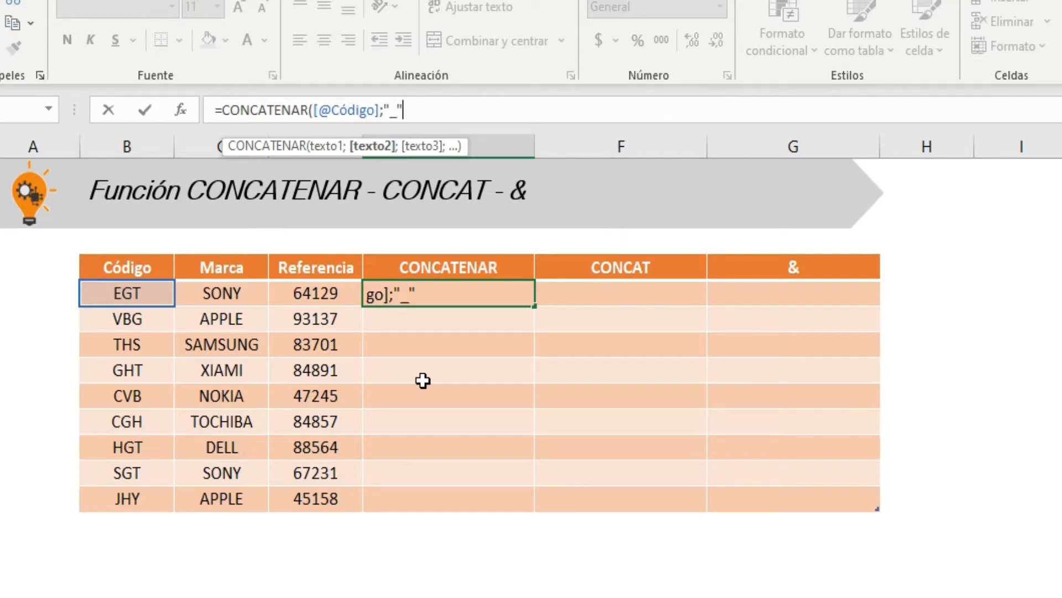
type(";")
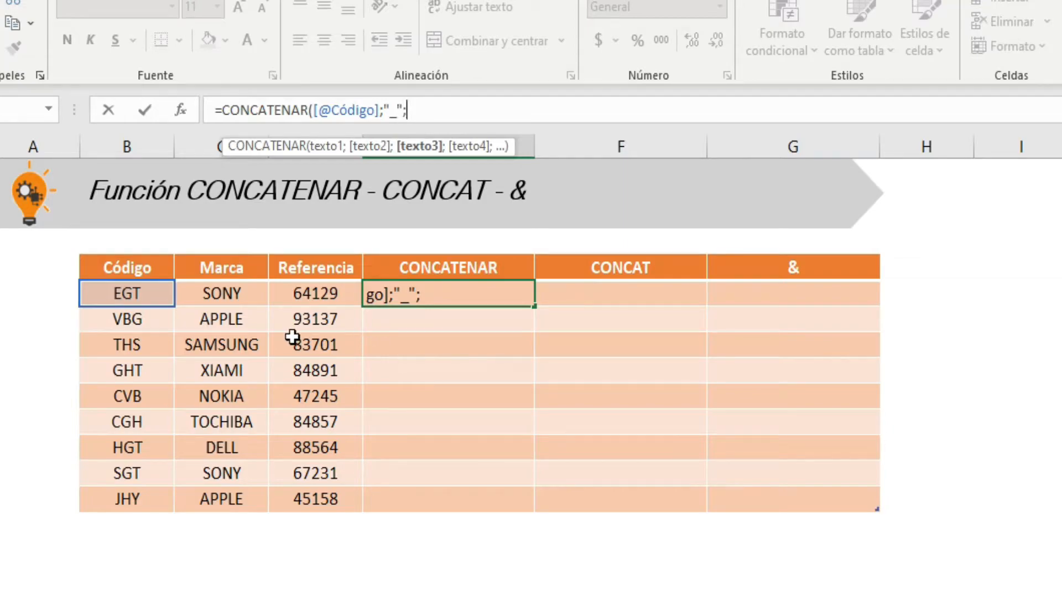
left_click(219, 296)
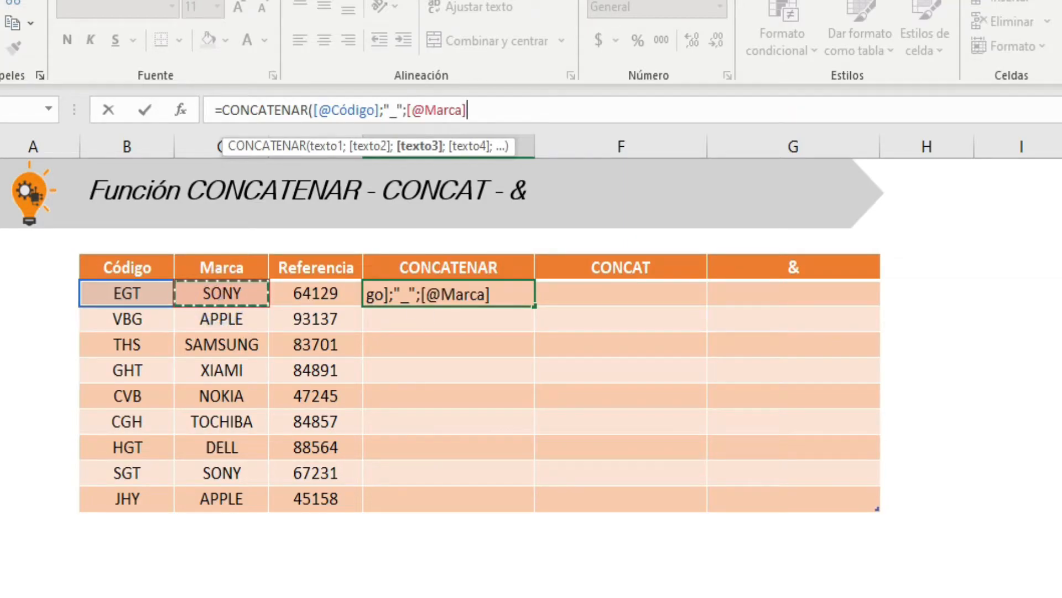
type(";")
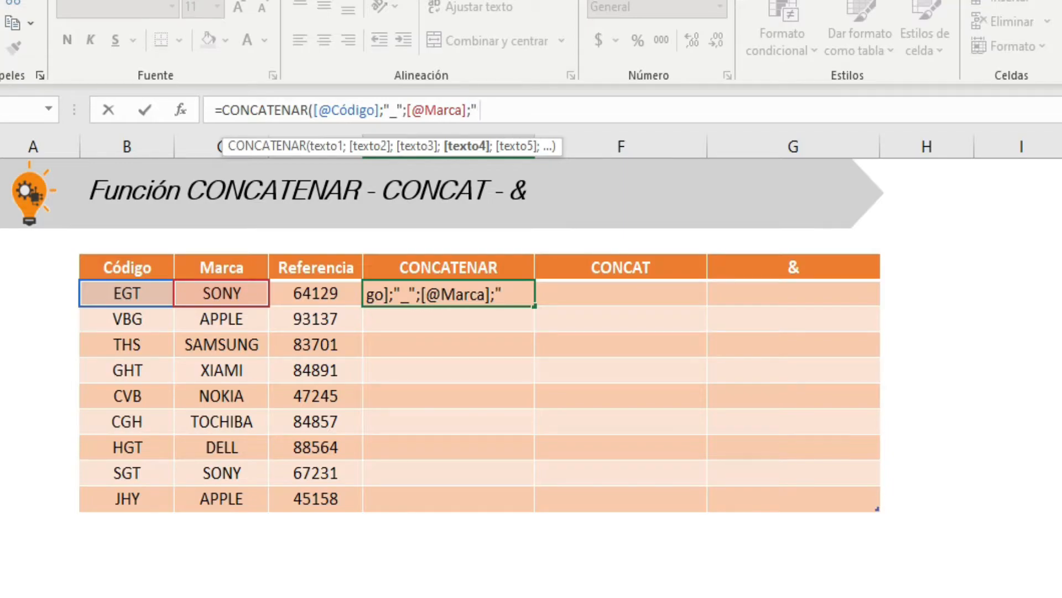
type("\" \";")
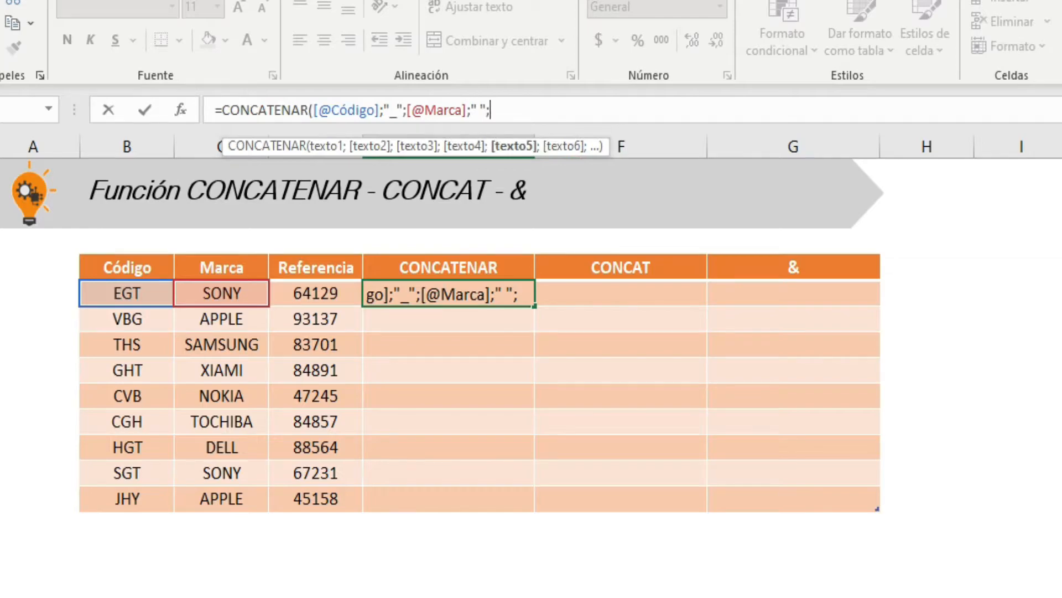
left_click(308, 289)
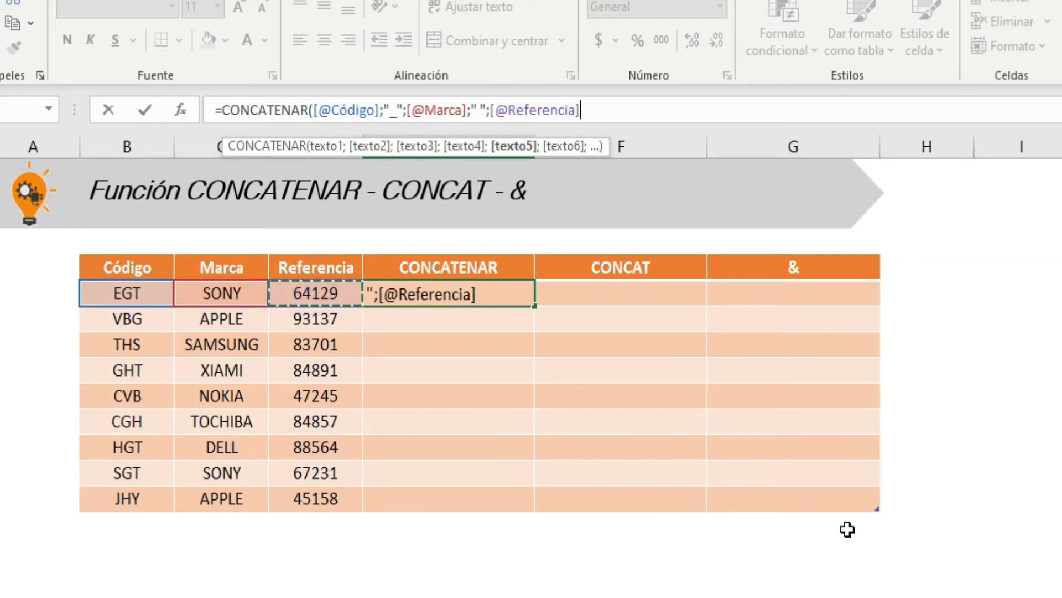
type(")")
key("Return")
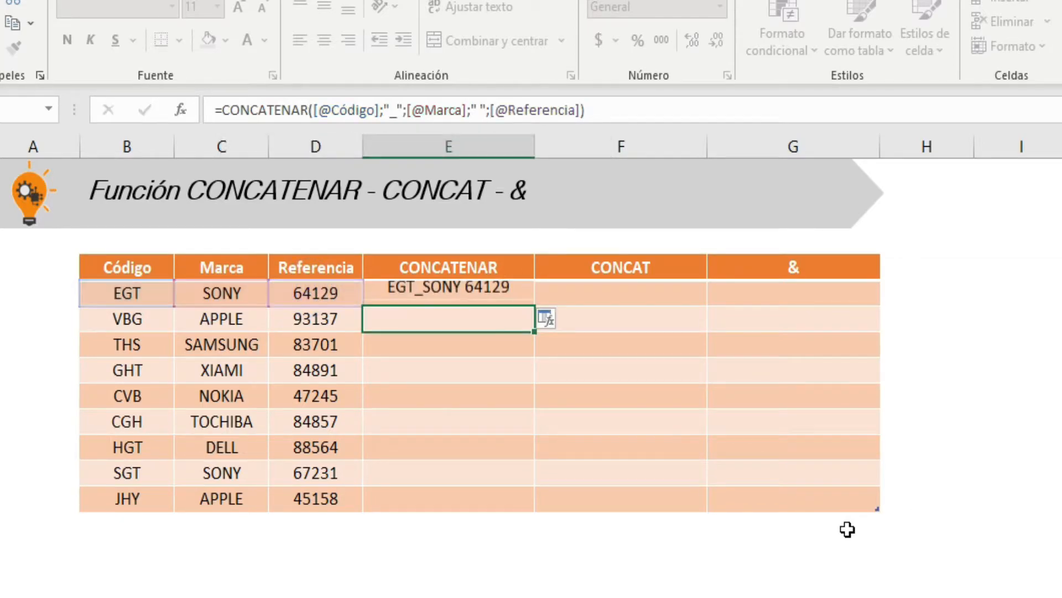
left_click(464, 295)
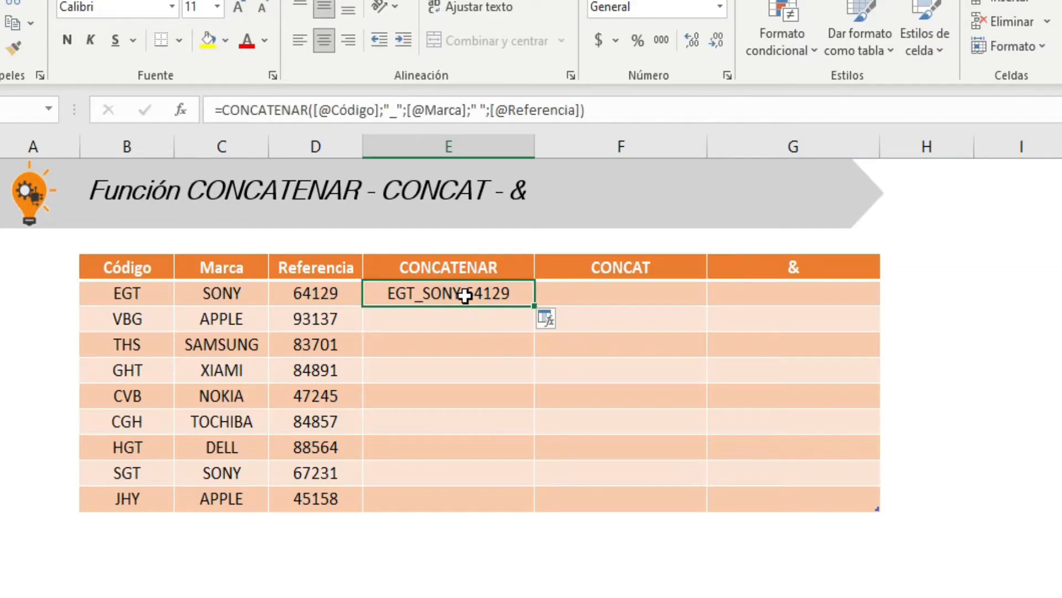
left_click(593, 289)
type("=CON")
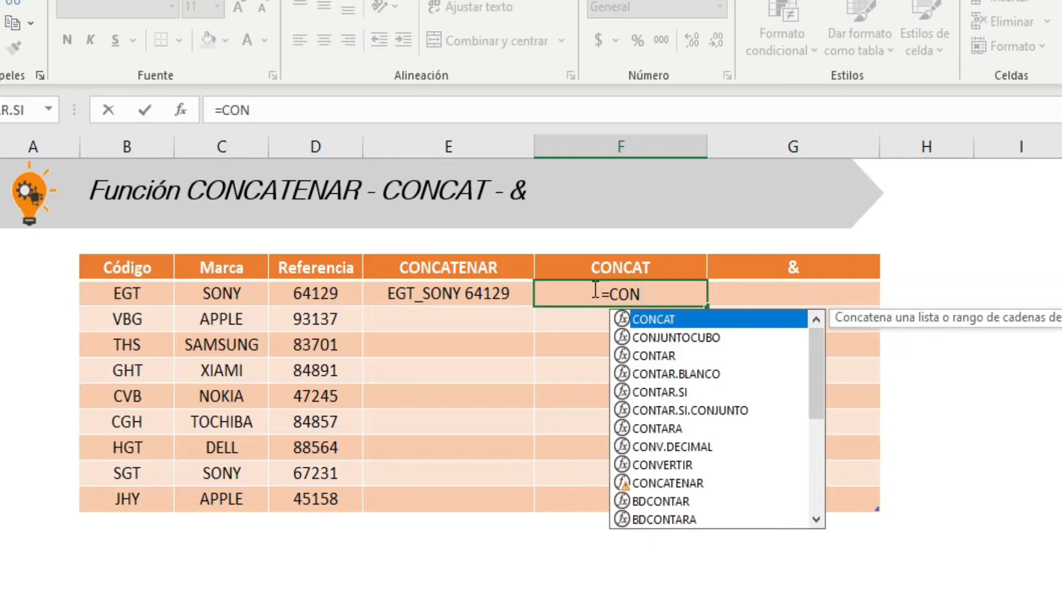
key("Tab")
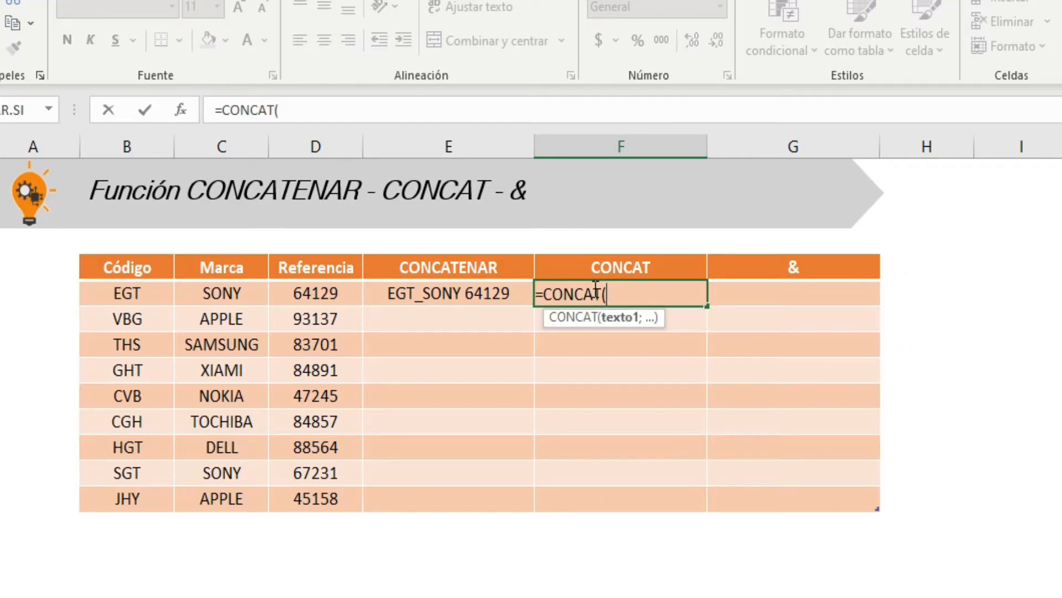
key("BackSpace")
key("BackSpace")
key("BackSpace")
key("BackSpace")
key("BackSpace")
key("BackSpace")
key("BackSpace")
key("BackSpace")
left_click(447, 117)
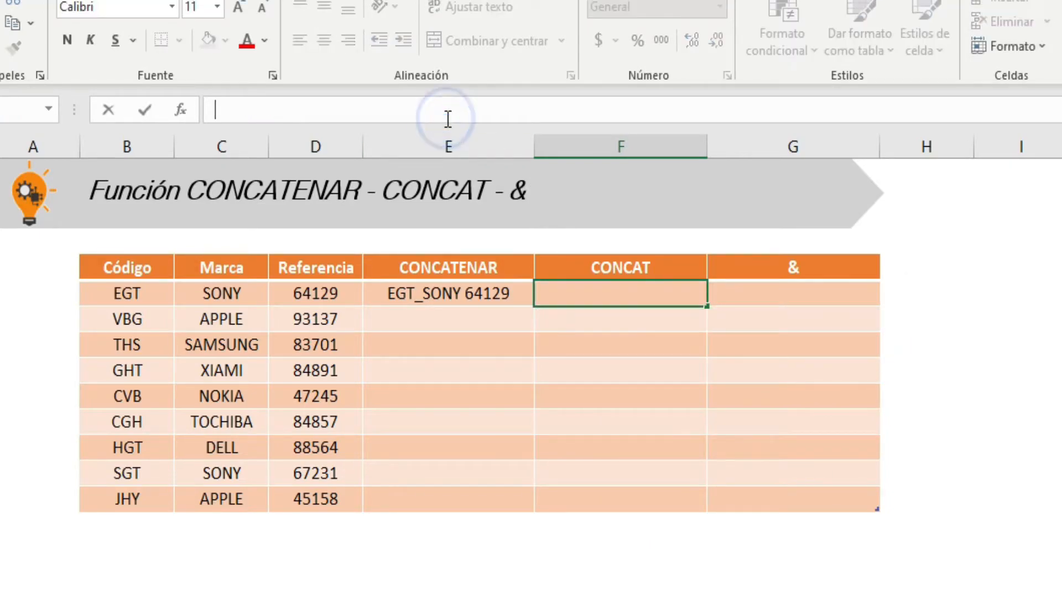
type("=CON")
key("Tab")
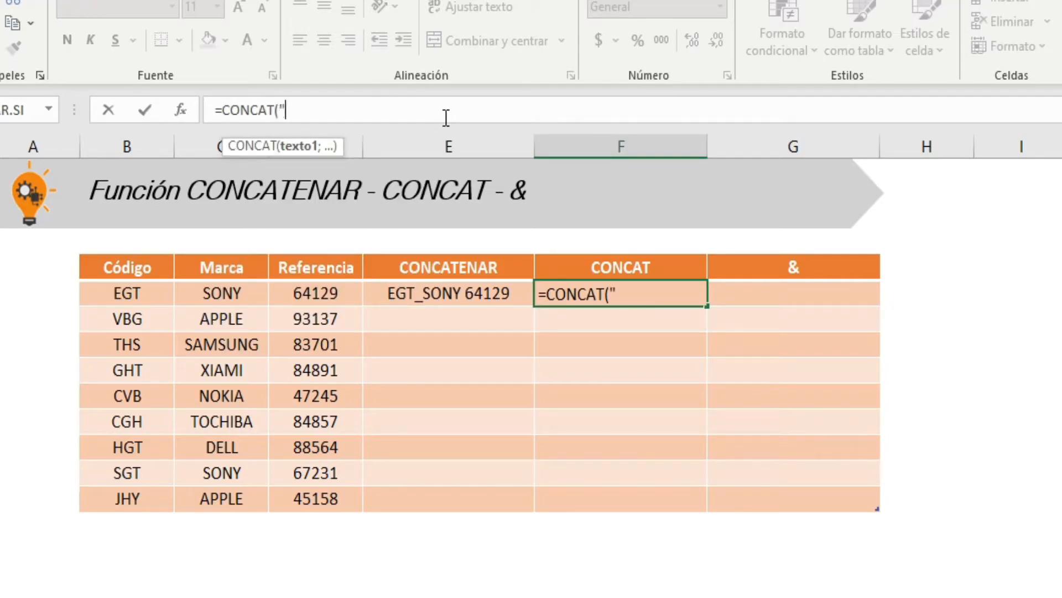
type("\"m")
type("Mi")
type(" código e")
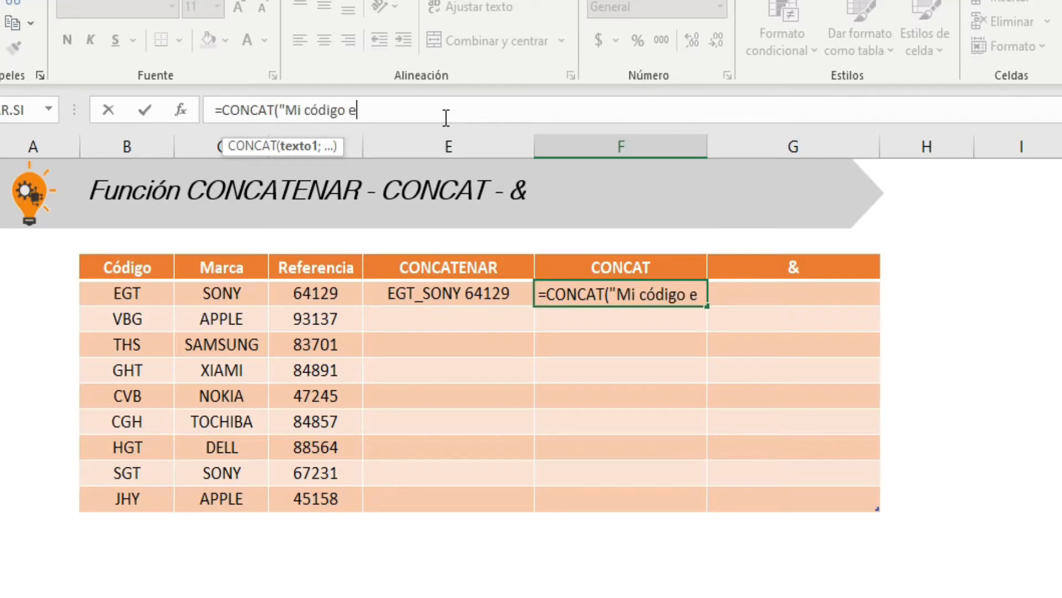
type("s \";")
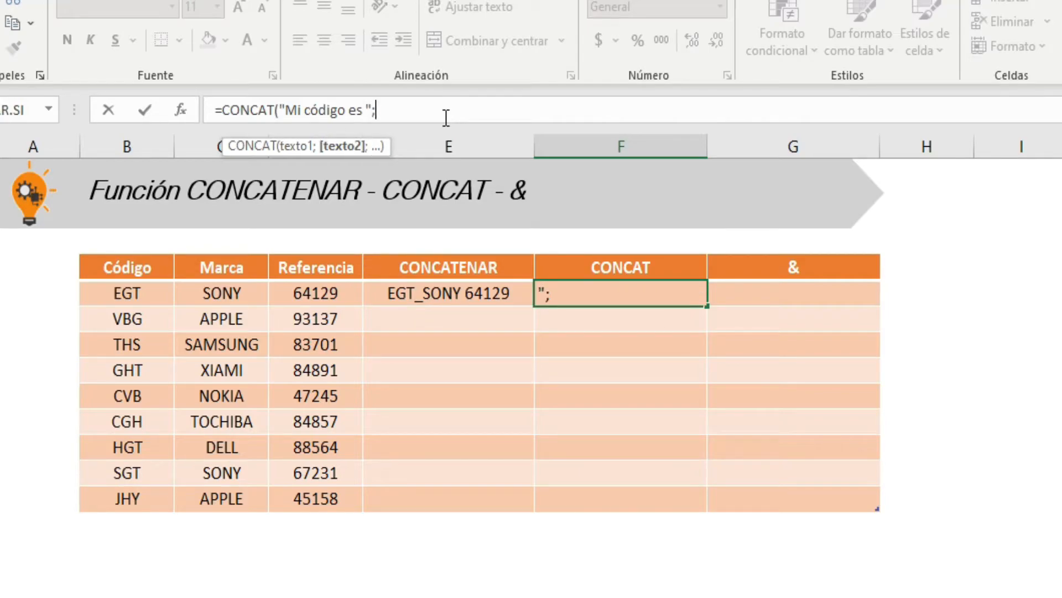
left_click(128, 287)
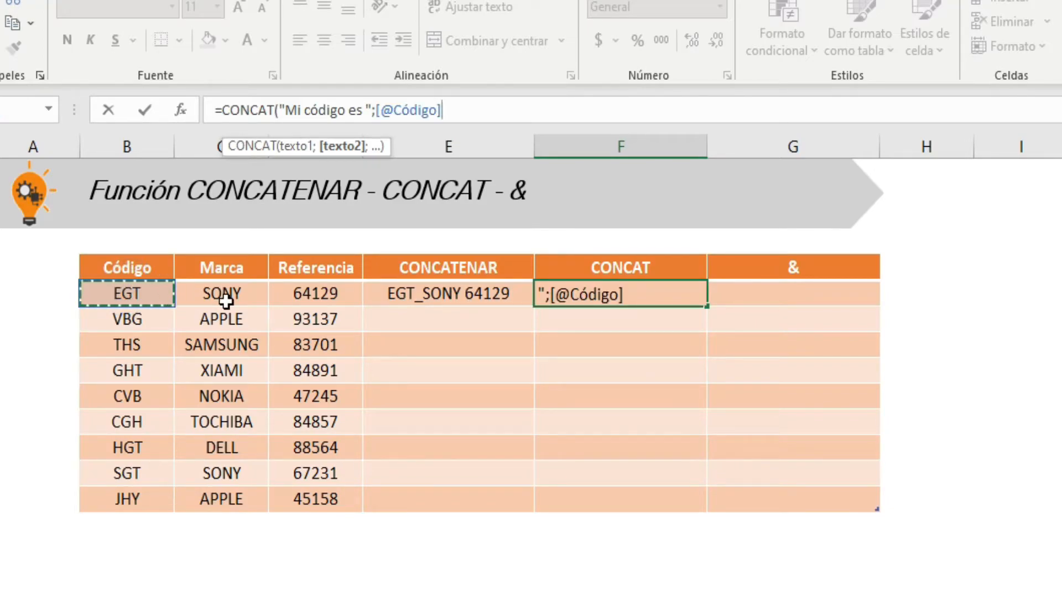
type(";")
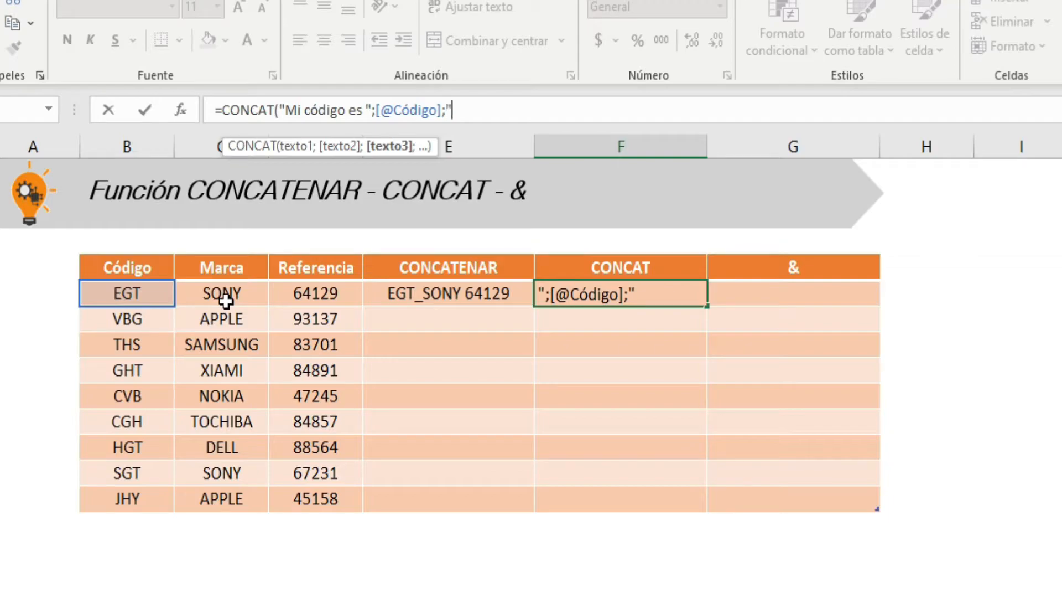
type("\"_\";")
left_click(225, 299)
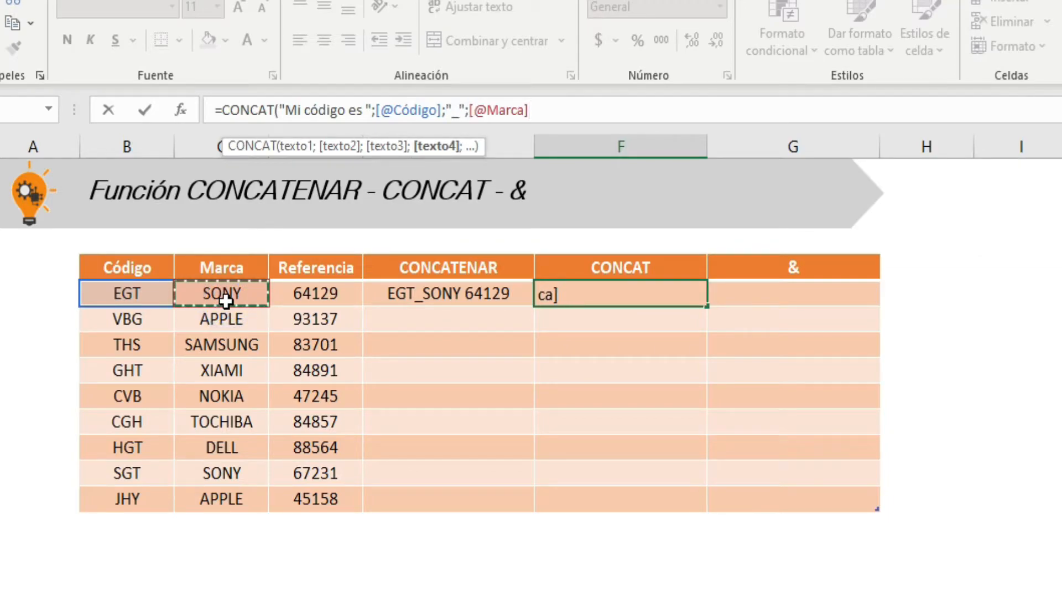
type(";\"_")
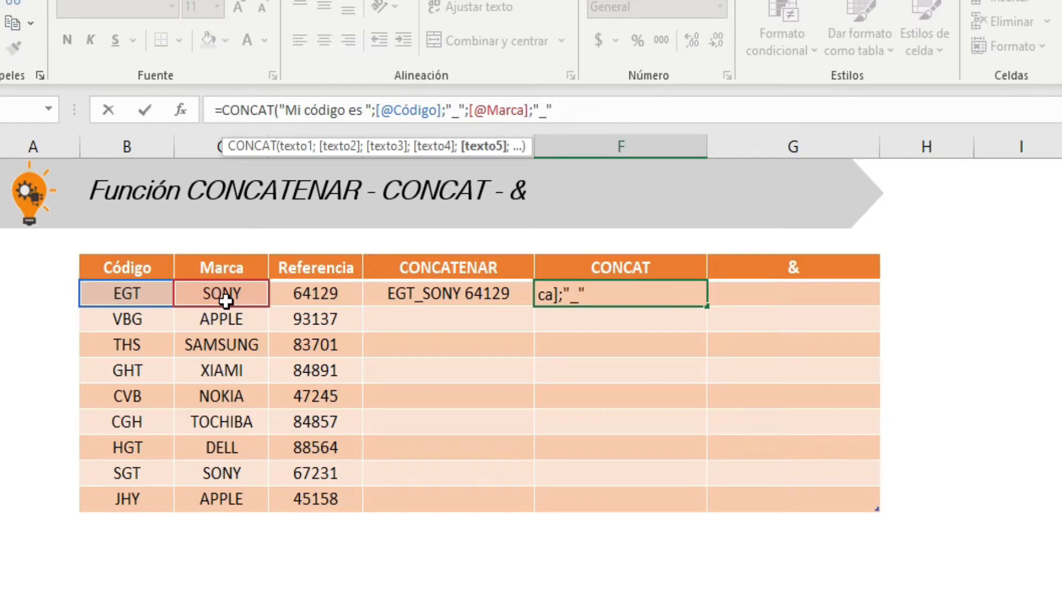
type("\";")
left_click(295, 293)
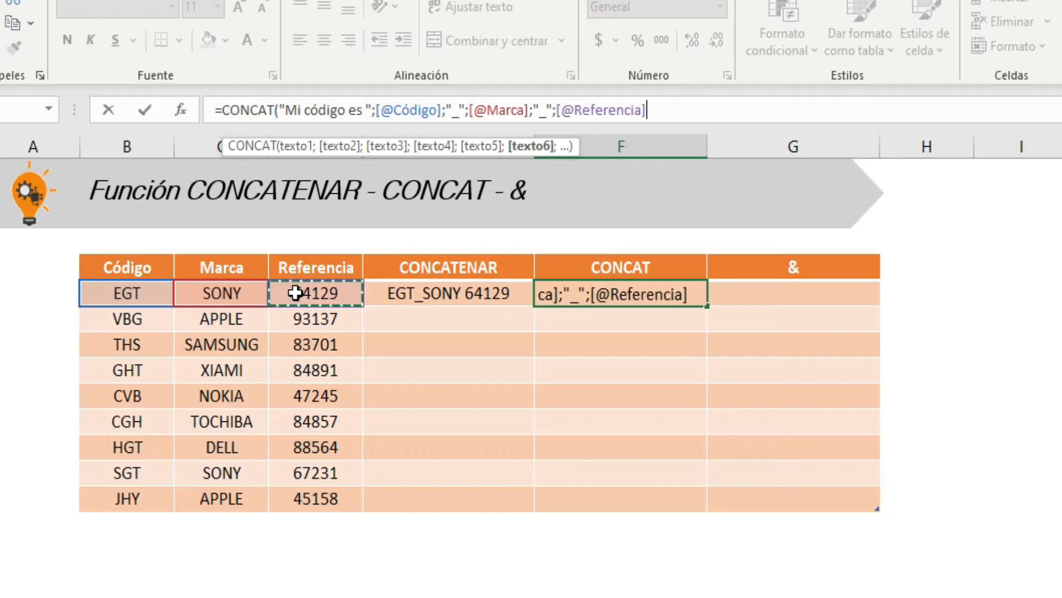
type(")")
key("Return")
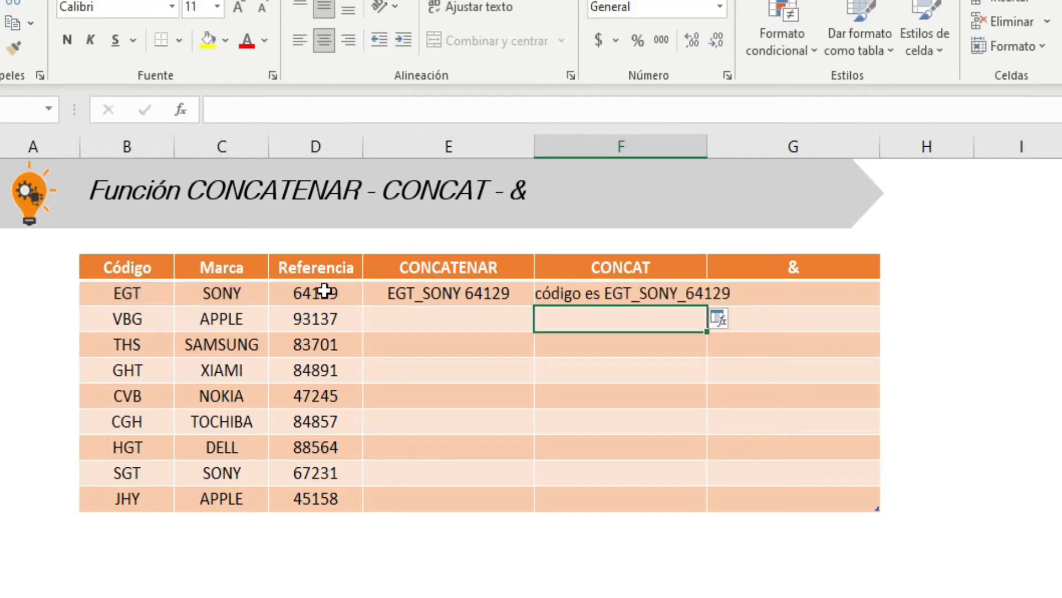
double_click(708, 145)
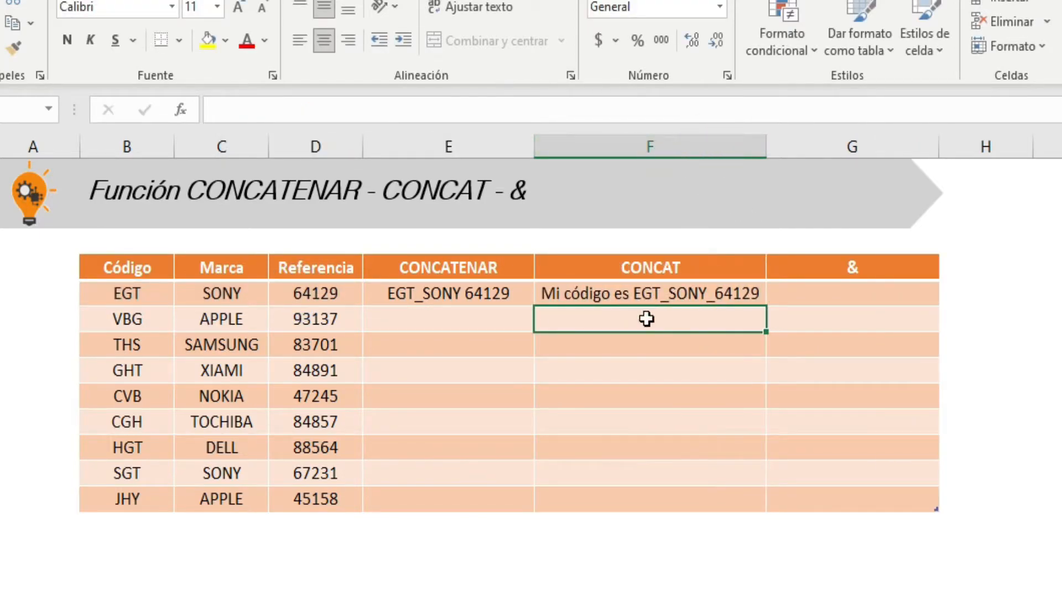
left_click(581, 295)
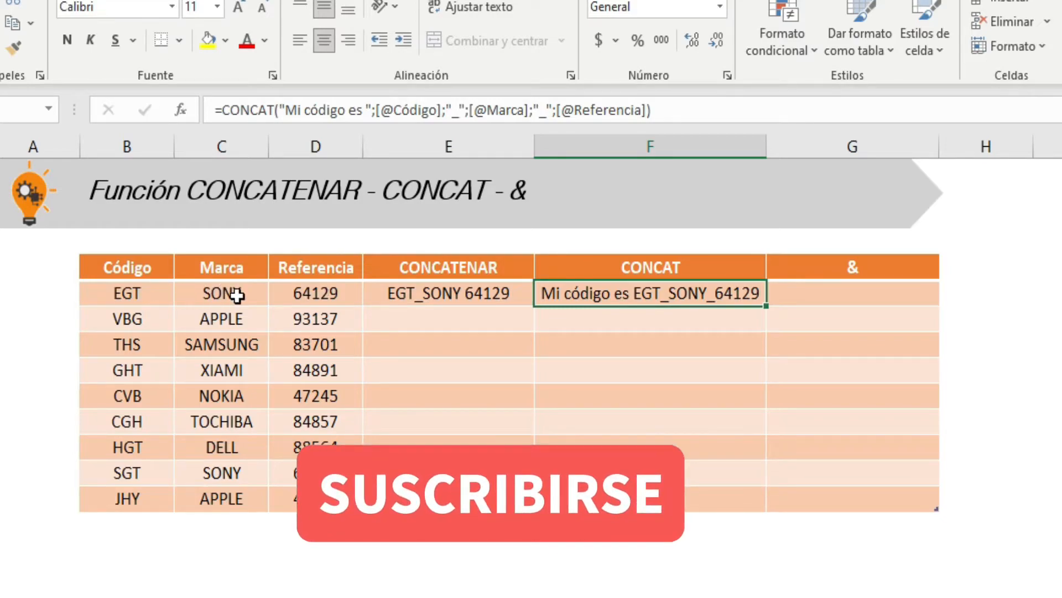
left_click(820, 295)
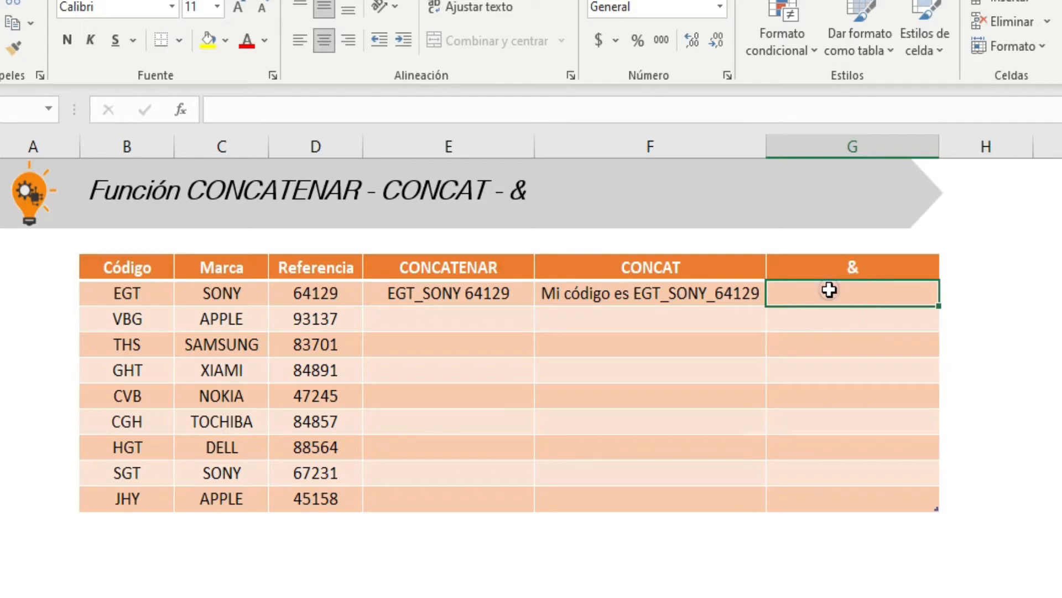
type("=")
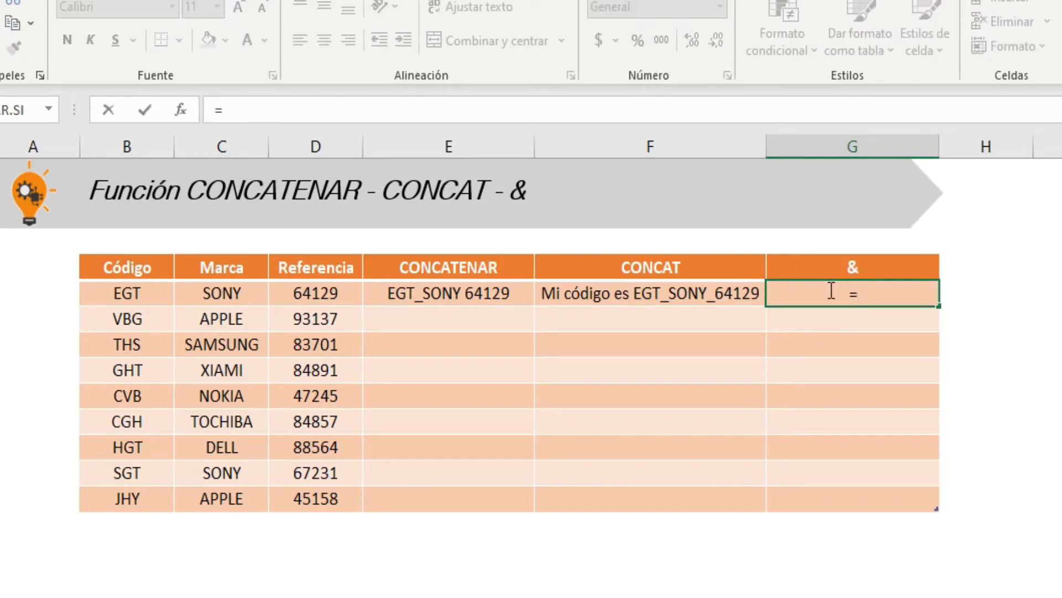
left_click(142, 293)
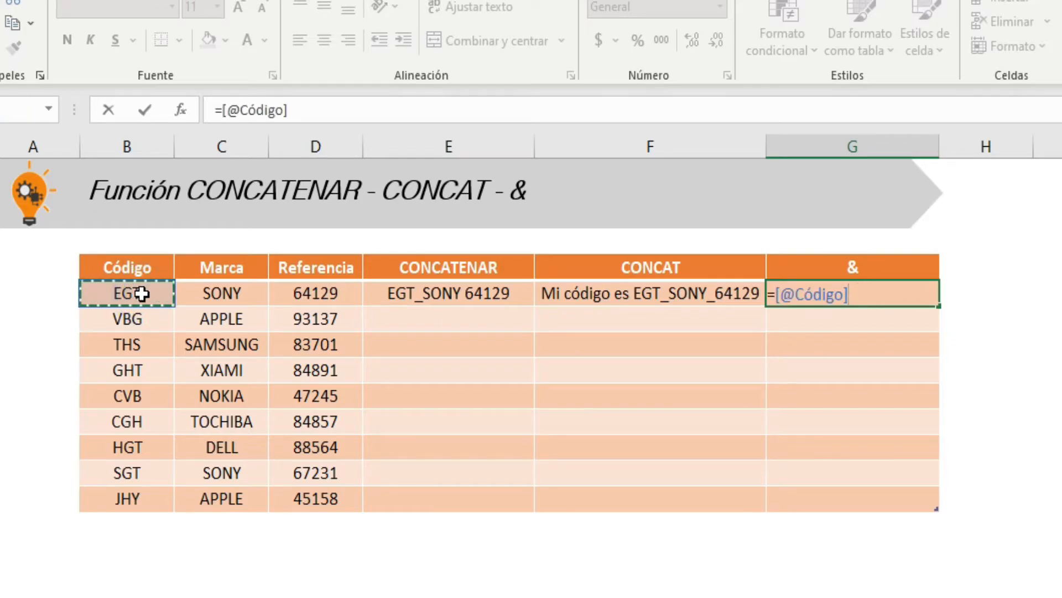
type("&")
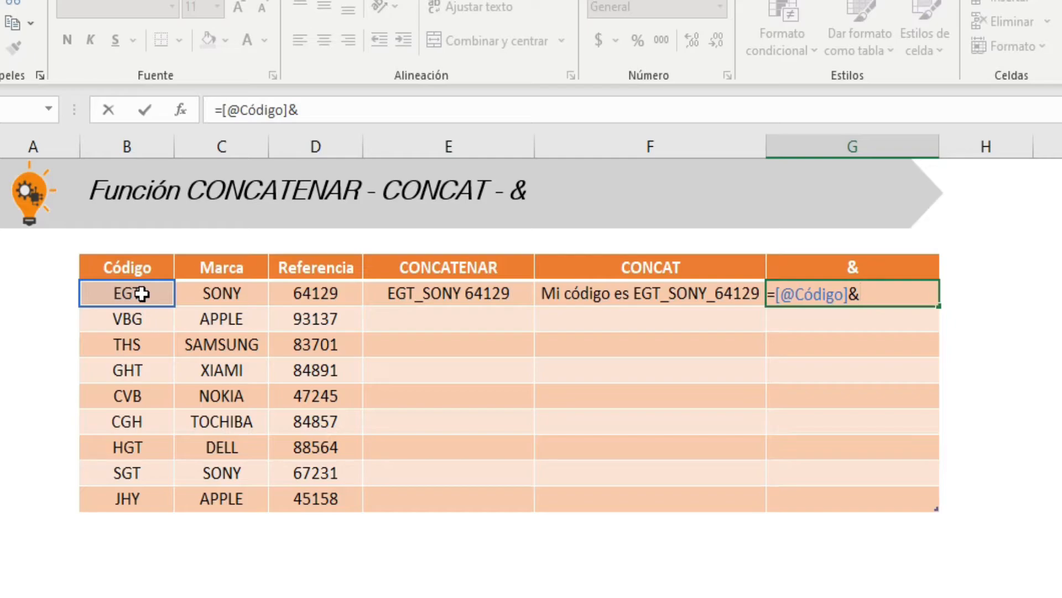
type("\" \"&")
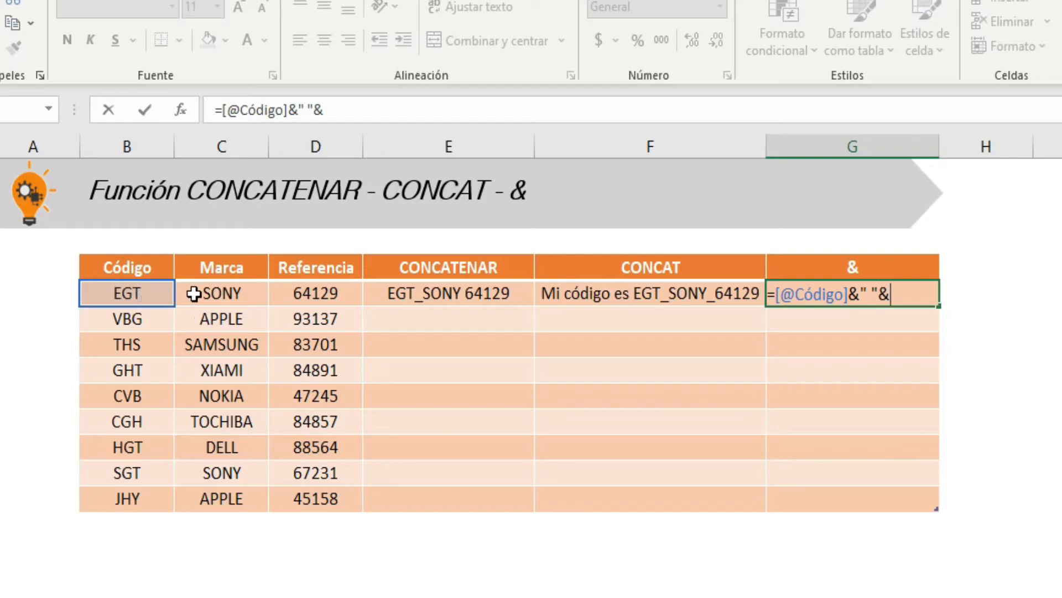
left_click(216, 293)
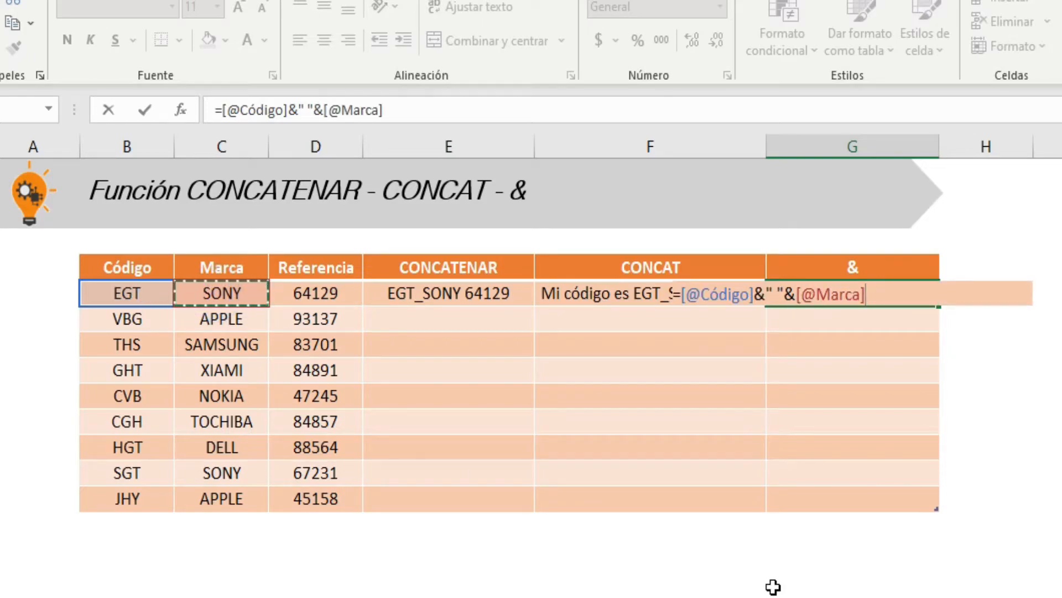
type("&\"")
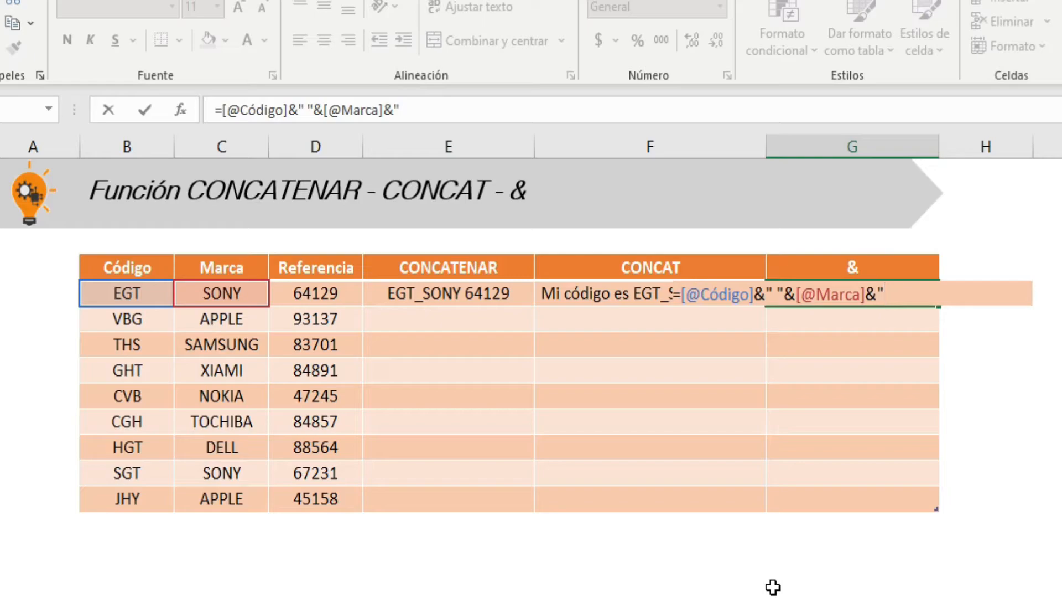
type(" \"&")
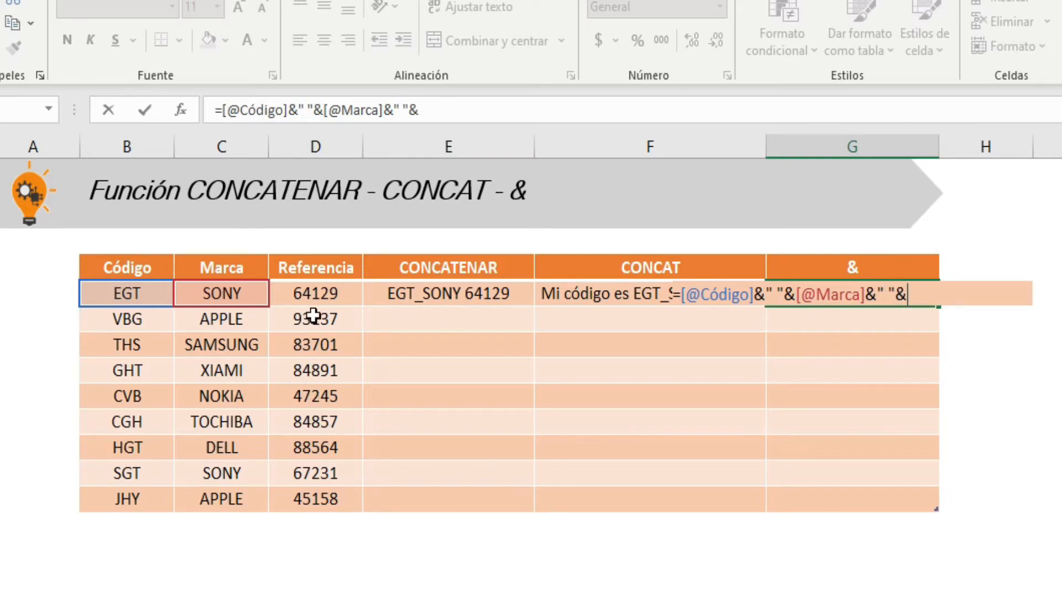
left_click(314, 289)
key("Return")
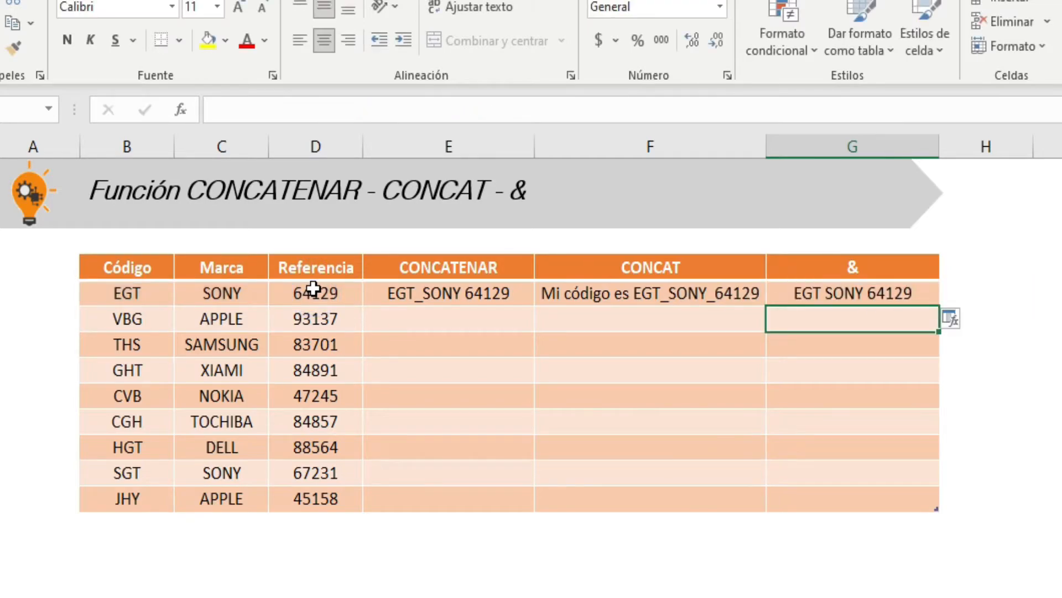
left_click(808, 294)
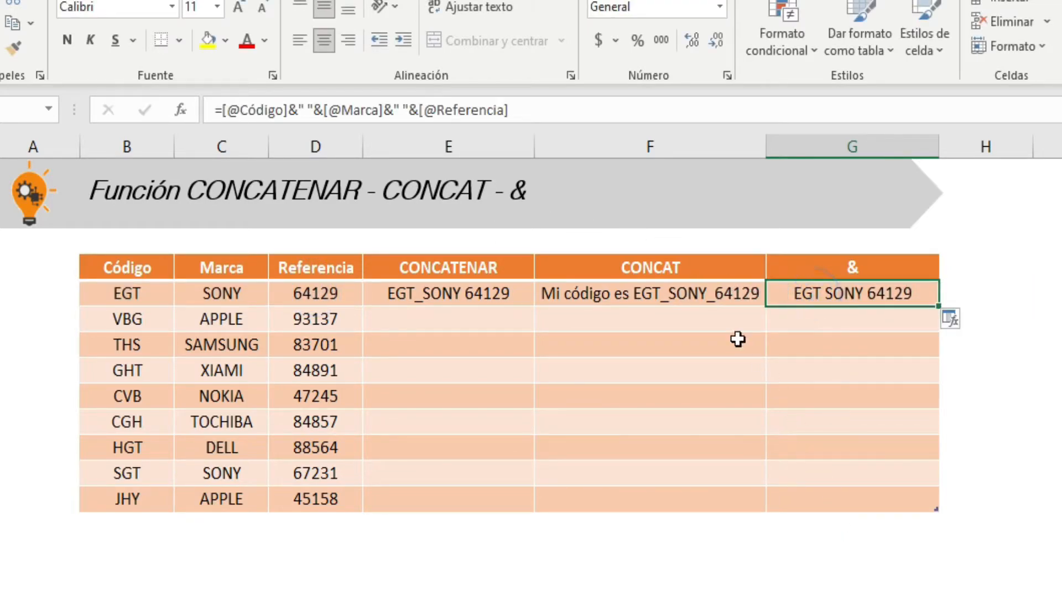
left_click(305, 109)
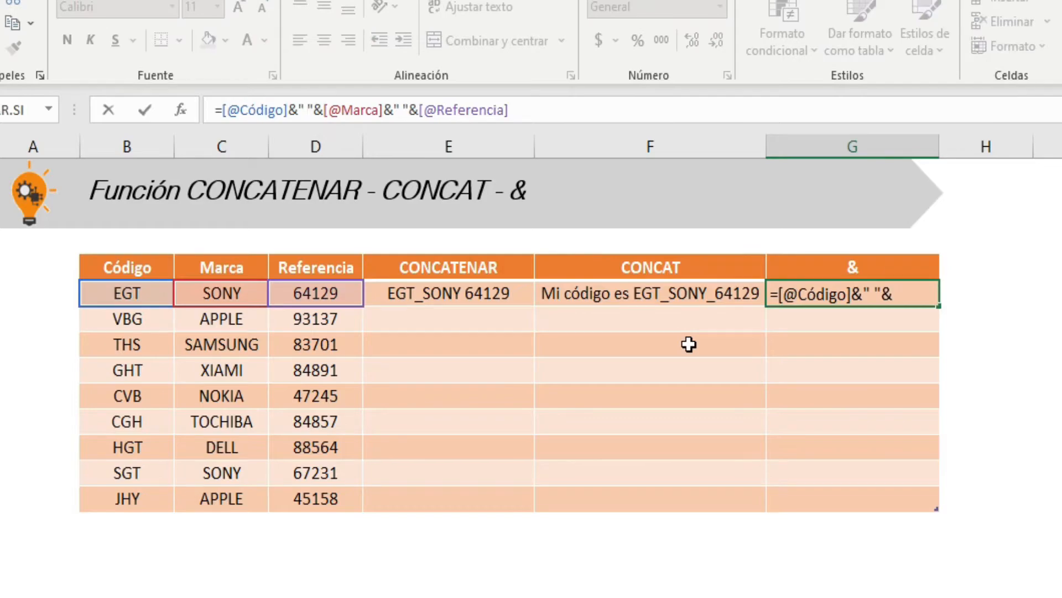
type("-")
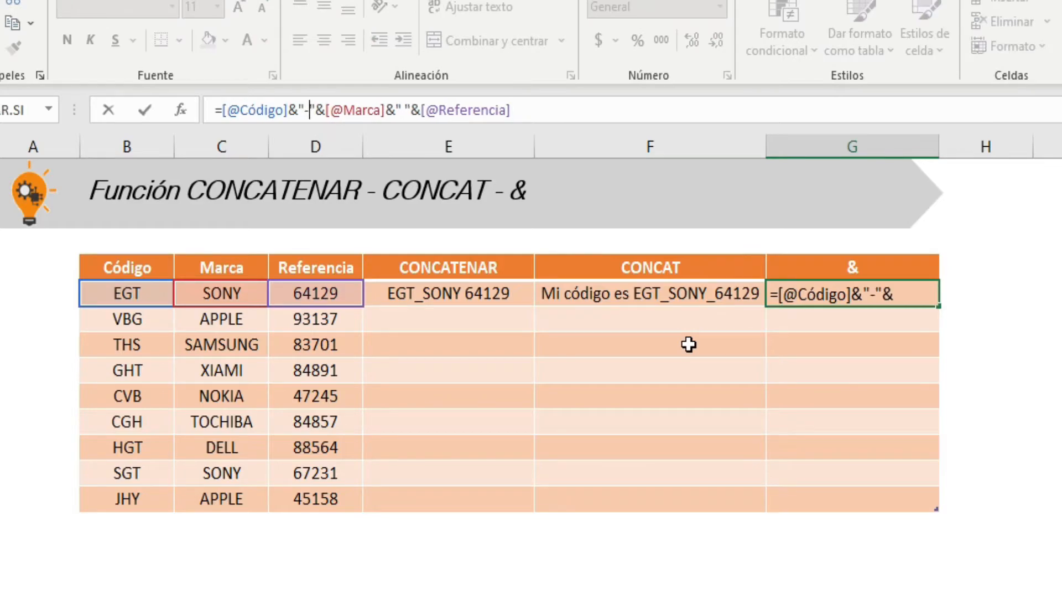
left_click(404, 109)
key("BackSpace")
type("-")
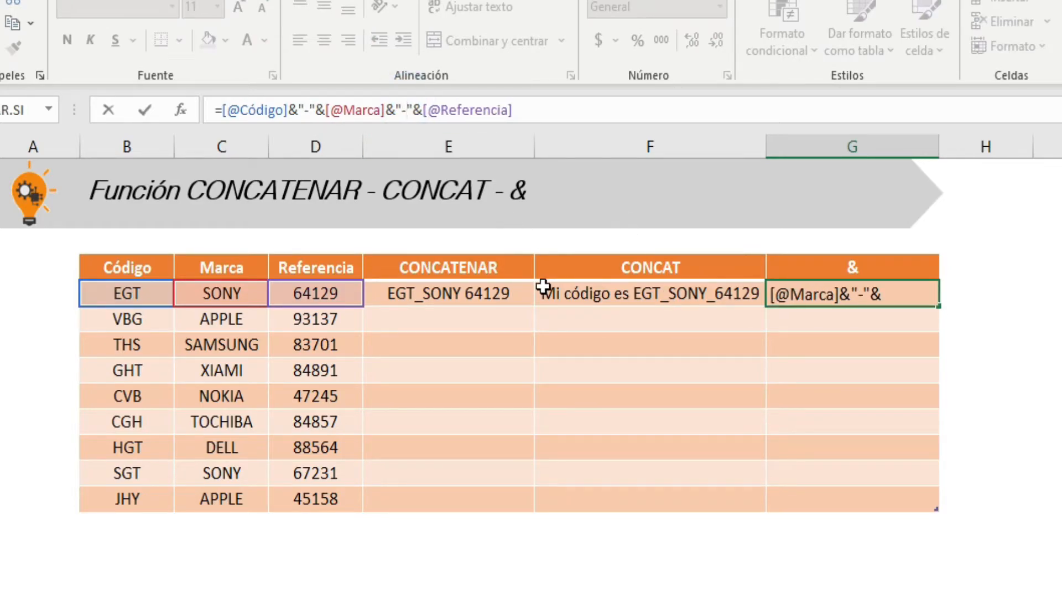
key("Return")
key("Up")
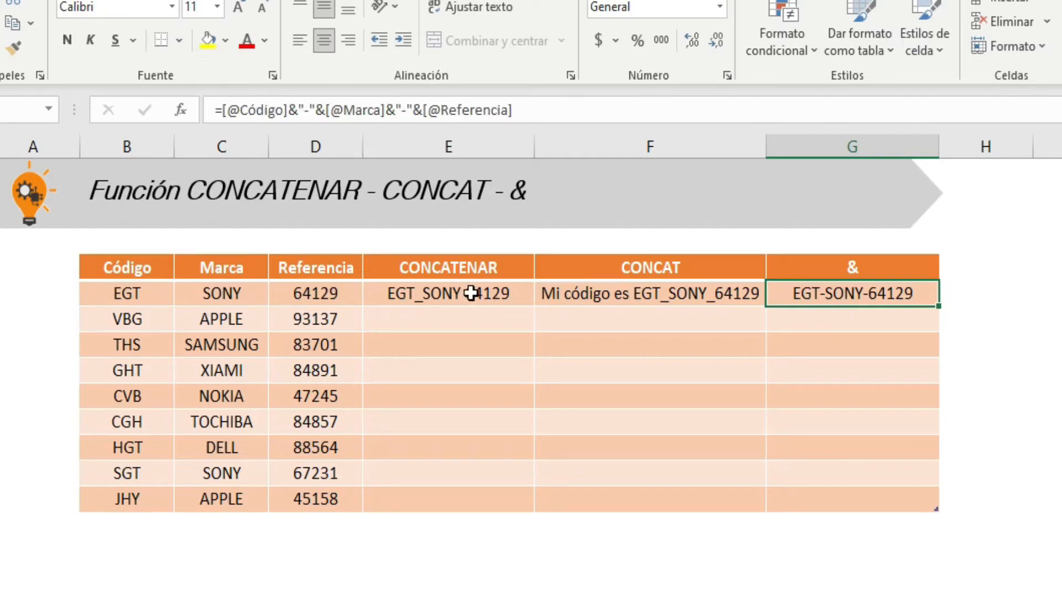
- Fill the CONCATENAR, CONCAT and & formulas down to the last table row and autofit columns F and E
left_click_drag(471, 293, 851, 490)
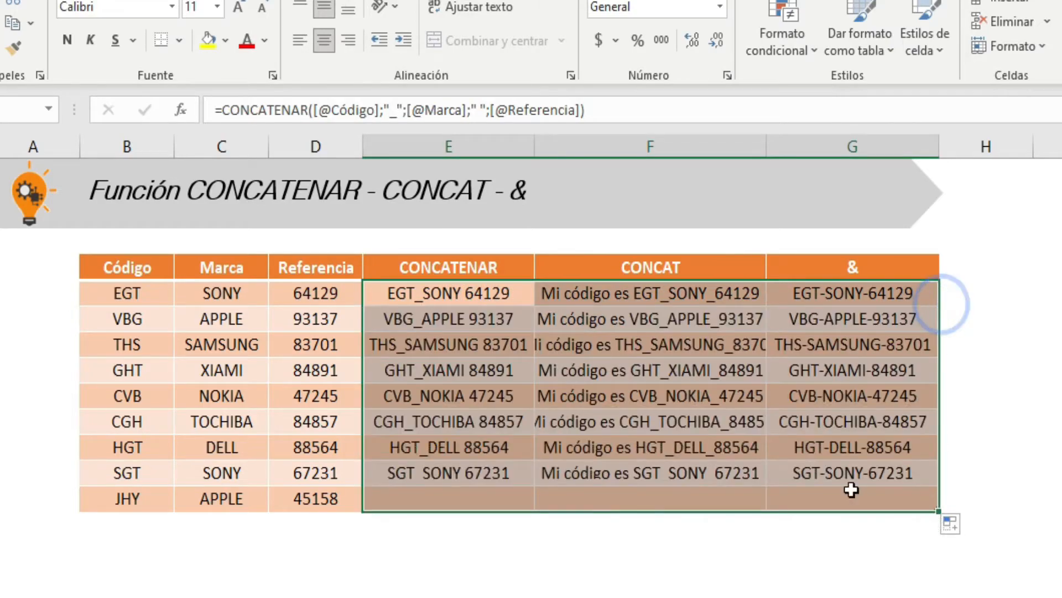
left_click(588, 395)
double_click(767, 145)
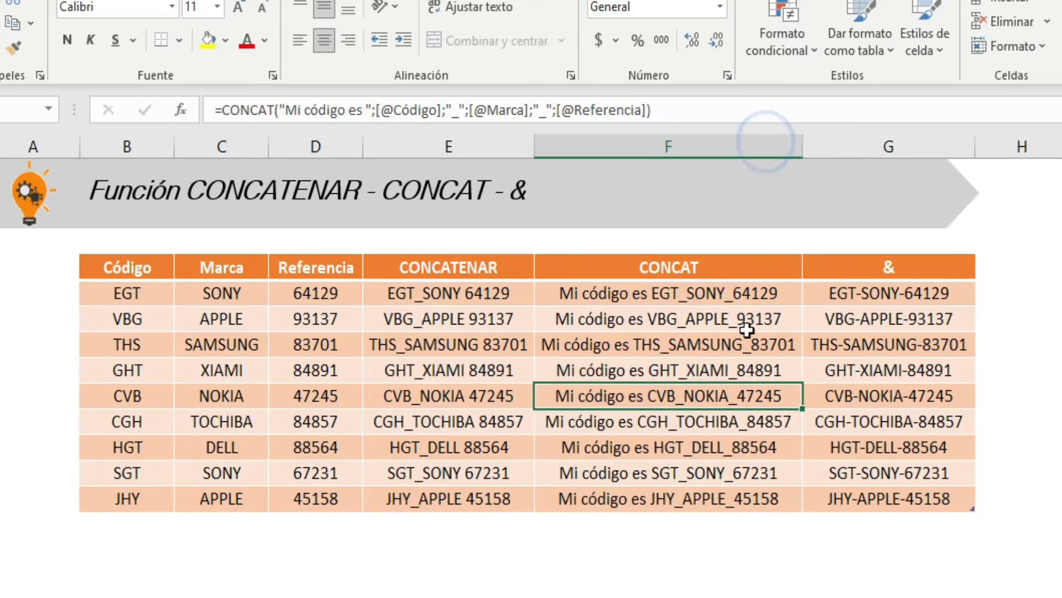
double_click(534, 144)
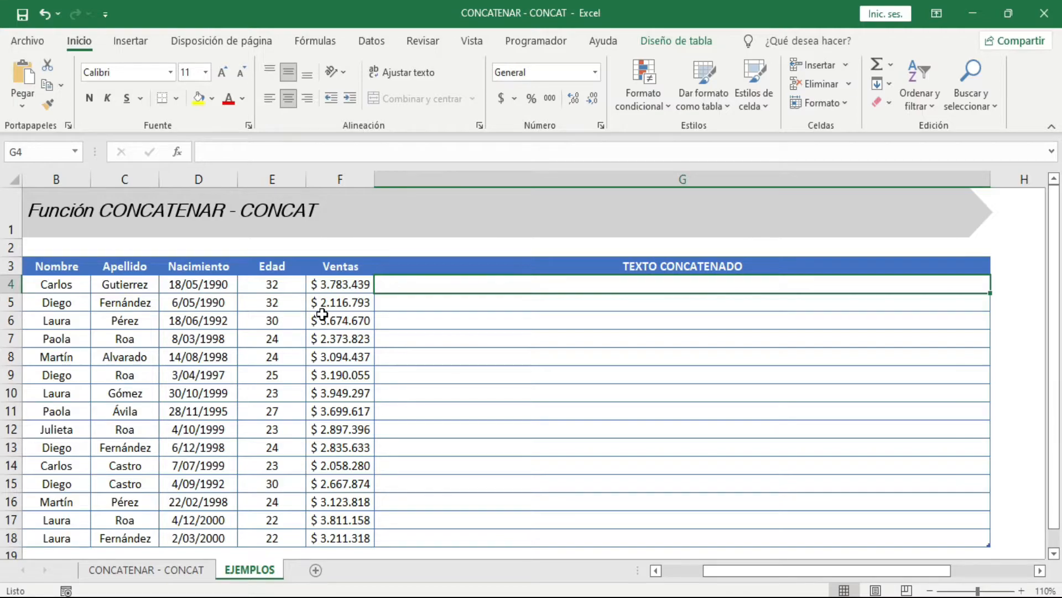
- Start a CONCAT formula in G4 of the EJEMPLOS sheet using the function arguments dialog, with "Mi nombre es " as Texto1
left_click(529, 283)
type("=conca")
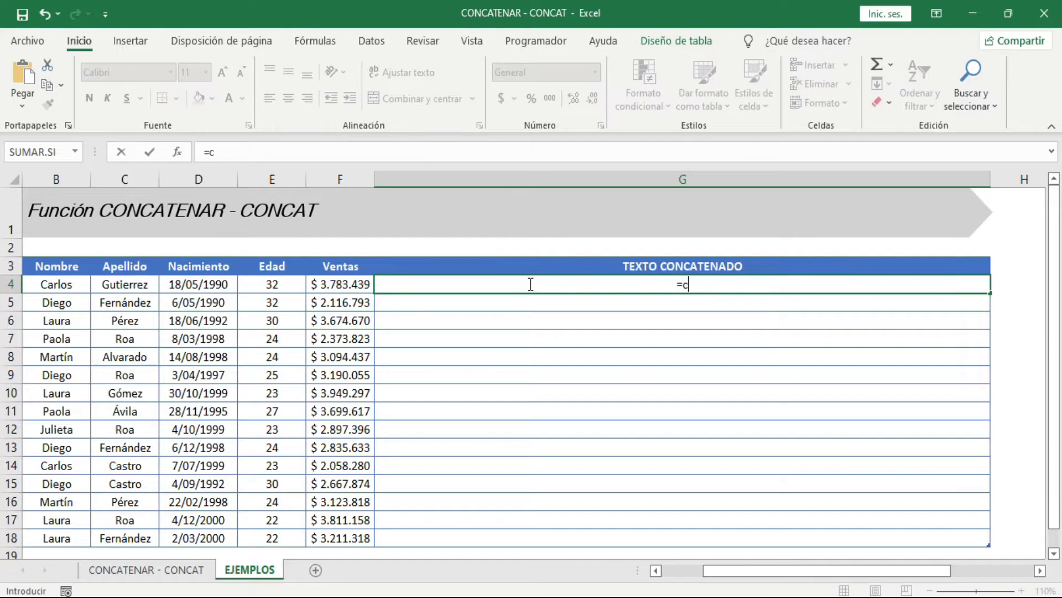
key("Tab")
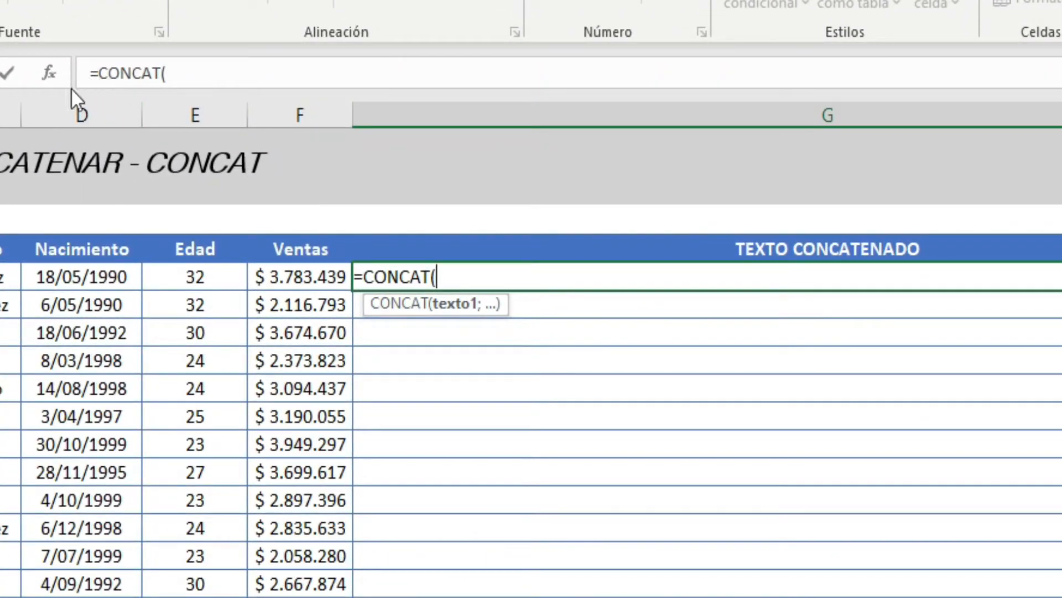
left_click(48, 72)
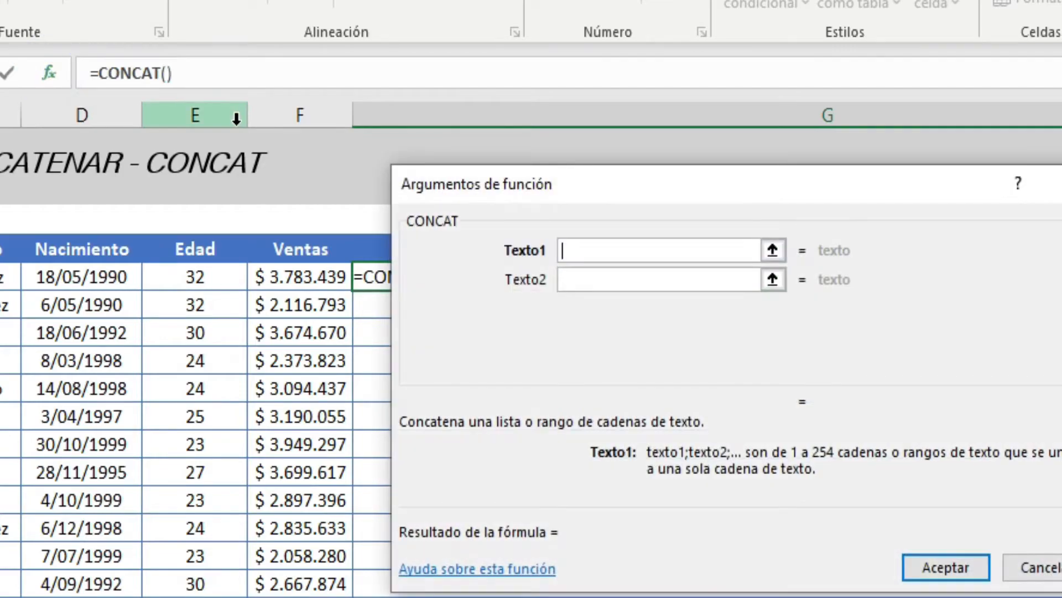
left_click_drag(580, 203, 728, 194)
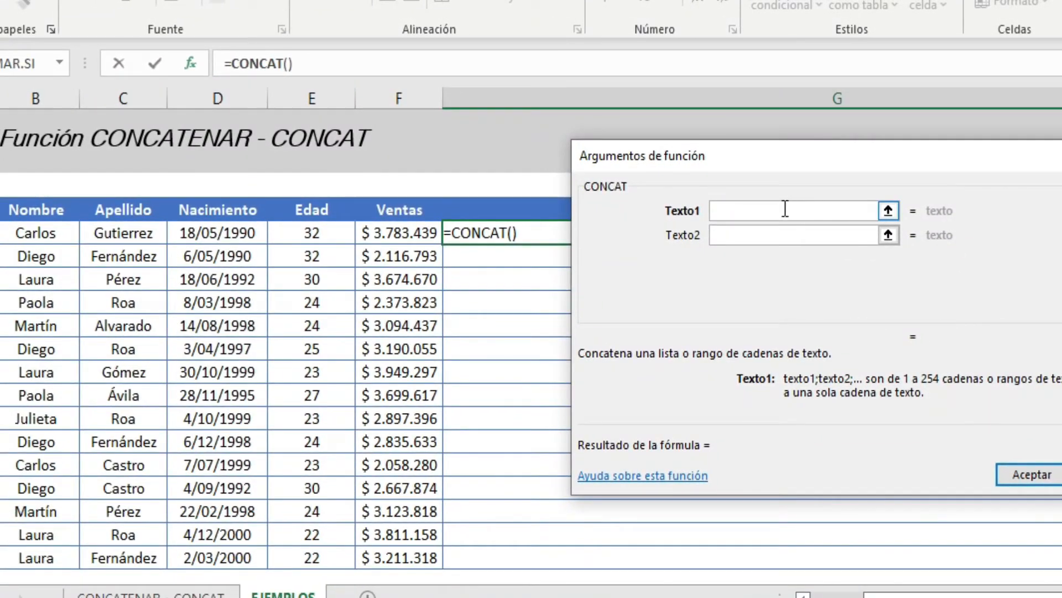
left_click(770, 238)
type("Mi nombres")
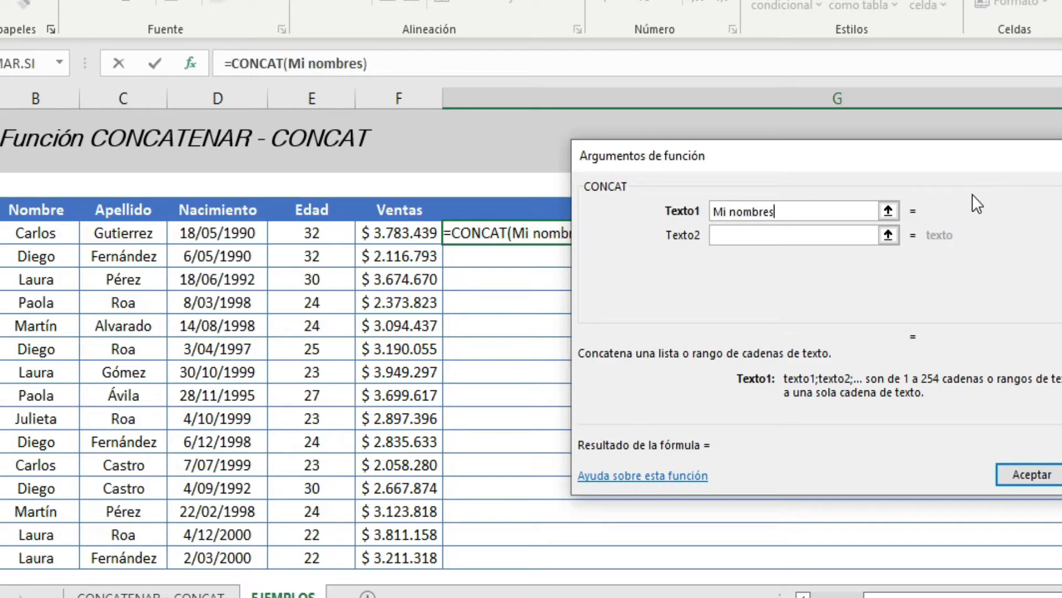
key("BackSpace")
key("BackSpace")
type("e es")
key("Tab")
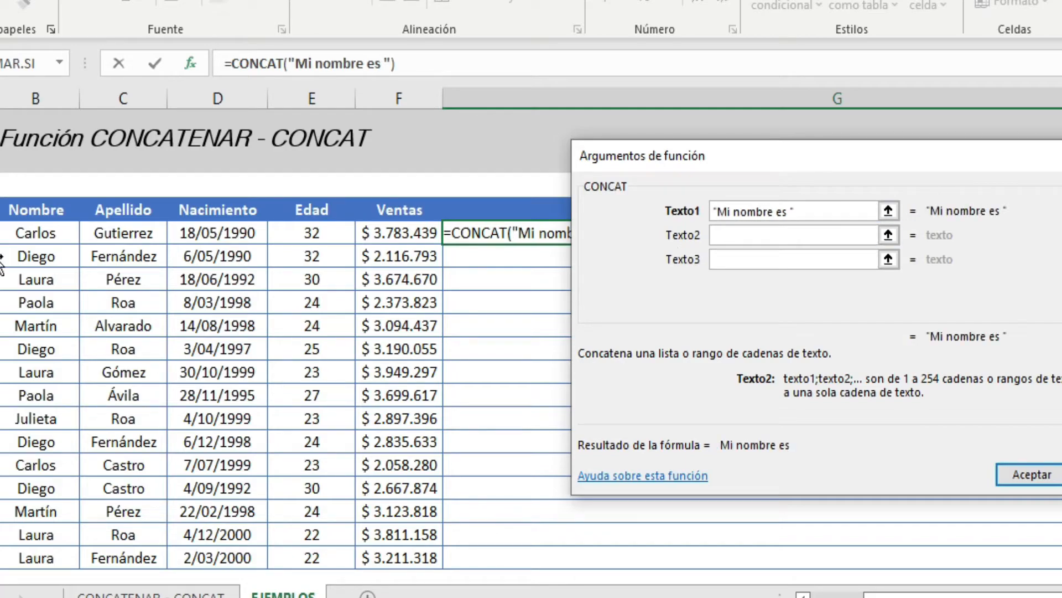
left_click(36, 232)
key("Tab")
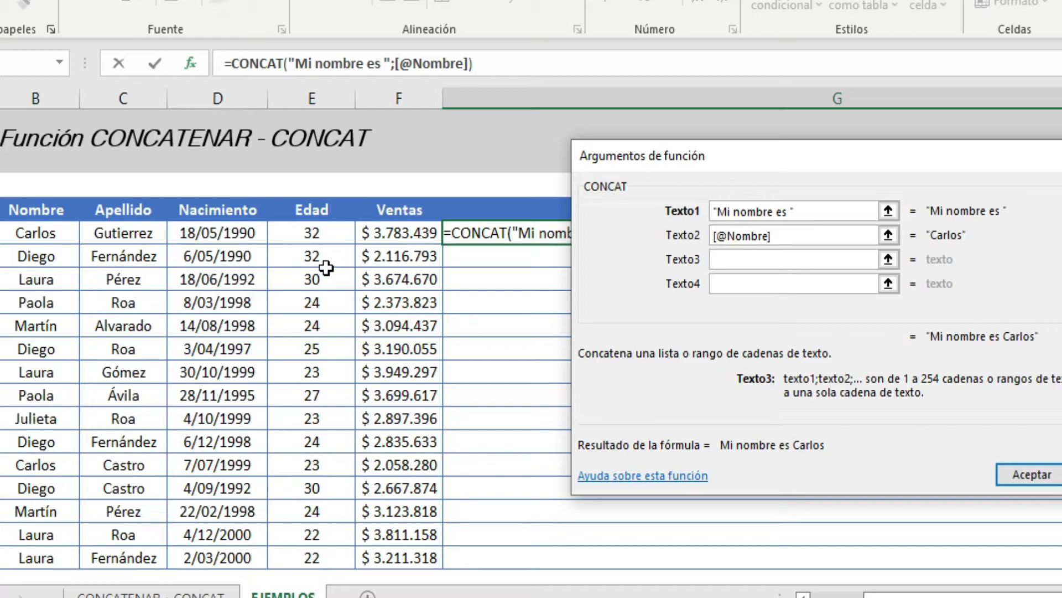
type("\"")
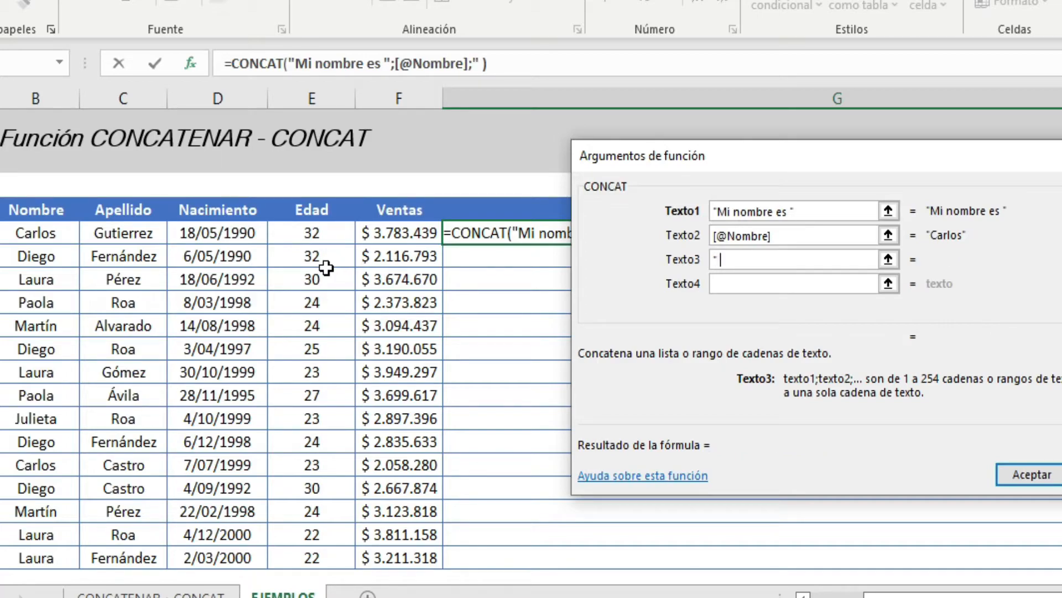
type(" \"")
key("Tab")
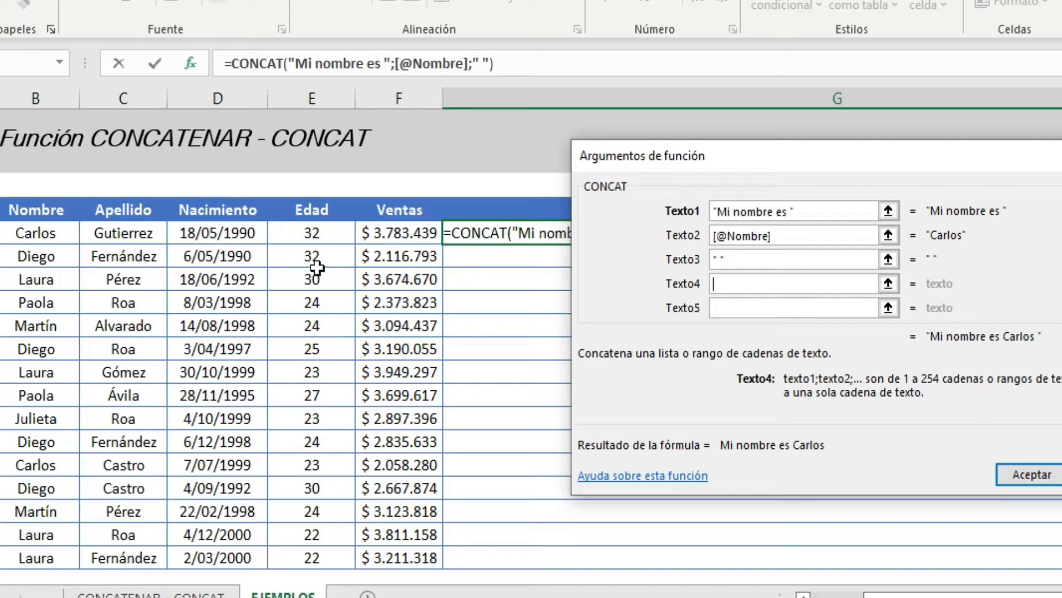
left_click(133, 234)
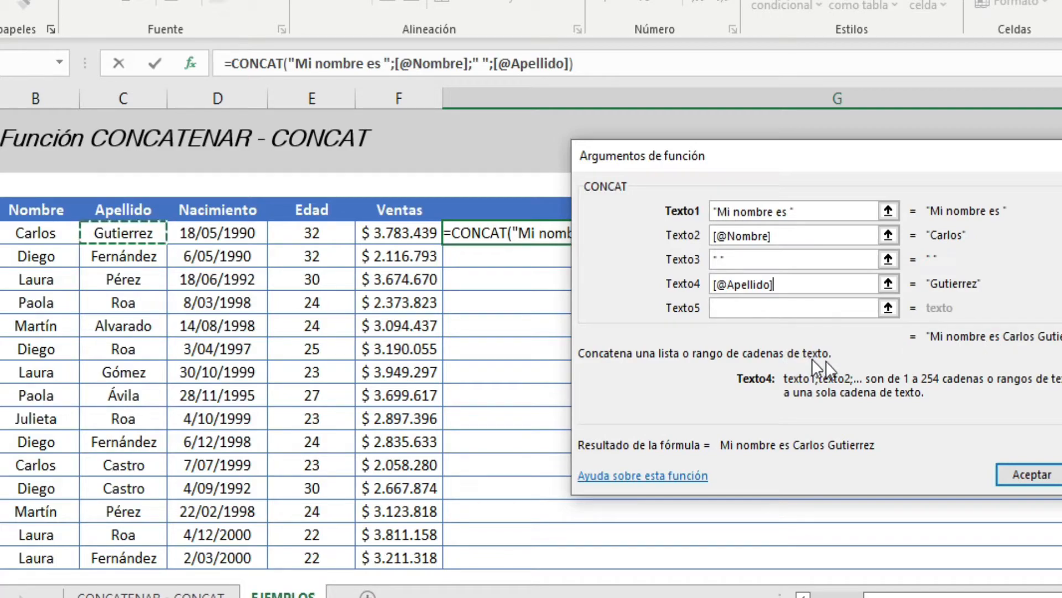
left_click(1029, 475)
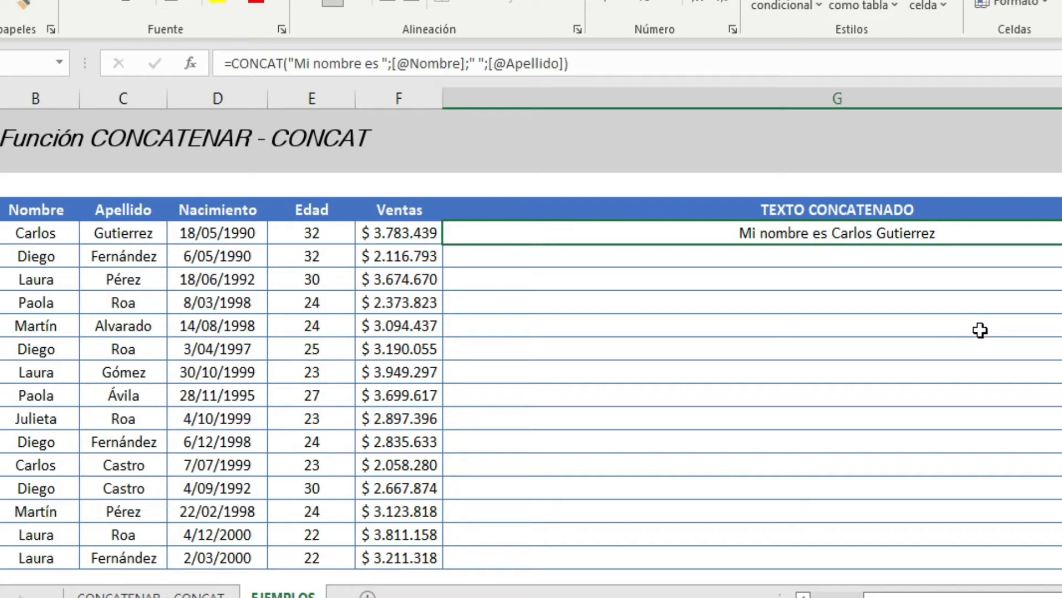
key("Delete")
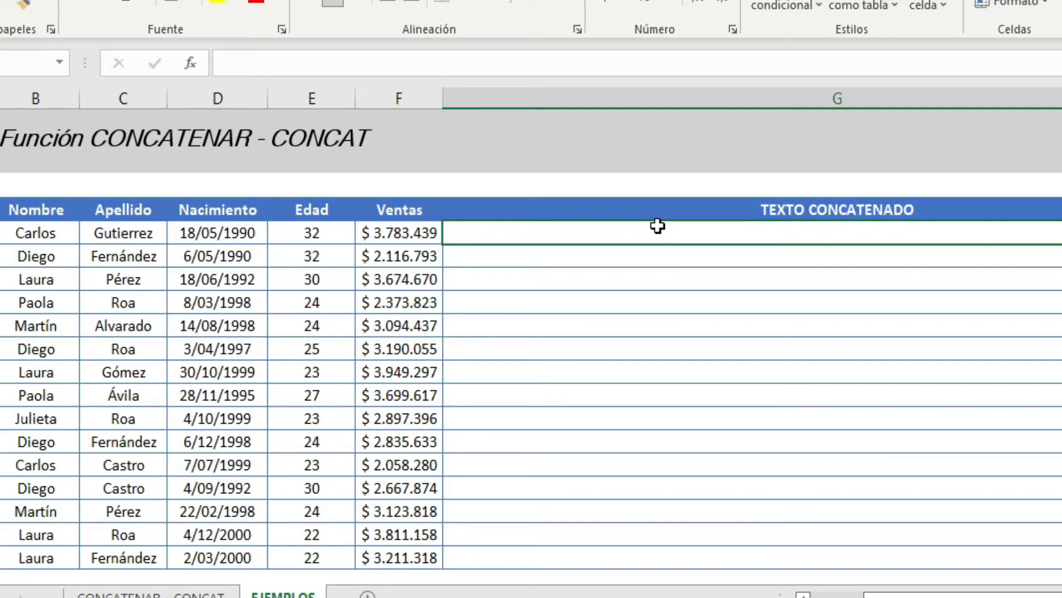
type("=\"")
type("M")
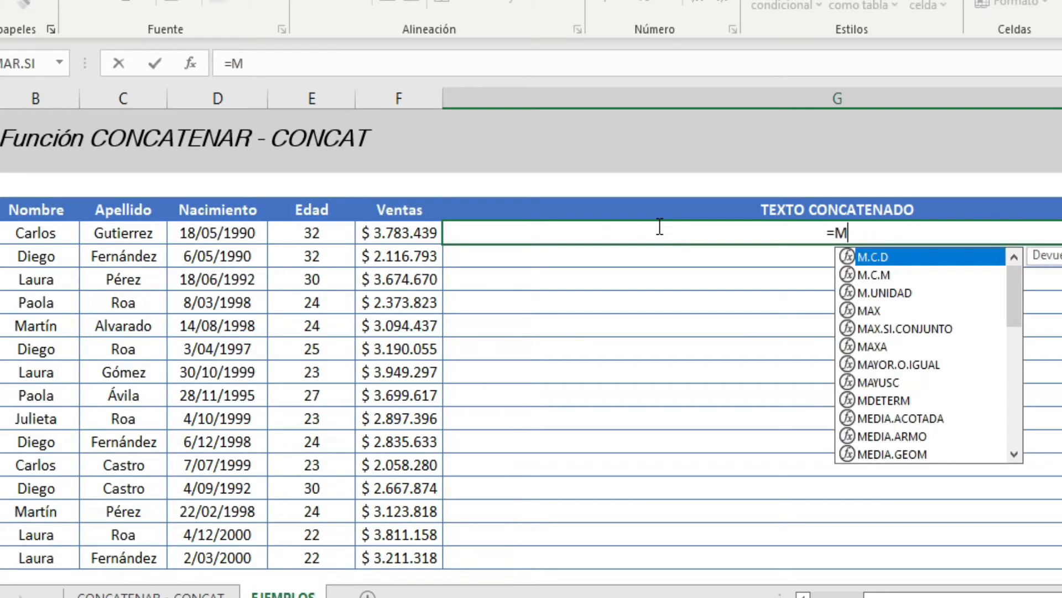
key("BackSpace")
type("\"Mi fech")
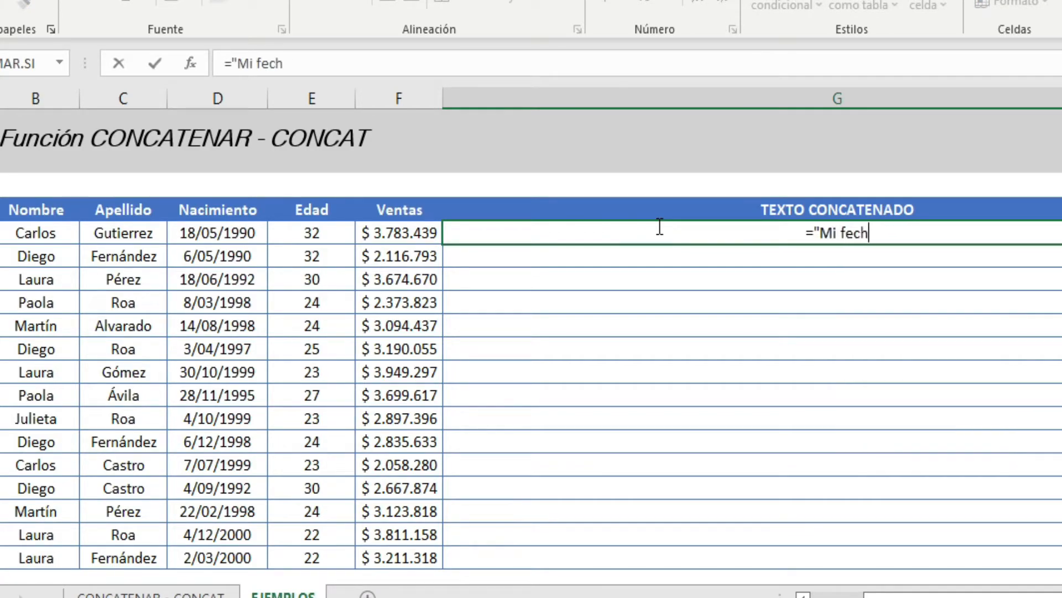
type("a de nacimiento")
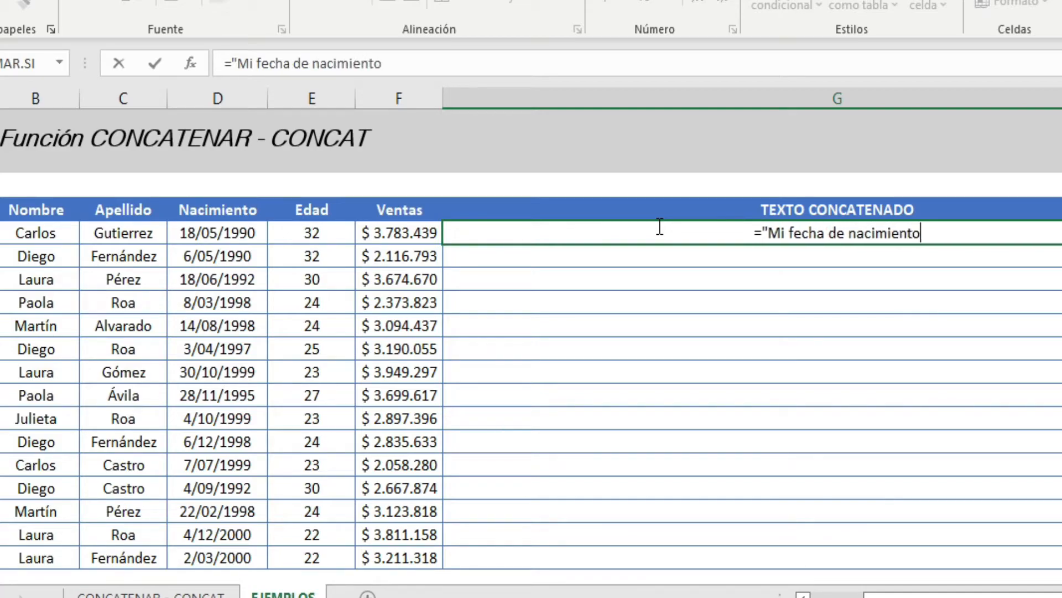
type(" es \"")
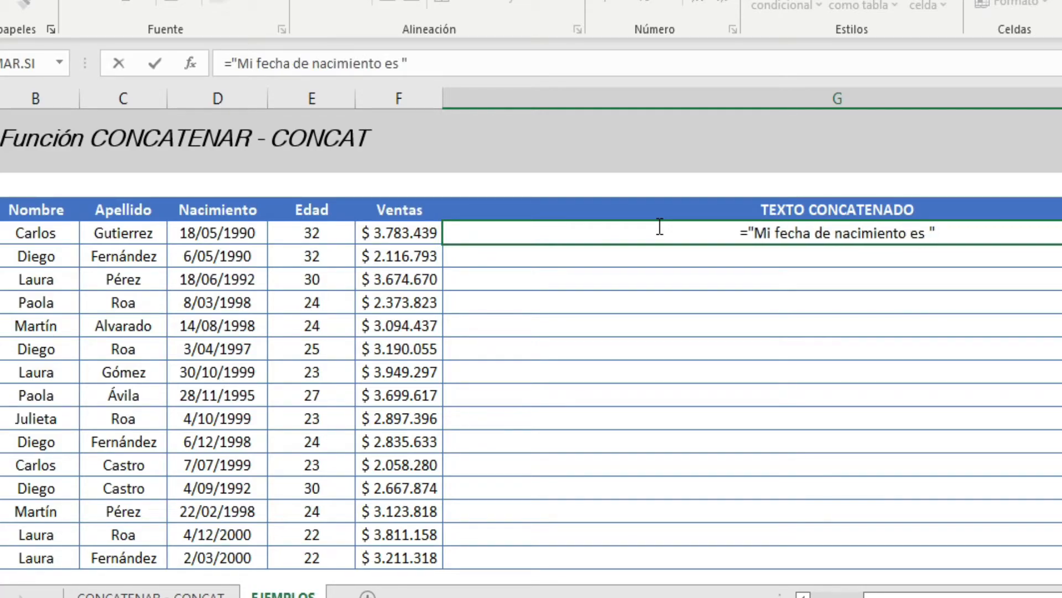
type("&")
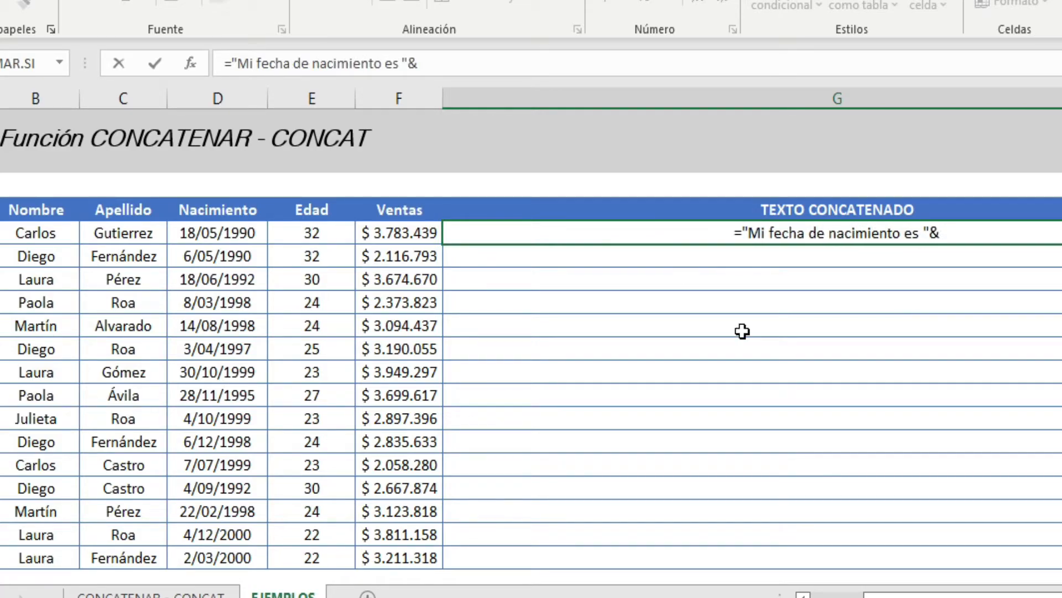
left_click(225, 227)
key("Return")
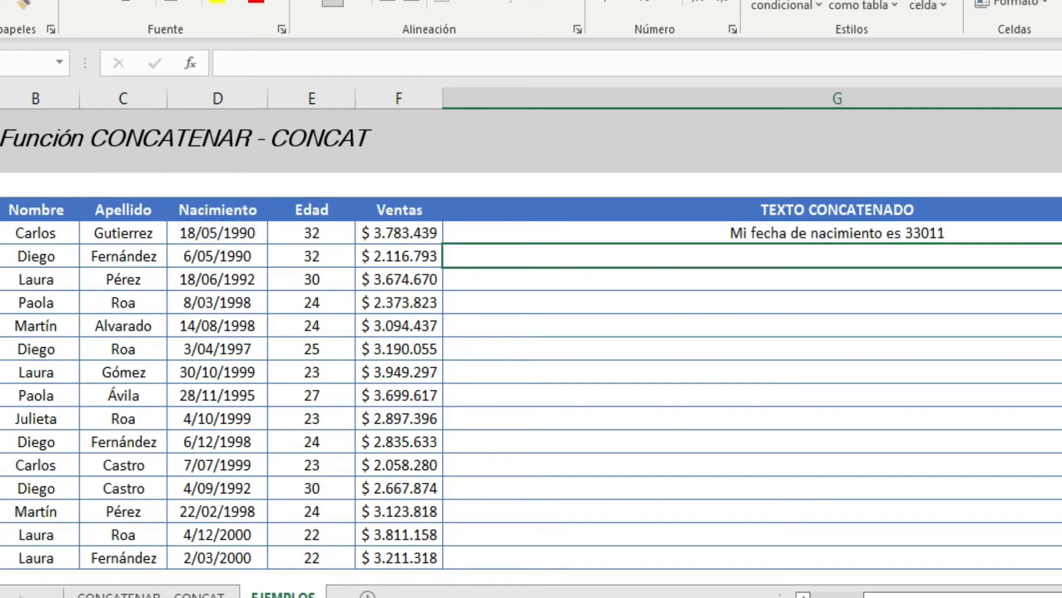
key("Up")
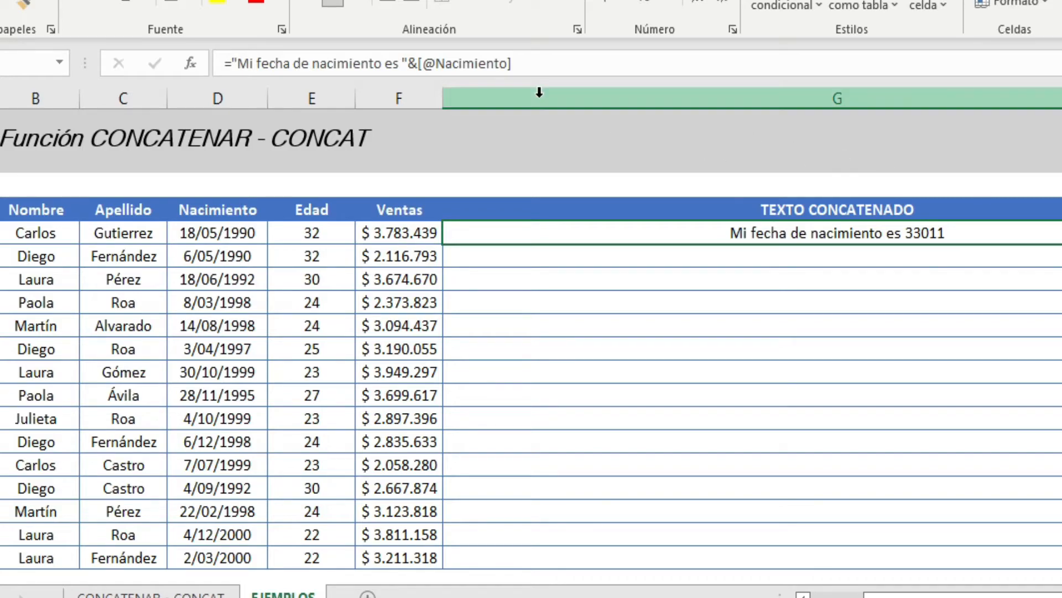
left_click_drag(536, 64, 421, 66)
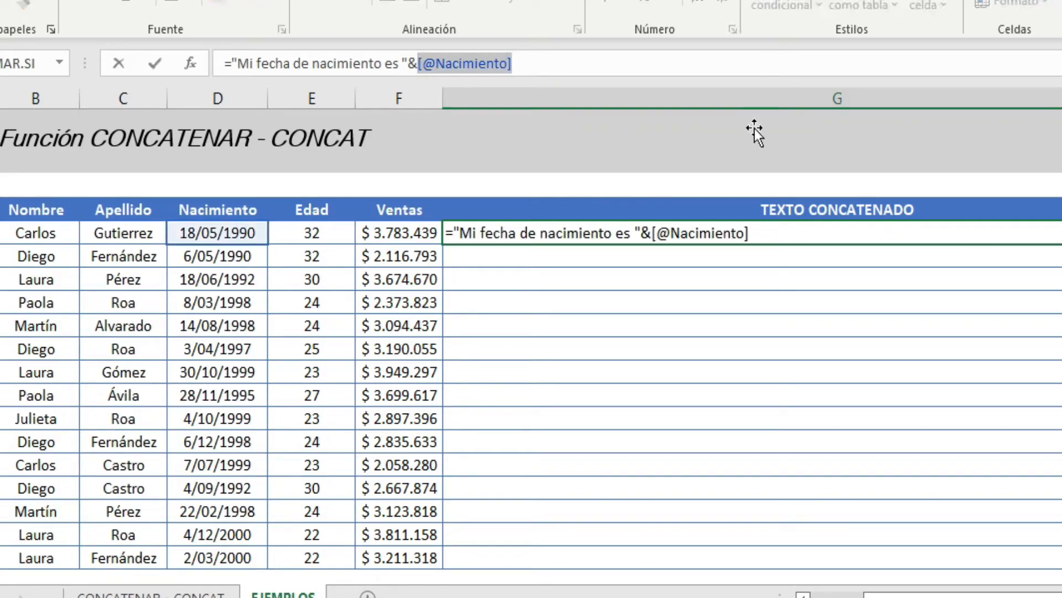
type("tex")
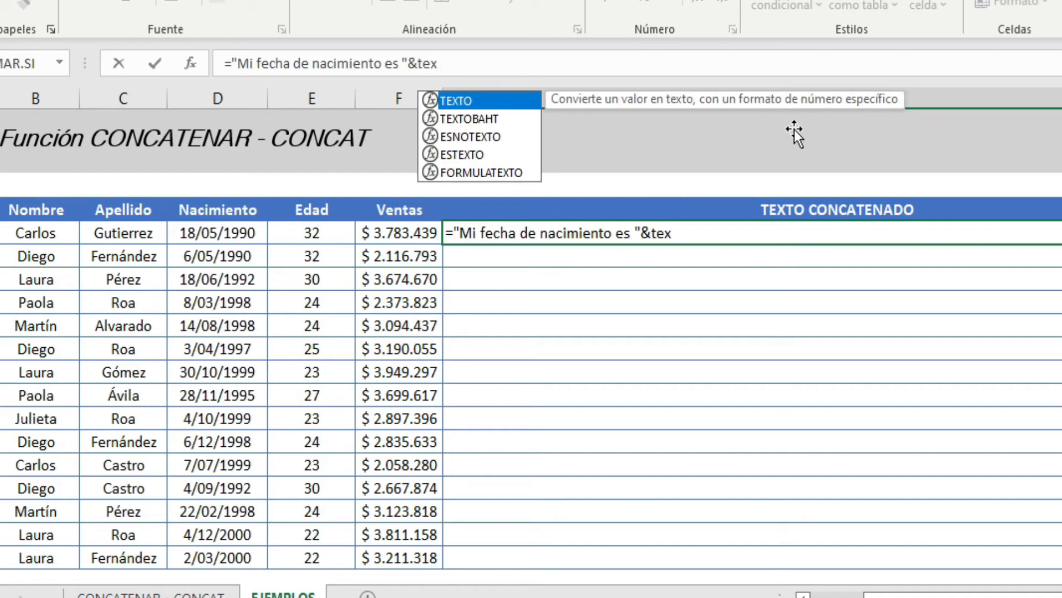
key("Tab")
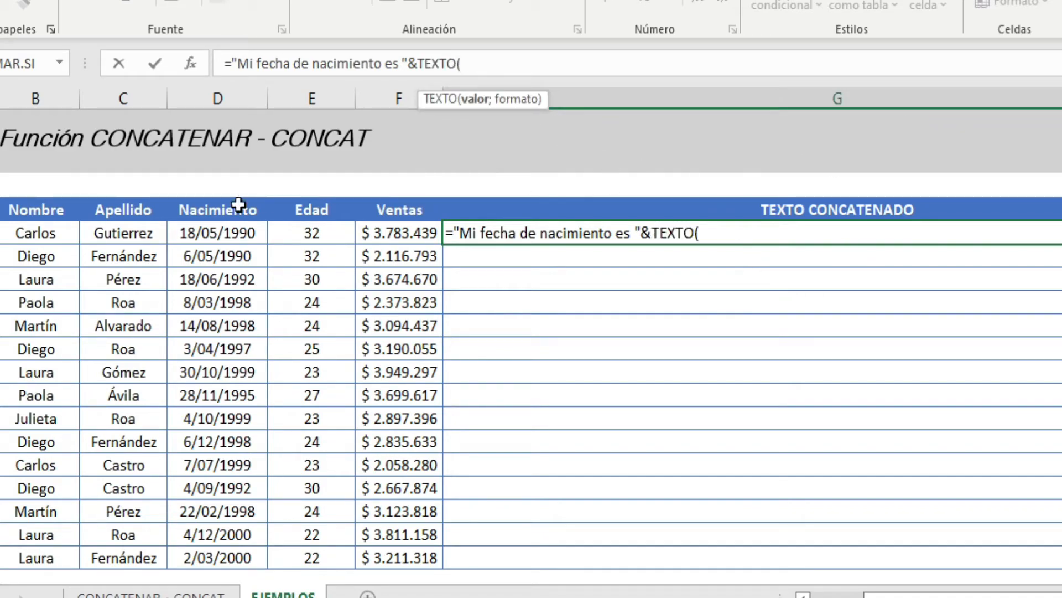
left_click(222, 232)
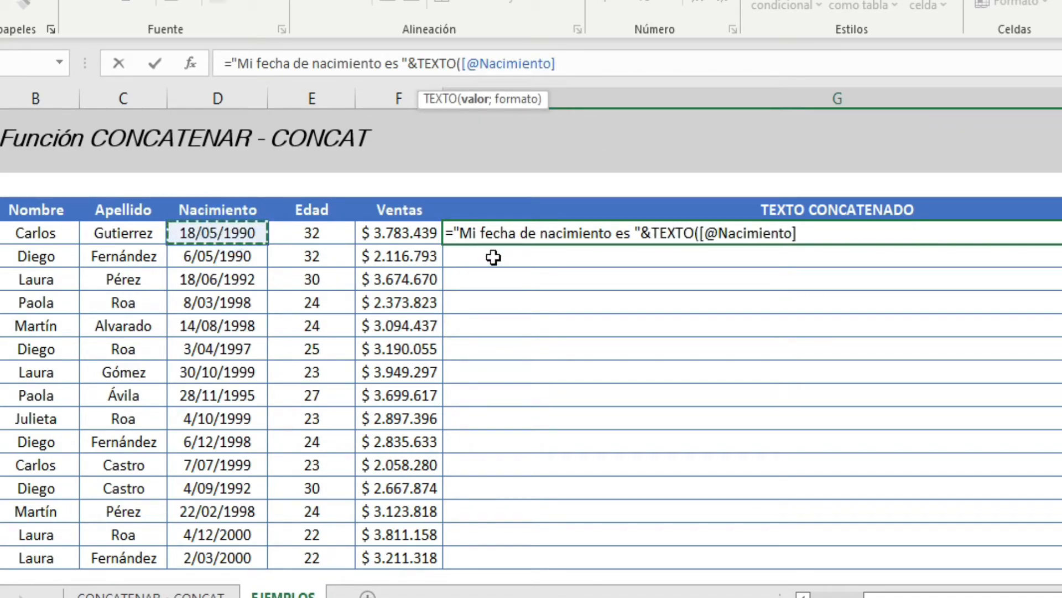
type(";")
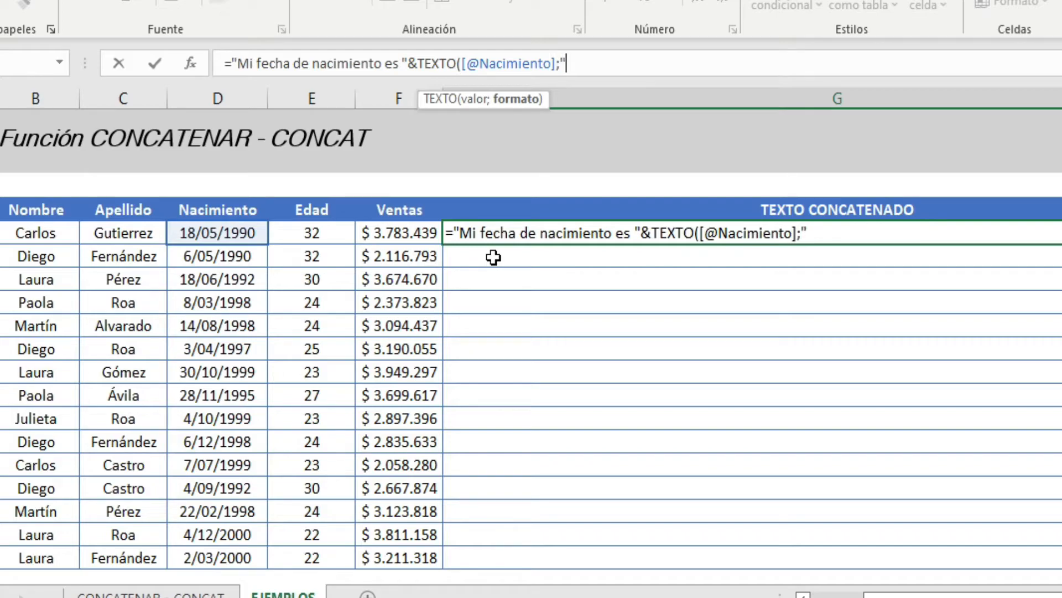
type("\"dd/mm/yy")
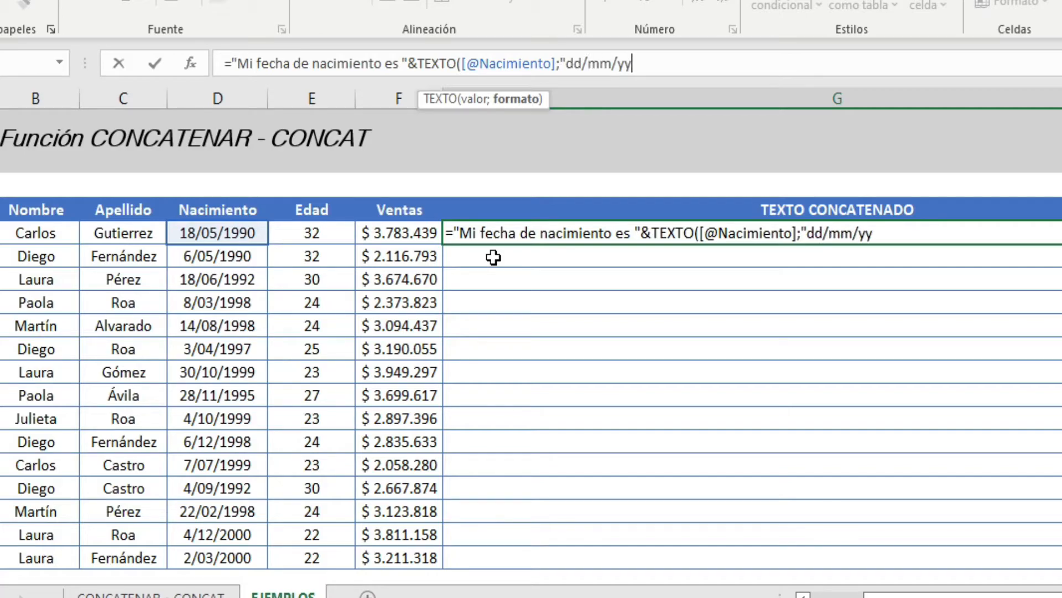
type("\")")
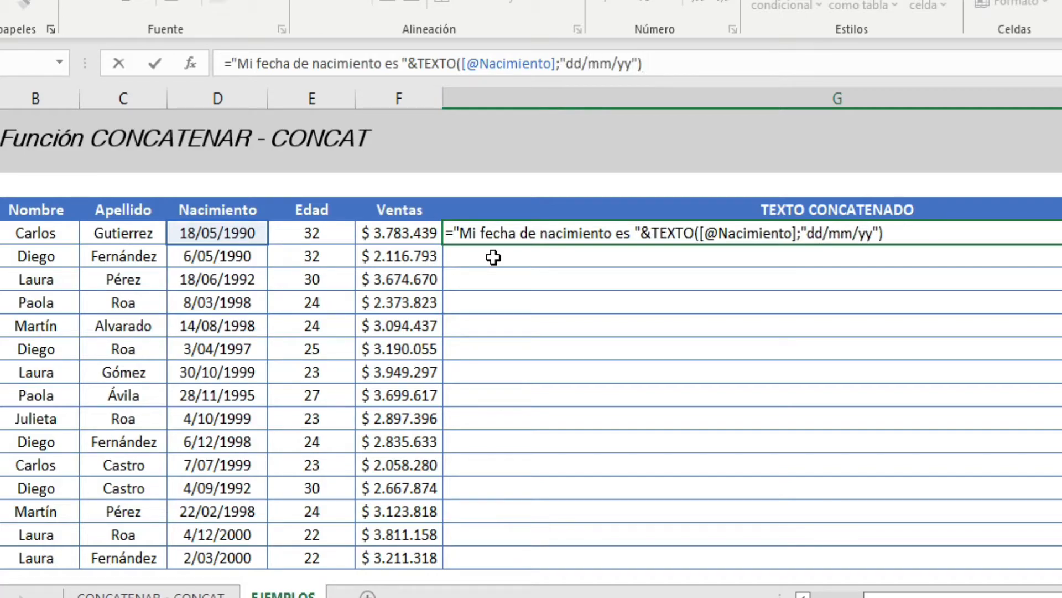
key("Return")
key("Up")
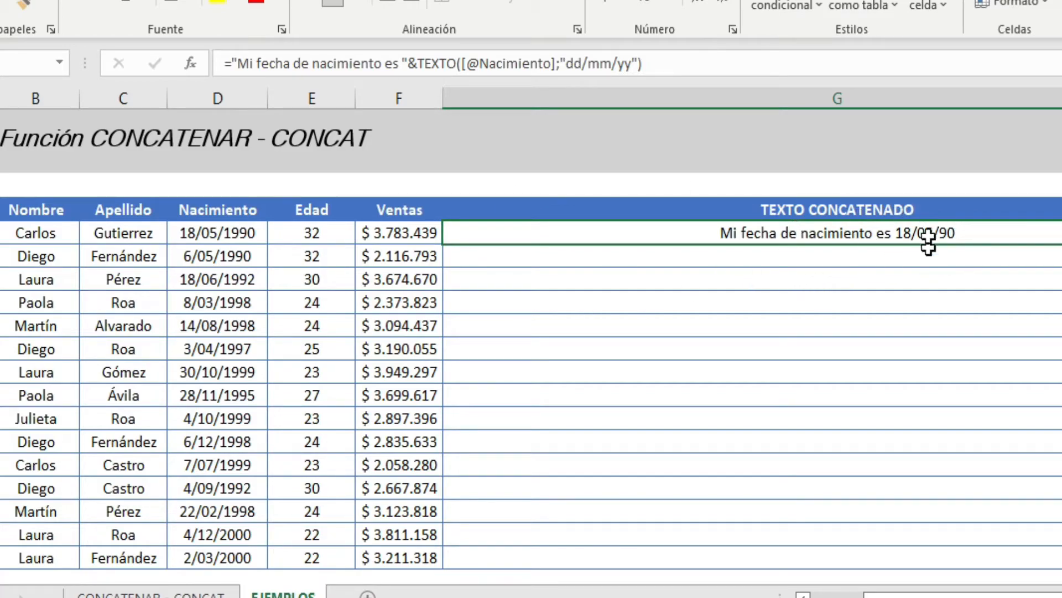
- Change the date format in the G4 formula's TEXTO function to "ddd/mmm/yy"
left_click(574, 58)
type("d/")
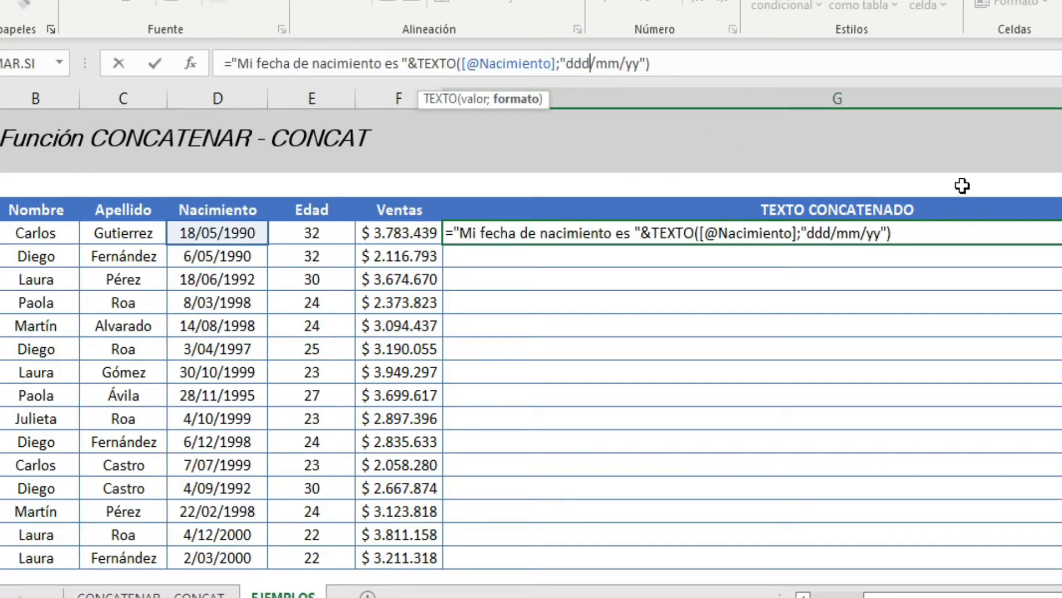
type("m")
key("Return")
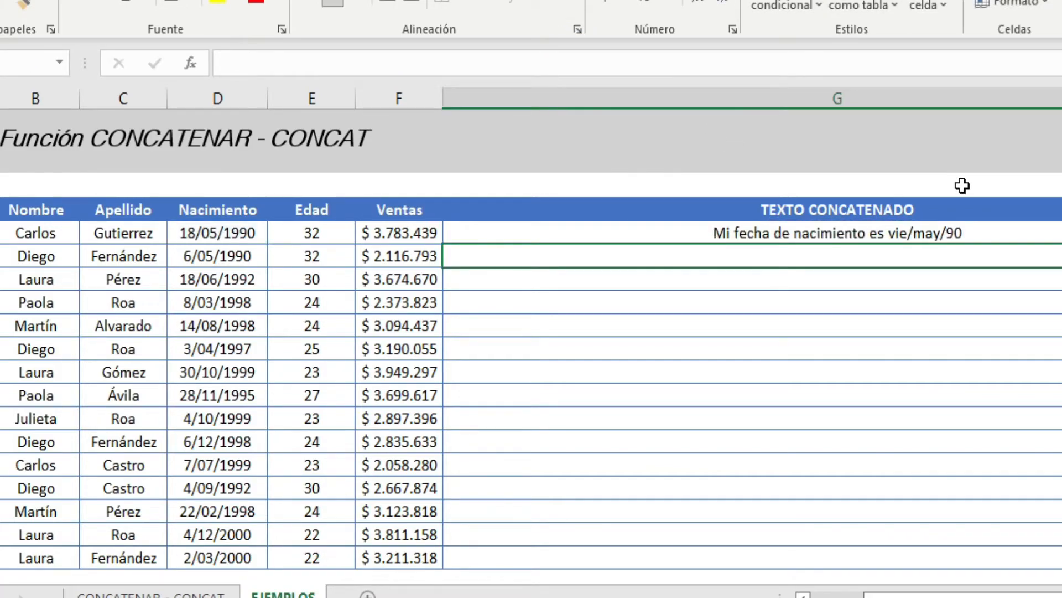
- Extend the TEXTO date format in G4 to "dddd dd/mmm/yy" so it includes the full weekday name
key("Up")
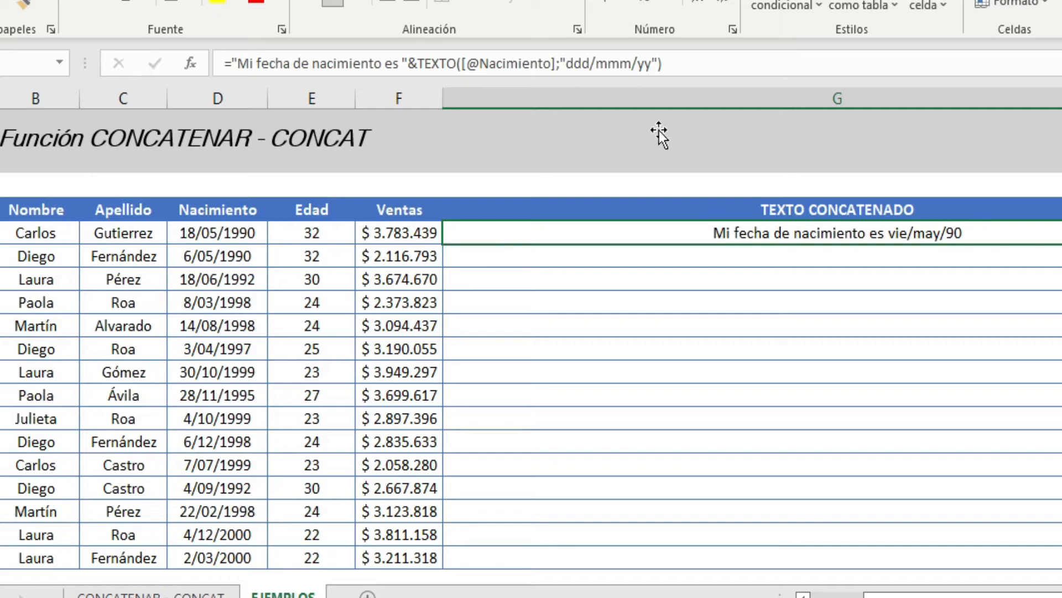
left_click(577, 63)
type("ddd dd")
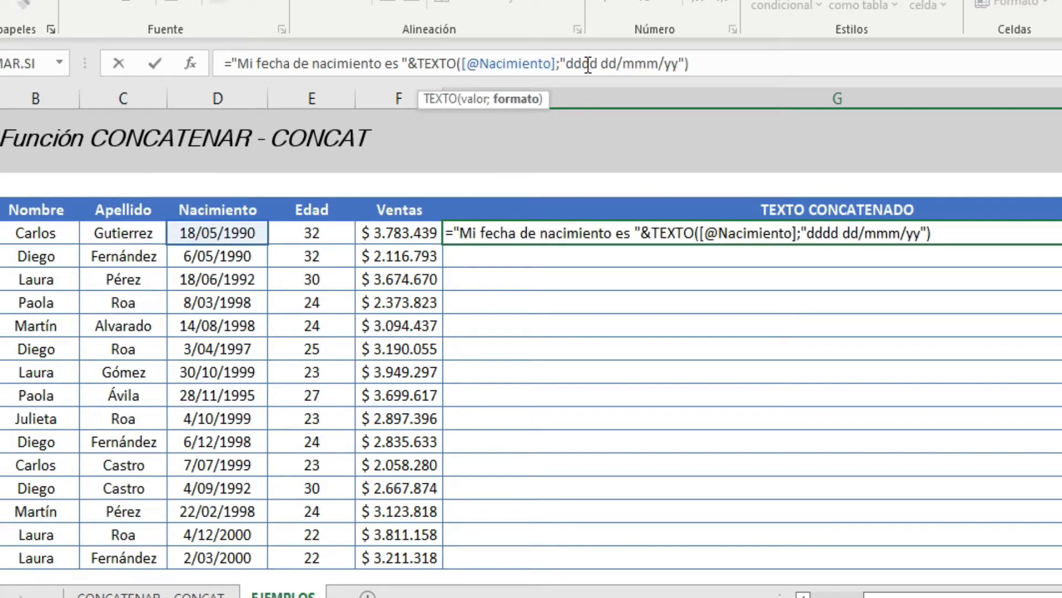
key("Return")
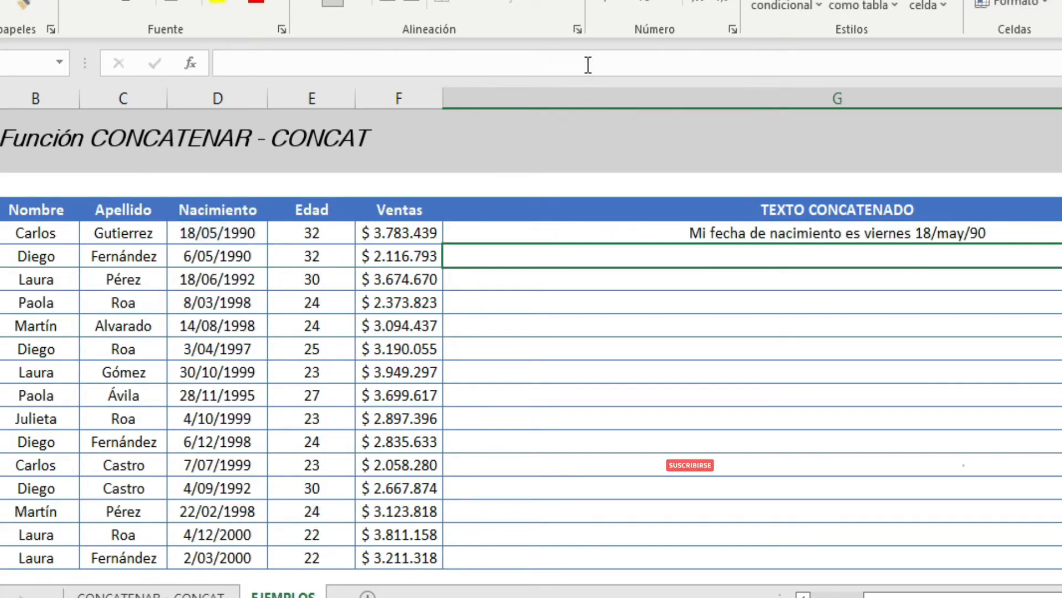
key("Up")
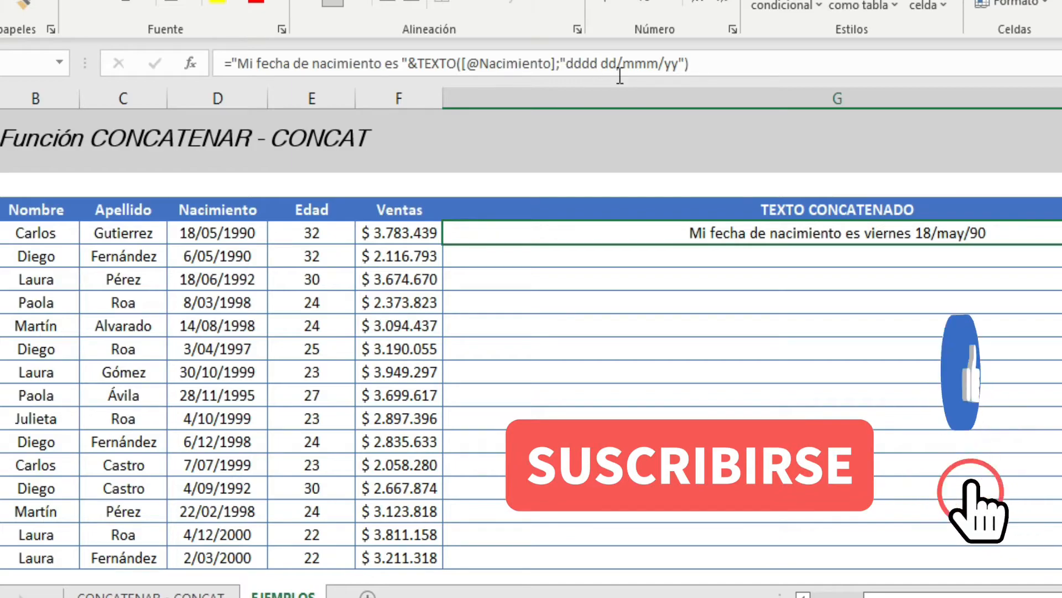
left_click(866, 96)
key("Delete")
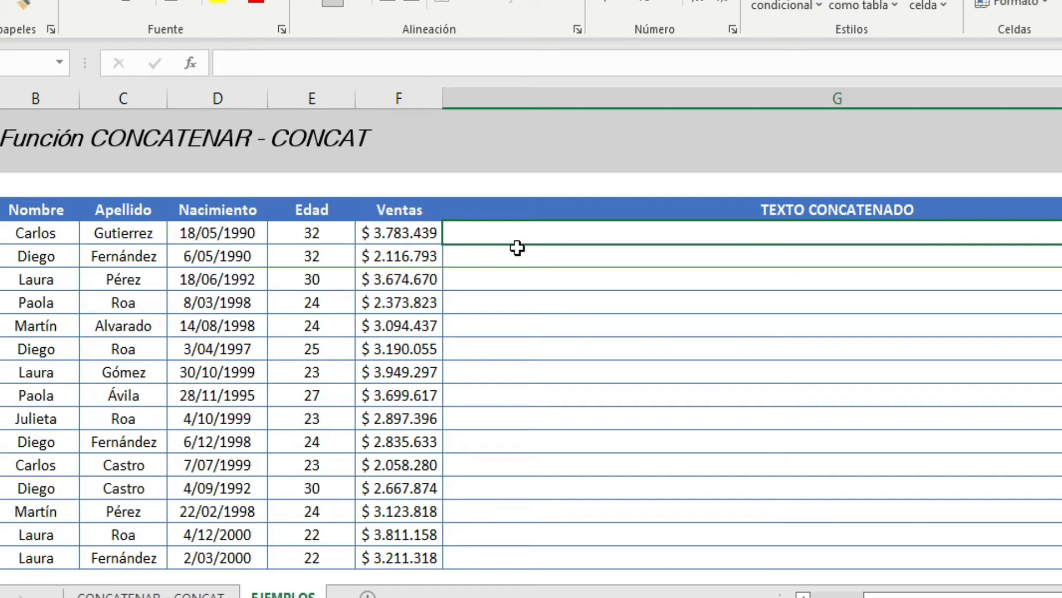
type("=")
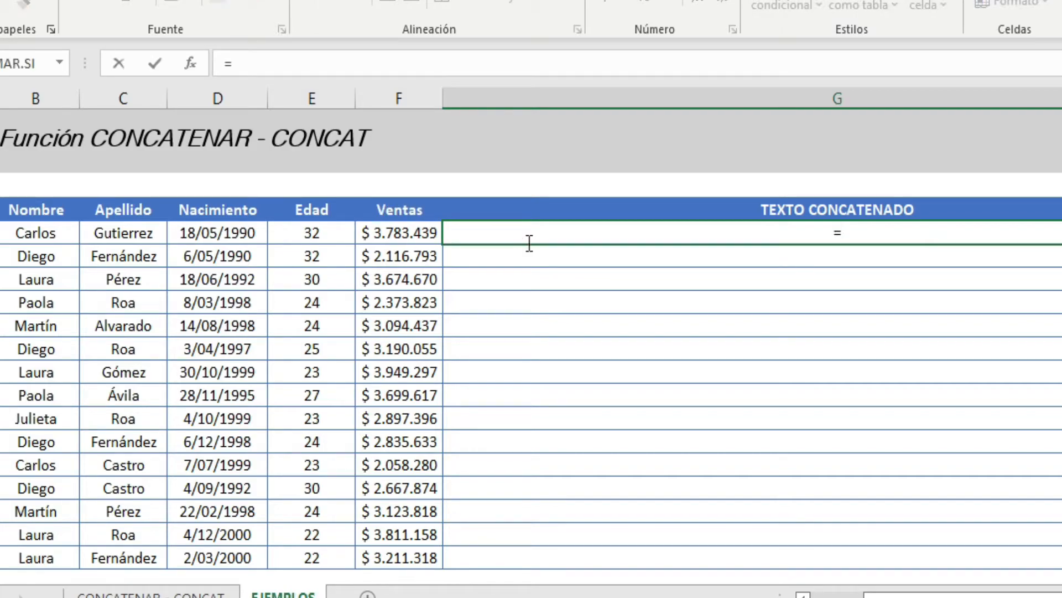
type("conca")
key("Down")
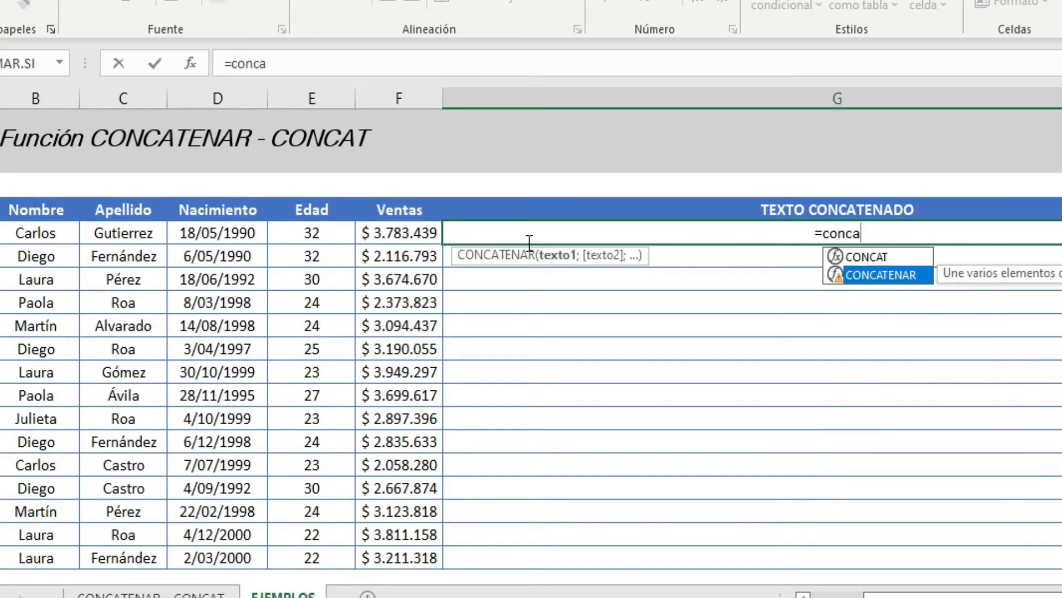
key("Tab")
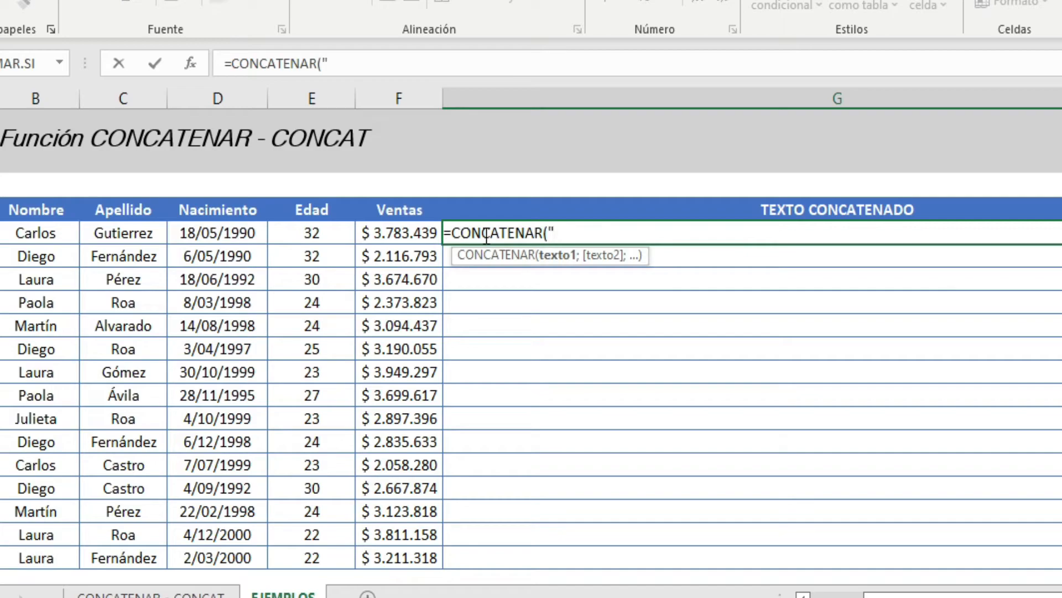
type("Mis ventas fu")
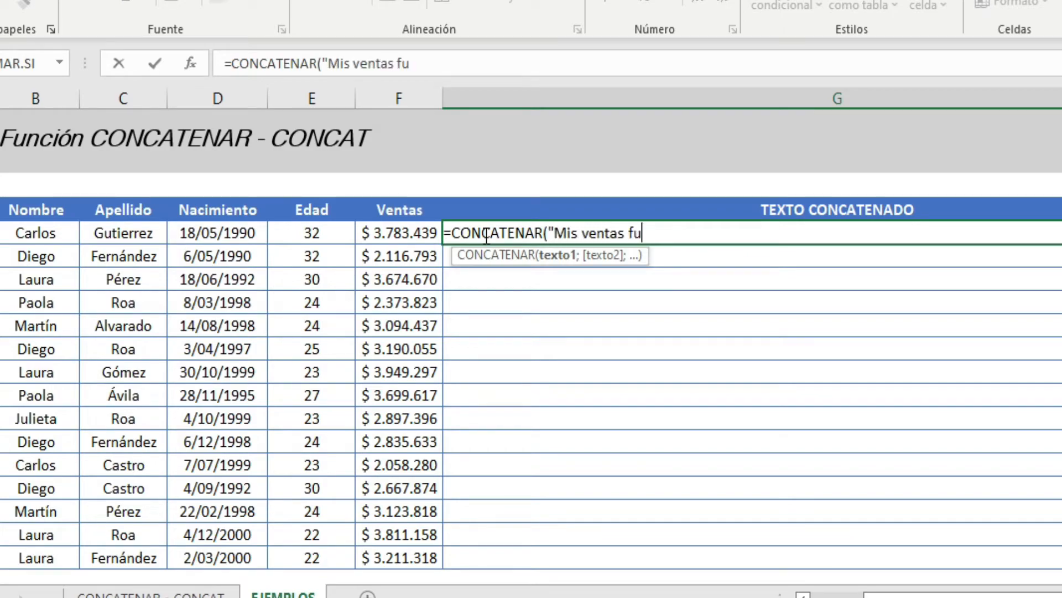
type("eron de \"")
key("BackSpace")
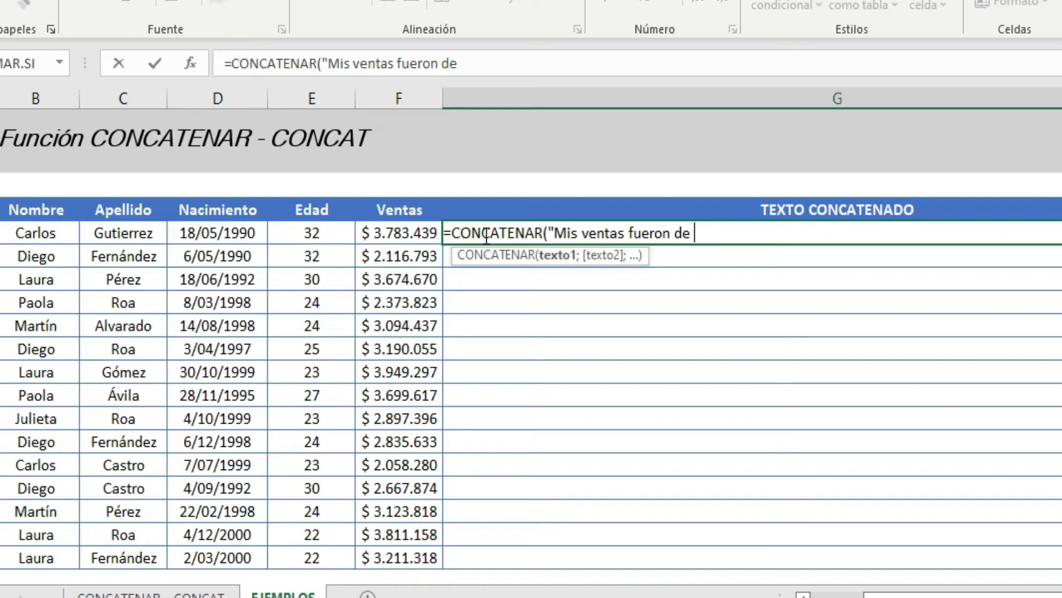
type("\";")
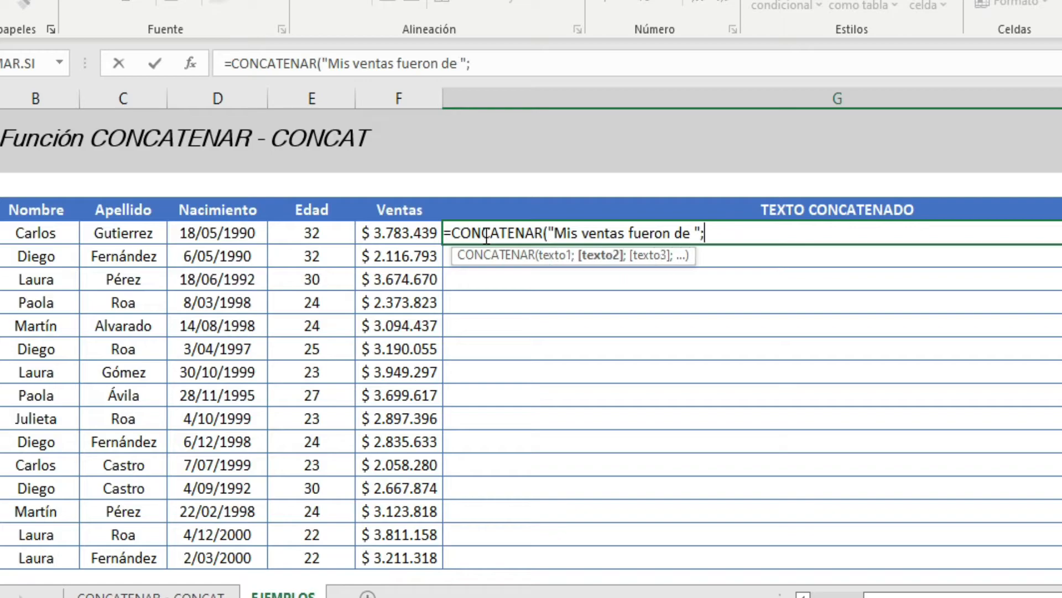
left_click(379, 231)
type(")")
key("ctrl+Return")
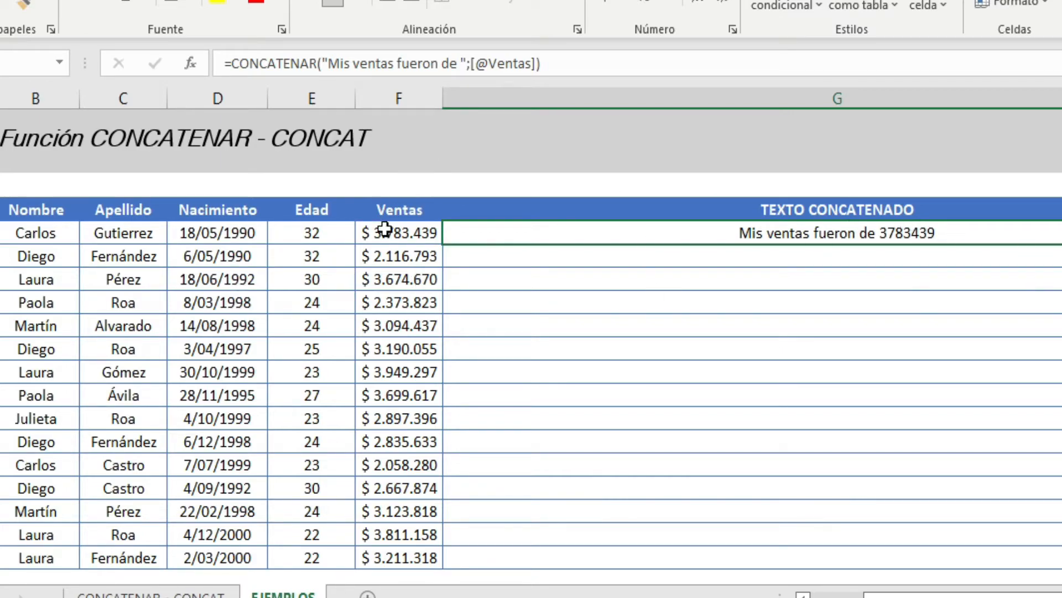
left_click(581, 66)
key("BackSpace")
key("BackSpace")
key("BackSpace")
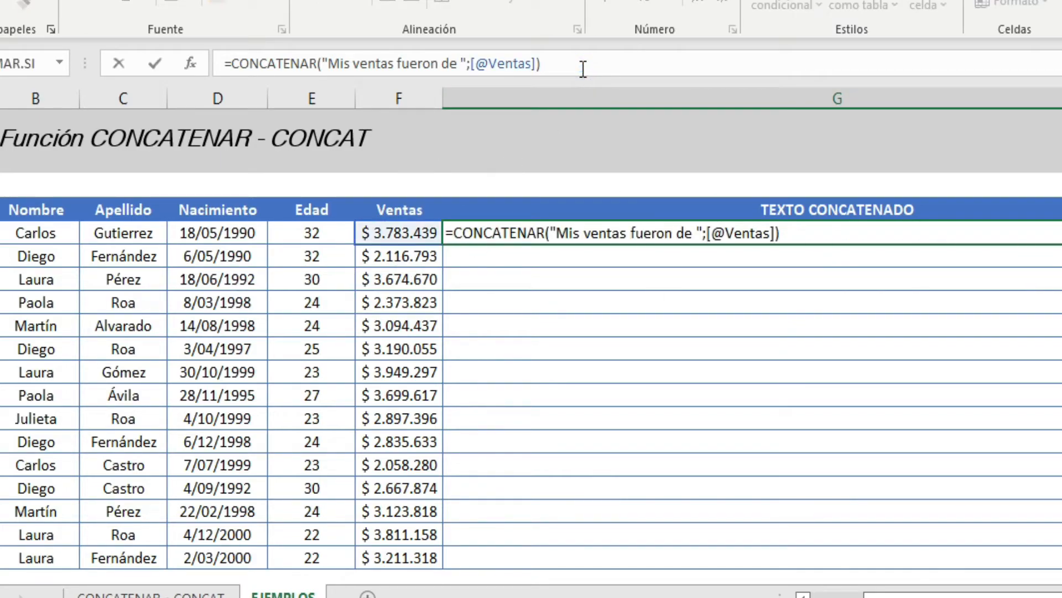
key("BackSpace")
key("BackSpace")
key("BackSpace")
key("BackSpace")
key("BackSpace")
key("BackSpace")
key("BackSpace")
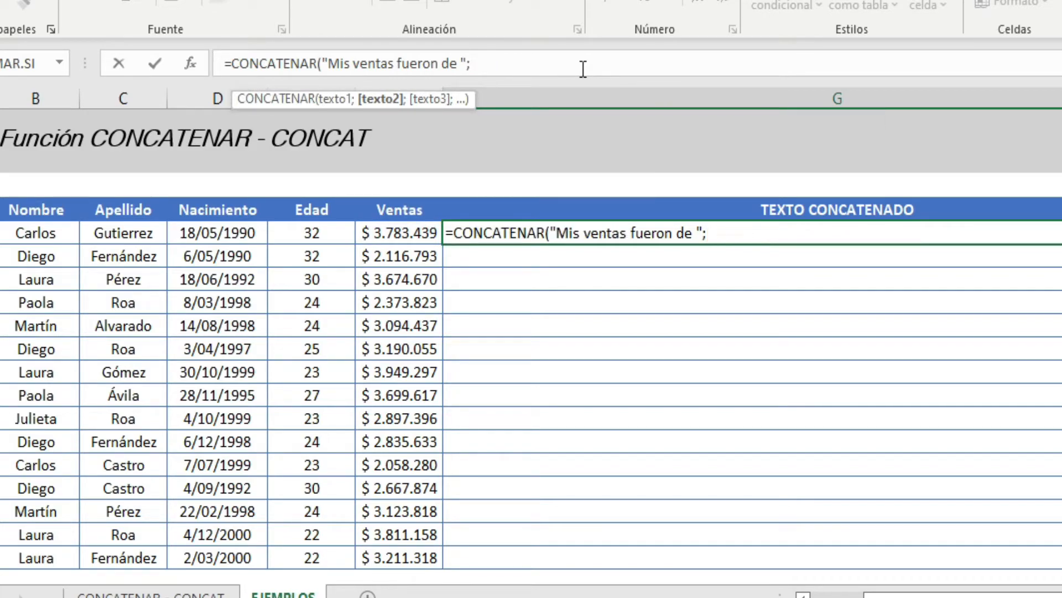
type("tex")
key("Tab")
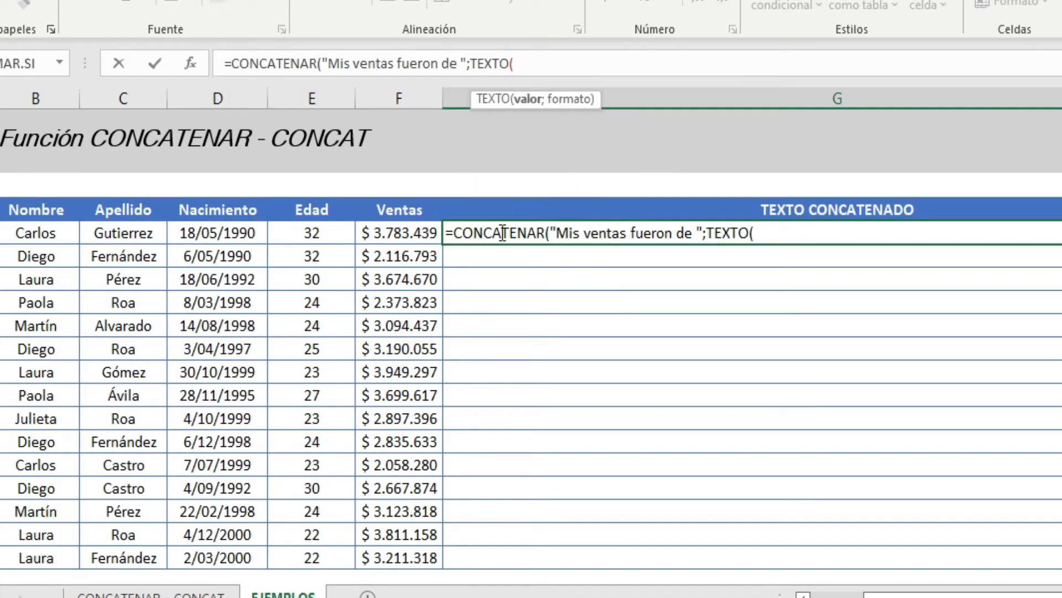
left_click(408, 233)
type(";")
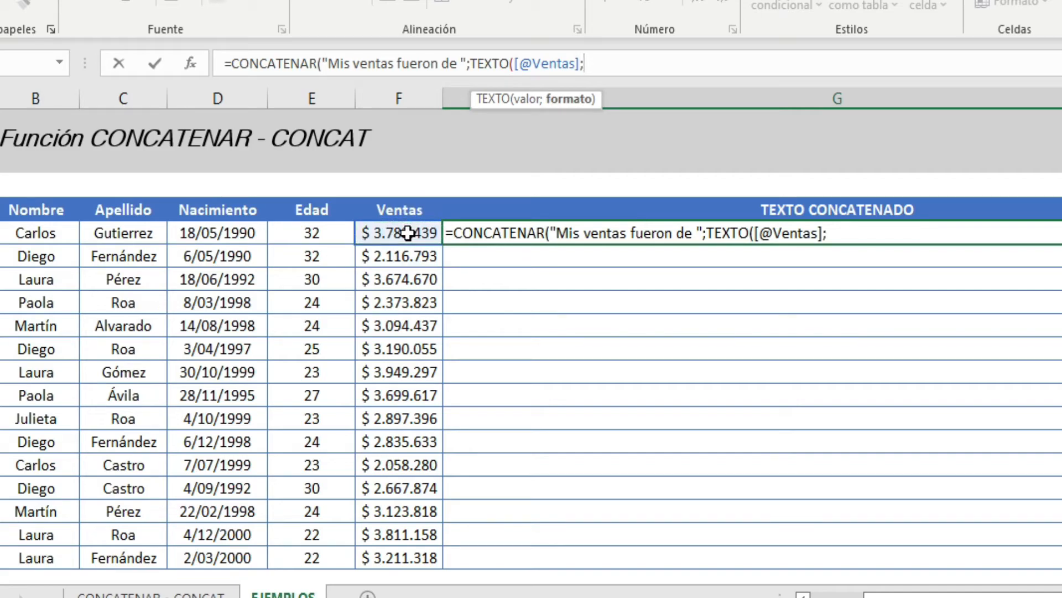
type("\"$ #.#\"")
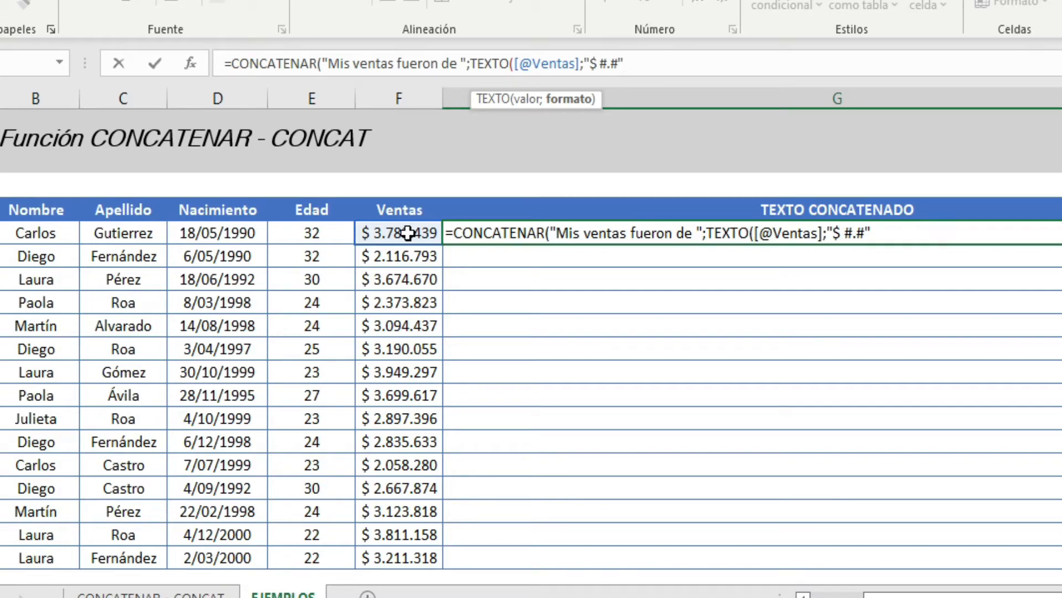
type("))")
key("Return")
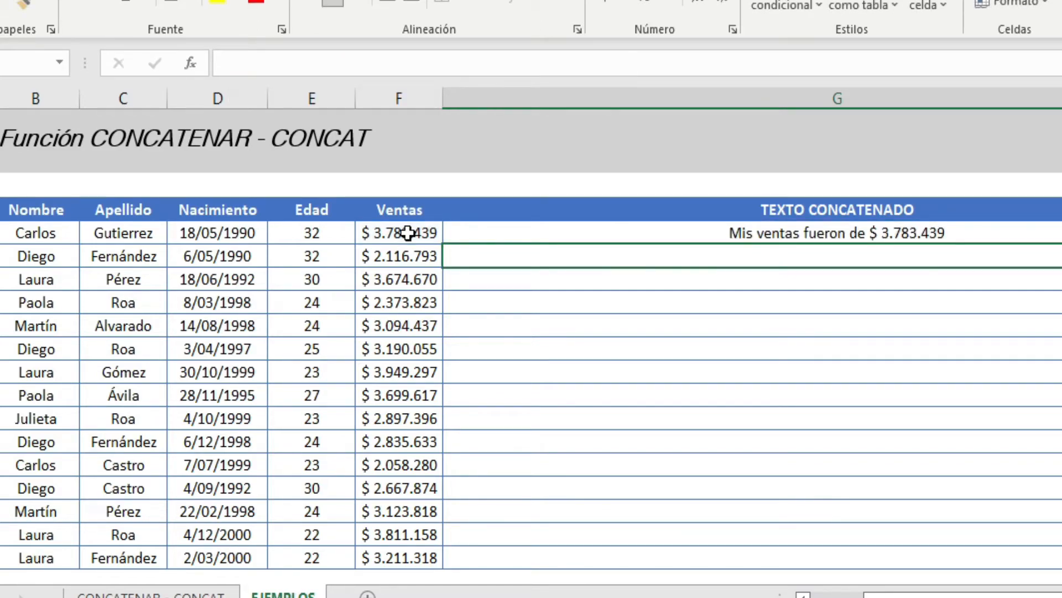
key("Up")
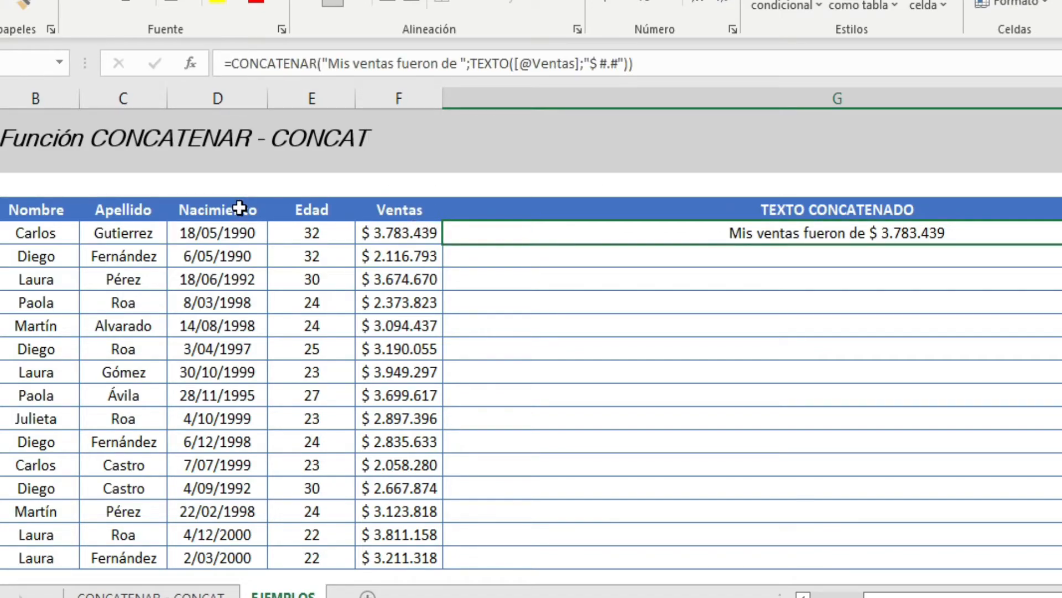
left_click(221, 194)
left_click(415, 194)
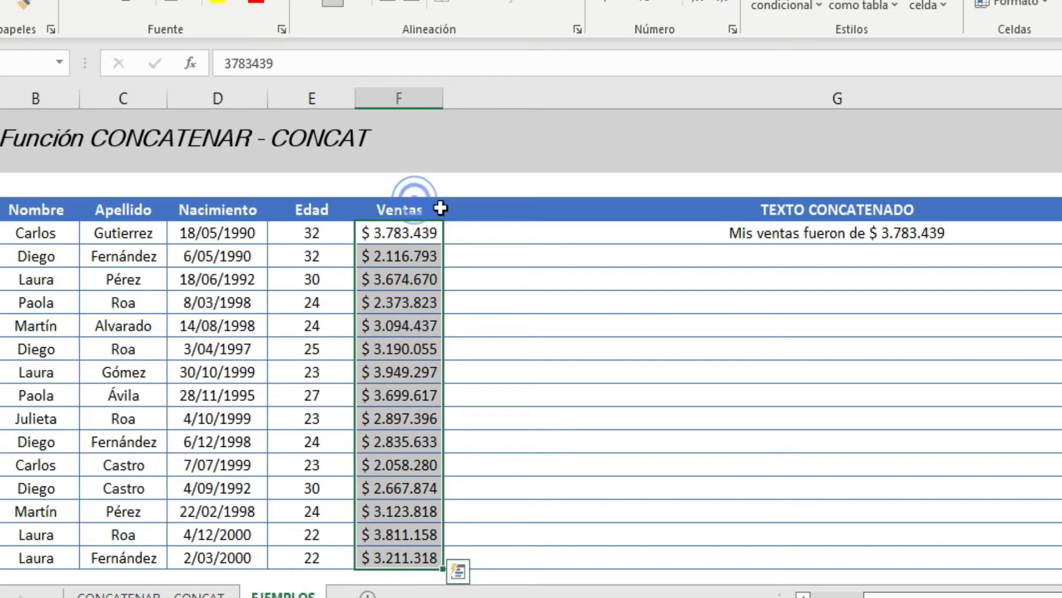
- Start a new CONCATENAR formula in the empty G4 with "Mi nombre es " as the first text argument
left_click(854, 235)
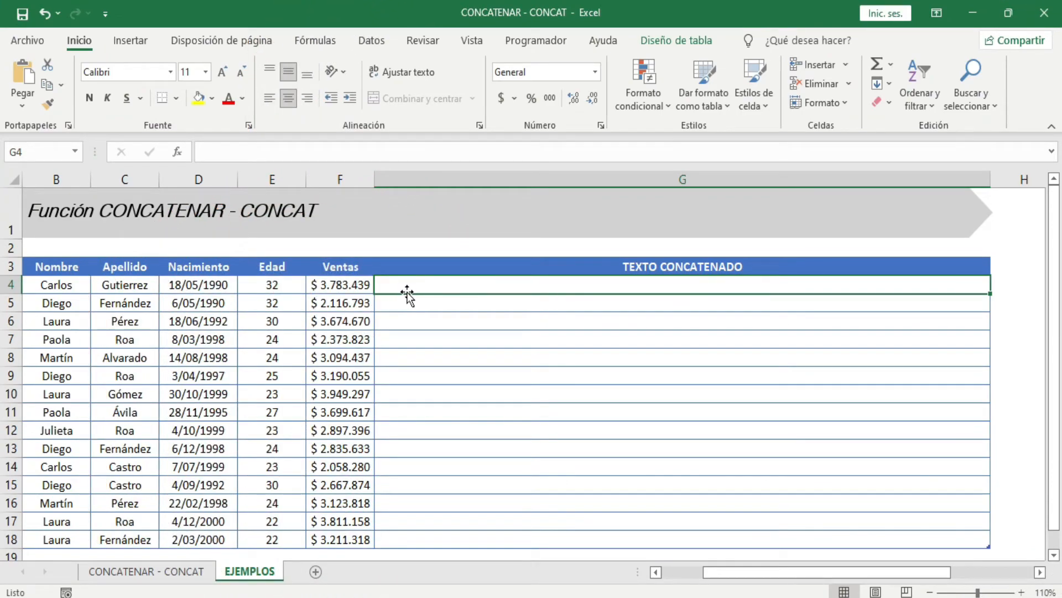
left_click(247, 157)
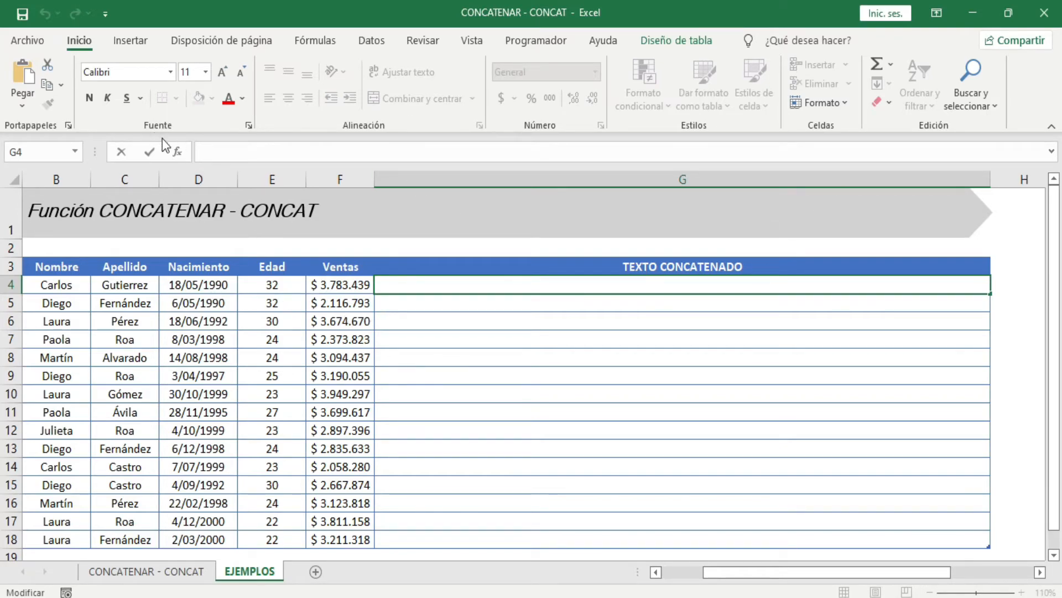
type("=")
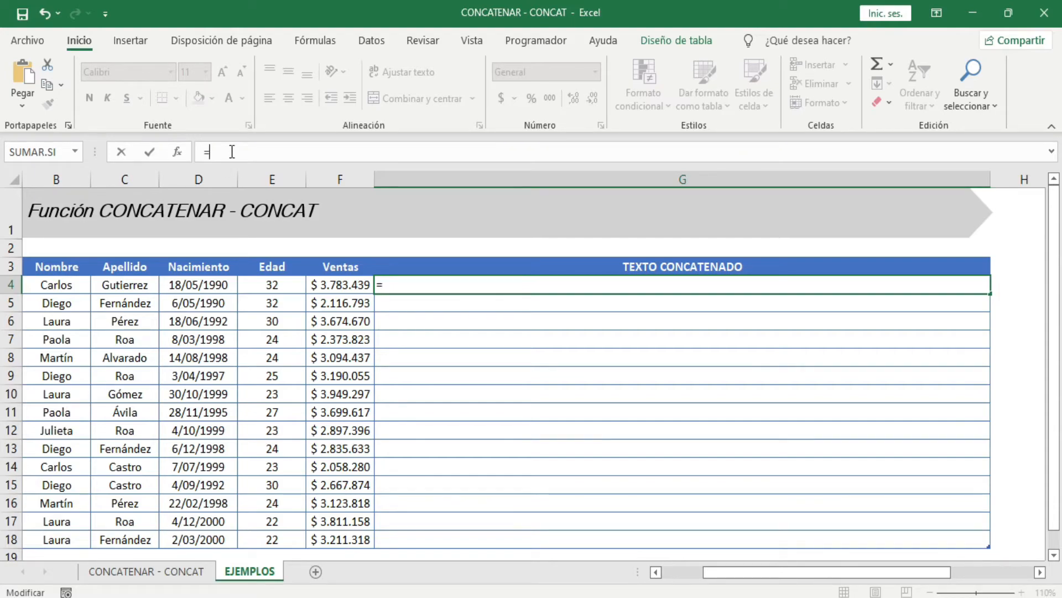
type("conca")
key("Down")
key("Tab")
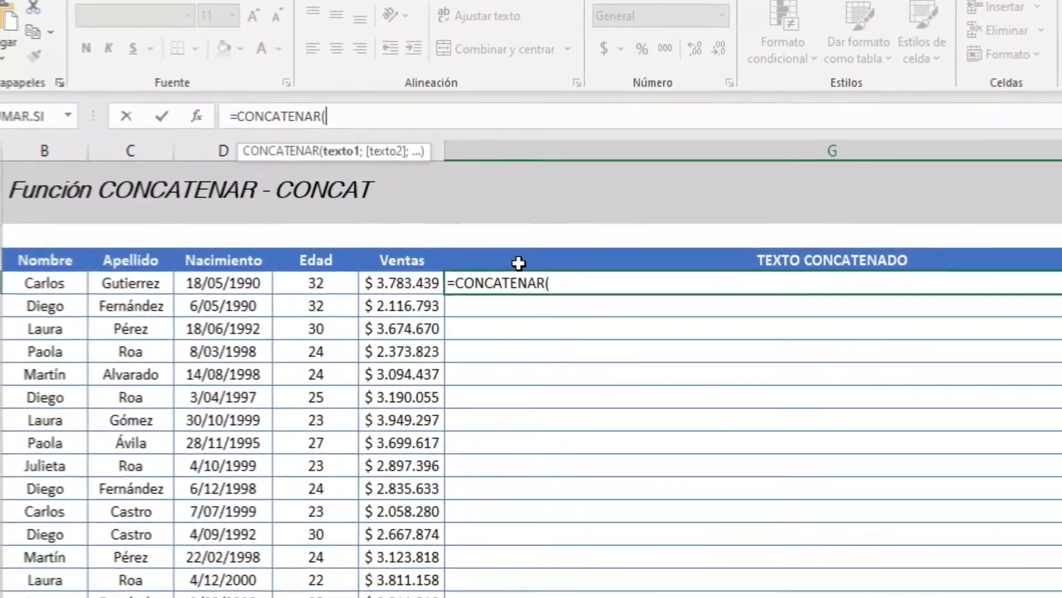
type("\"")
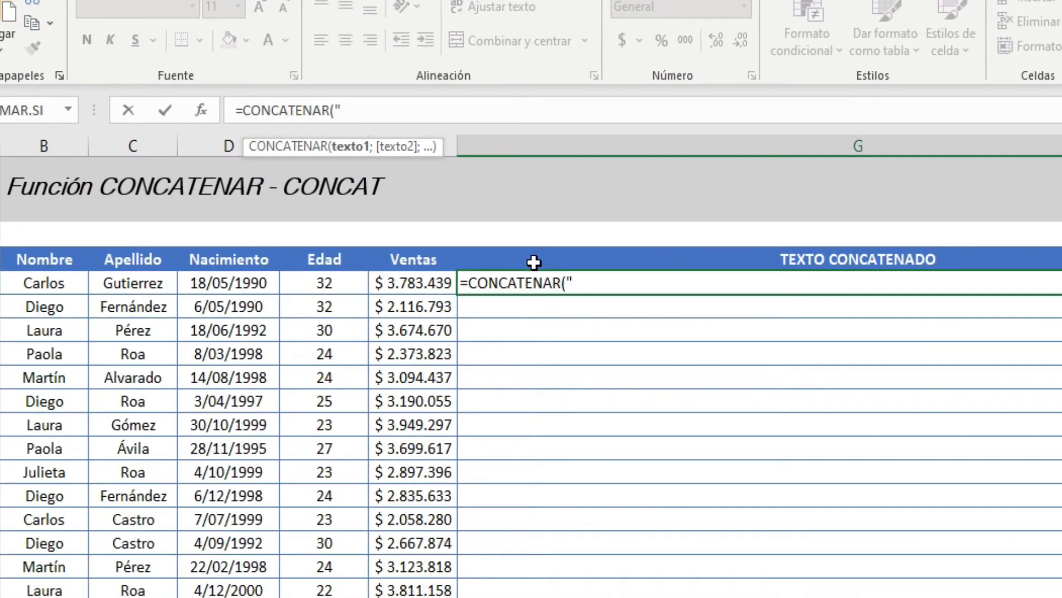
type("Ni")
key("BackSpace")
key("BackSpace")
type("Mi nombre es")
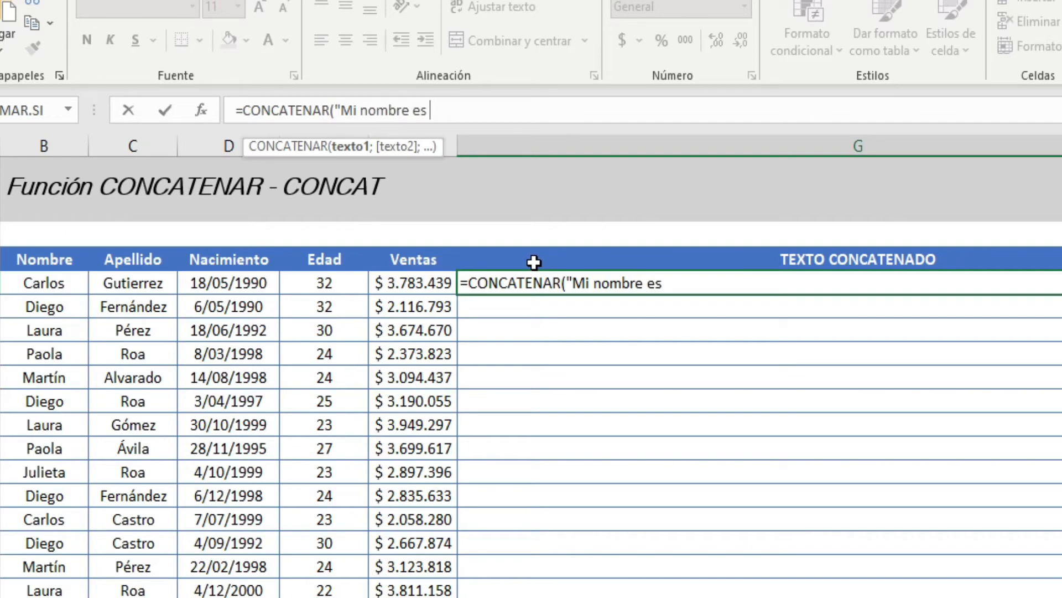
type(" \";")
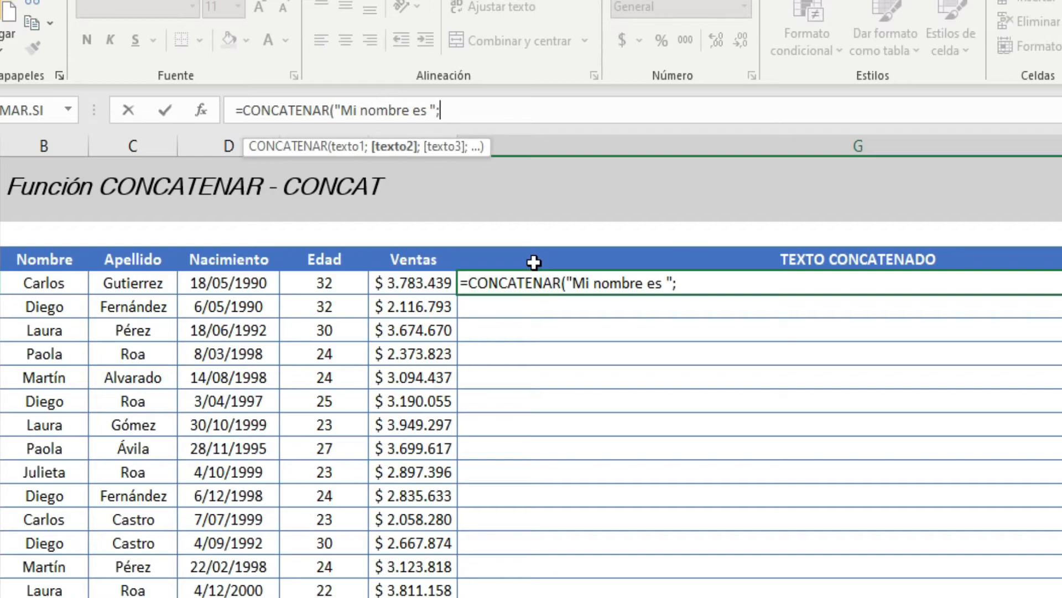
left_click(52, 283)
type(";\" ")
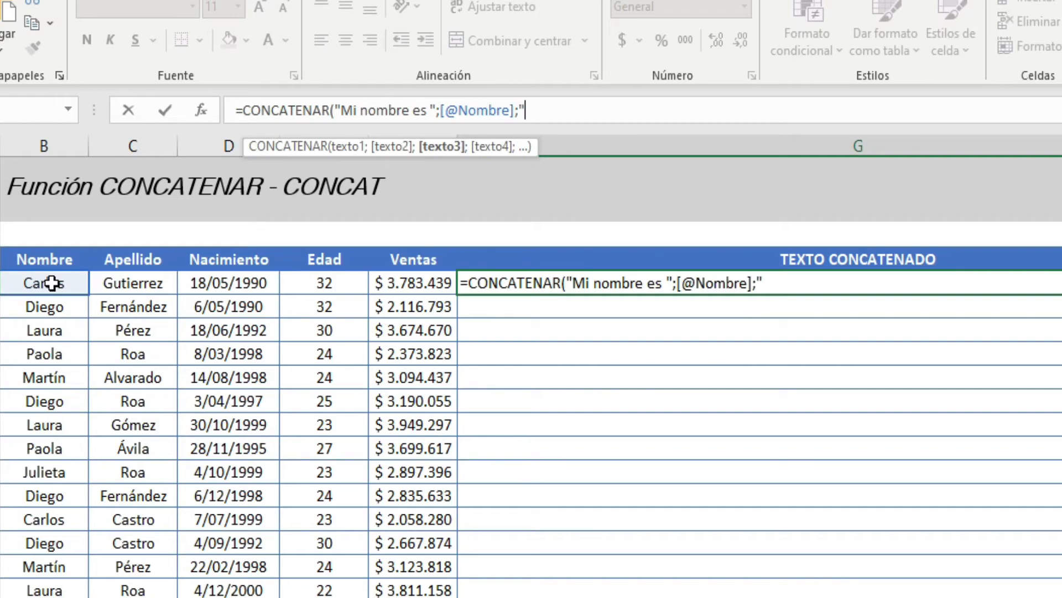
type("\";")
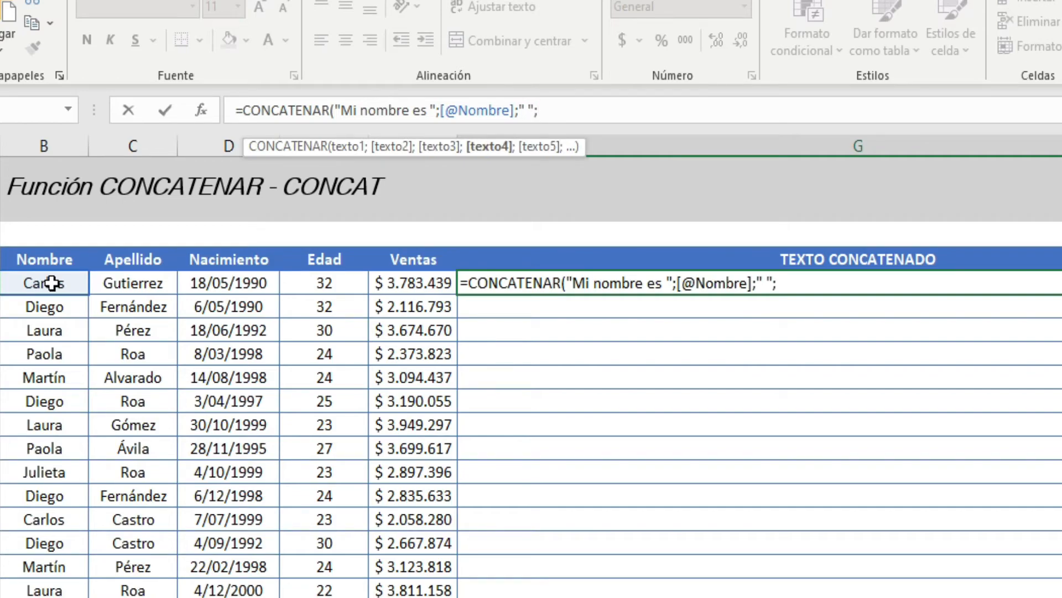
left_click(153, 281)
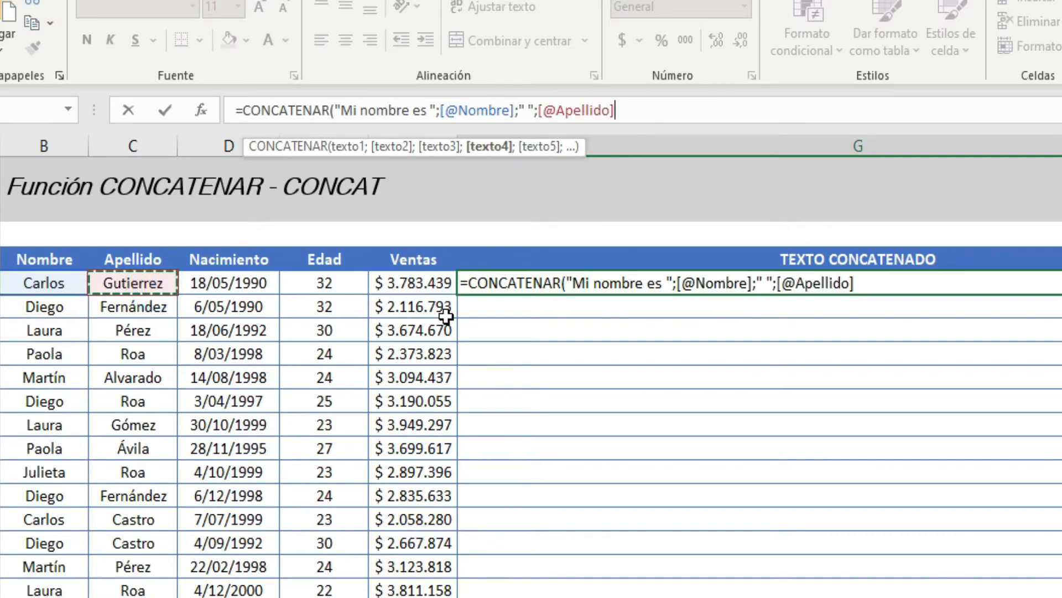
type(")")
key("Return")
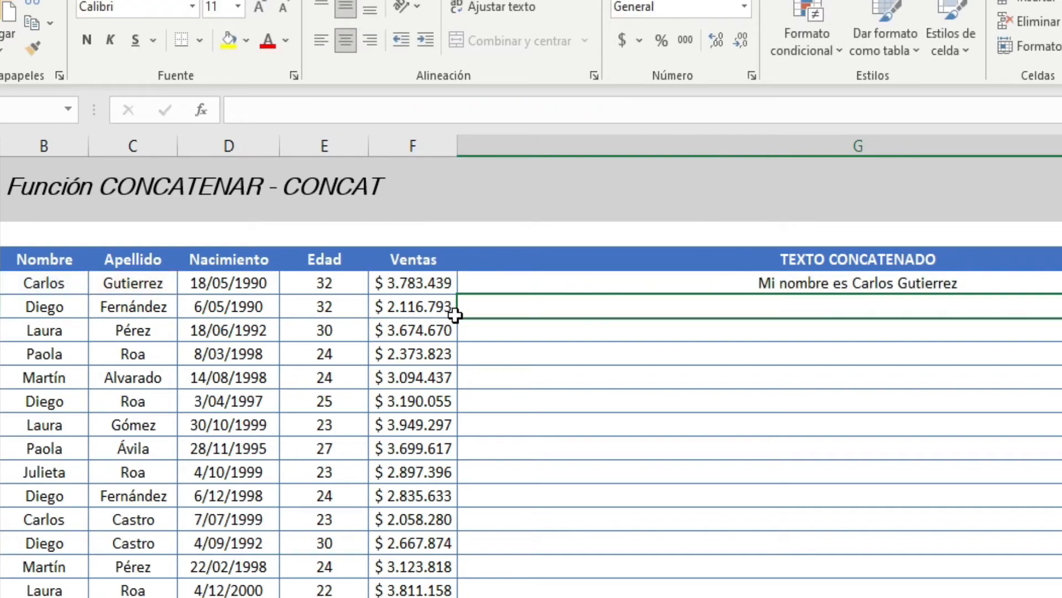
left_click(971, 281)
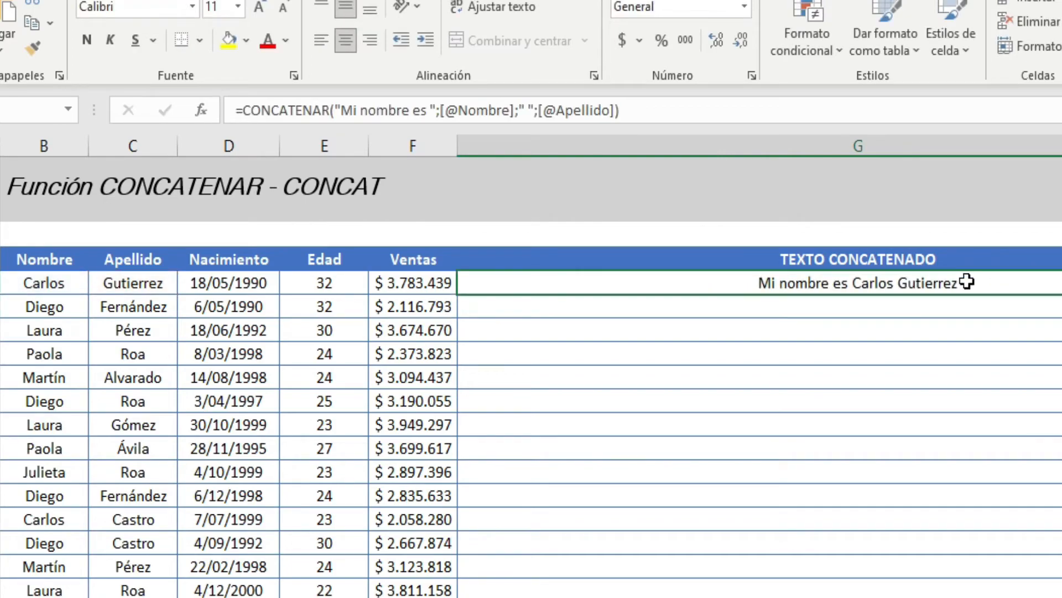
left_click(698, 116)
key("BackSpace")
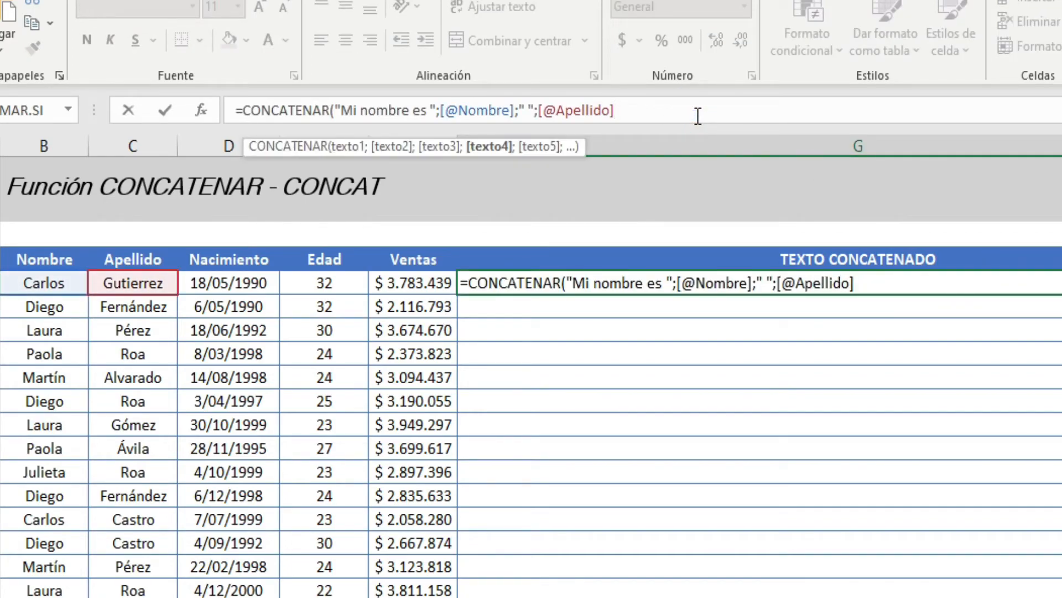
type(";\"")
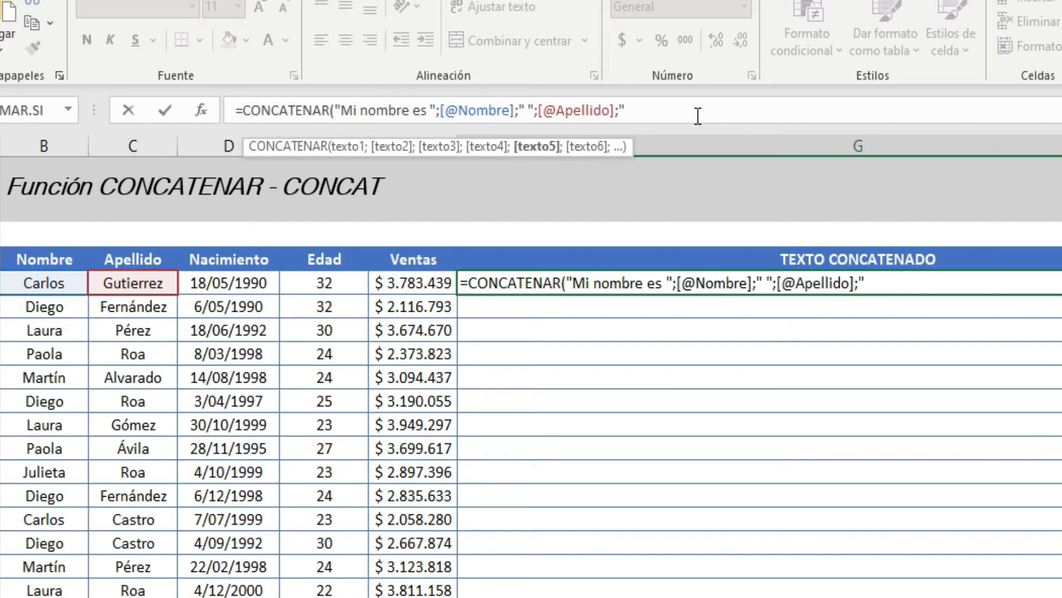
type(", nací el día ")
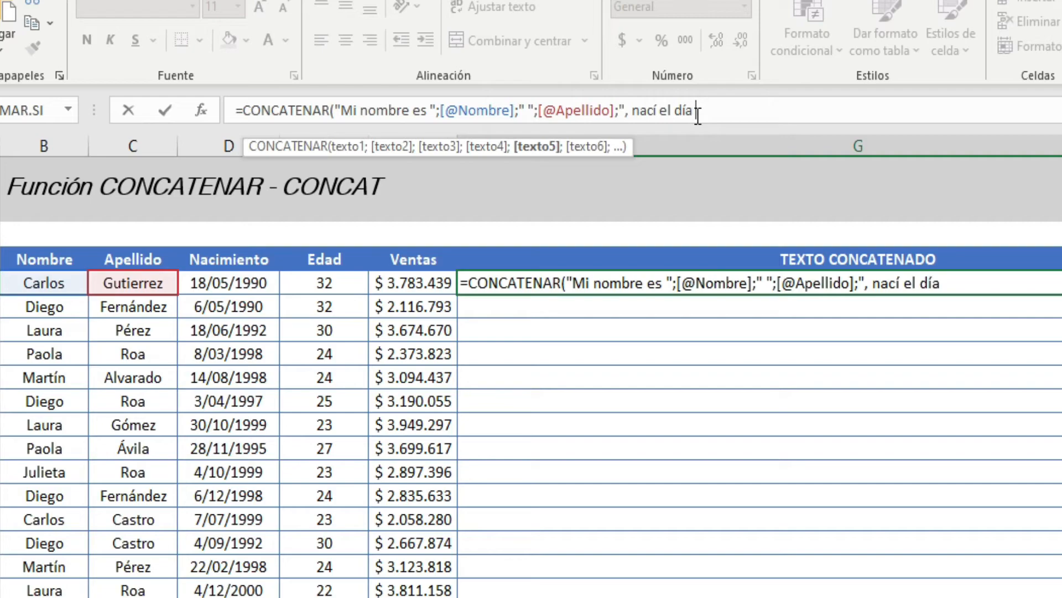
type("\";")
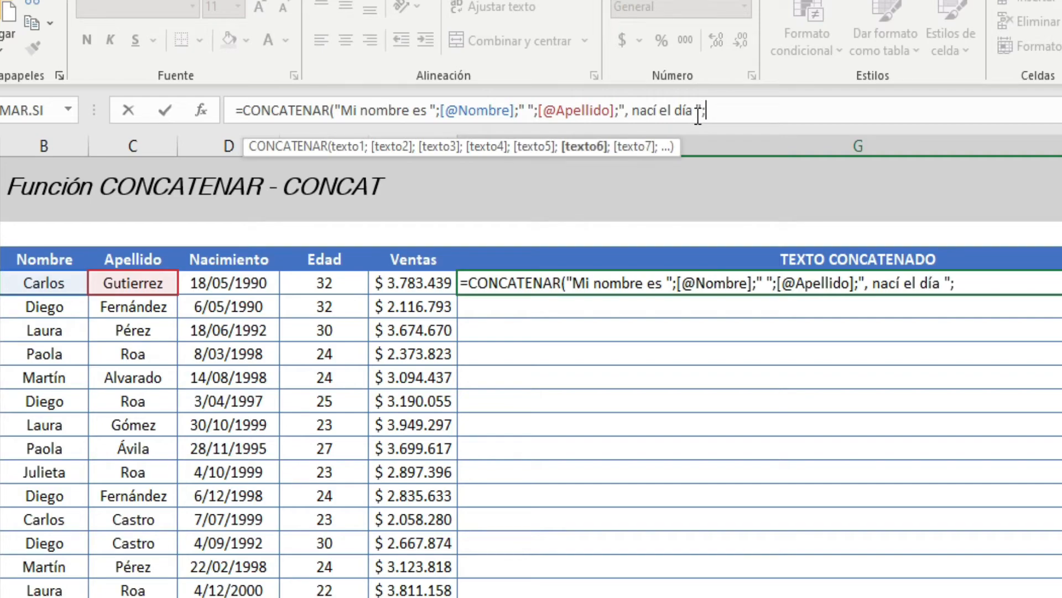
type("tex")
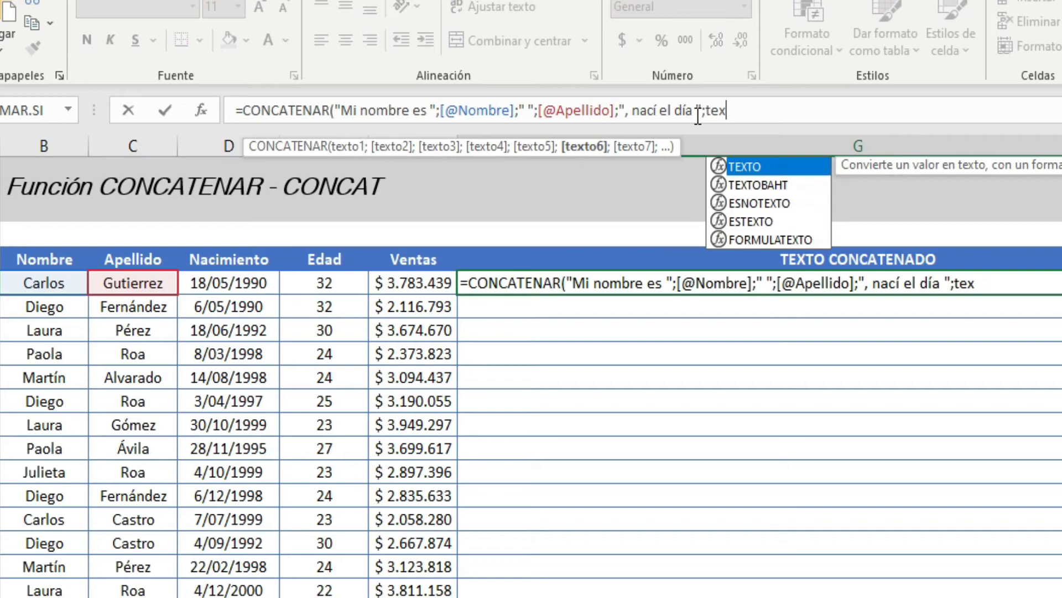
key("Tab")
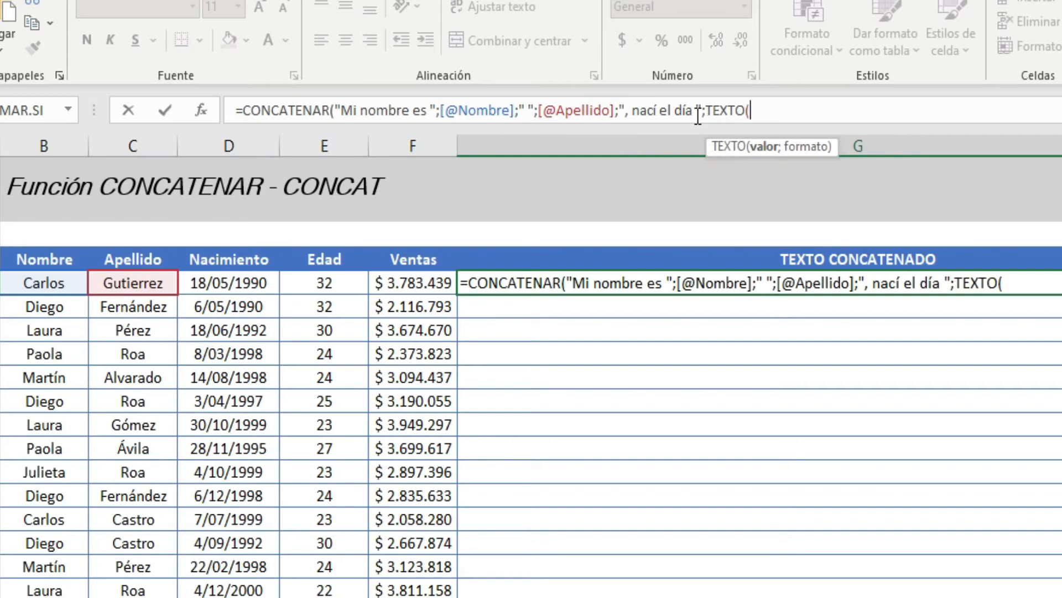
left_click(259, 281)
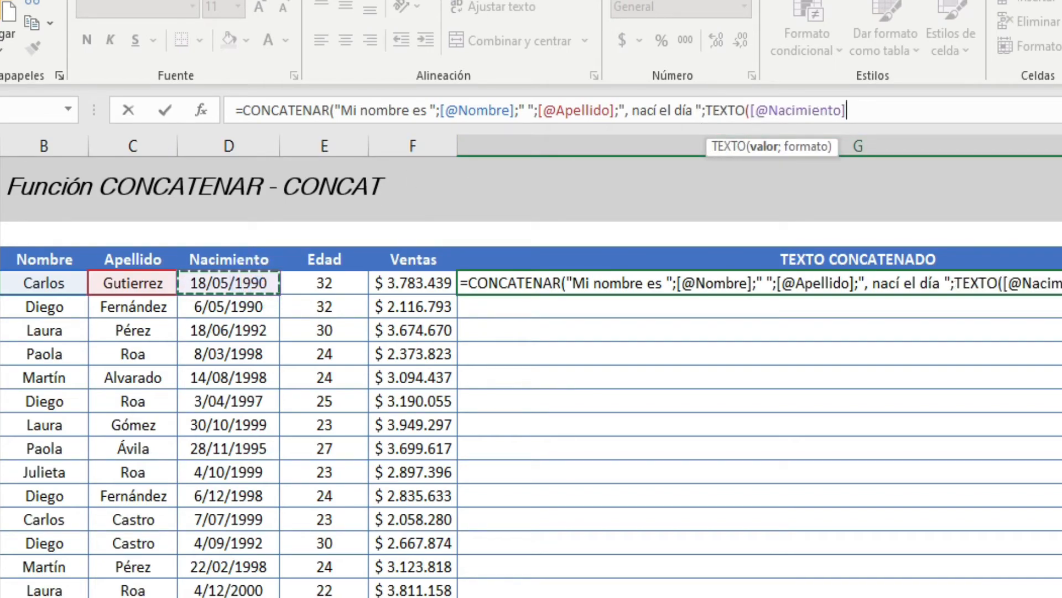
type(";\"")
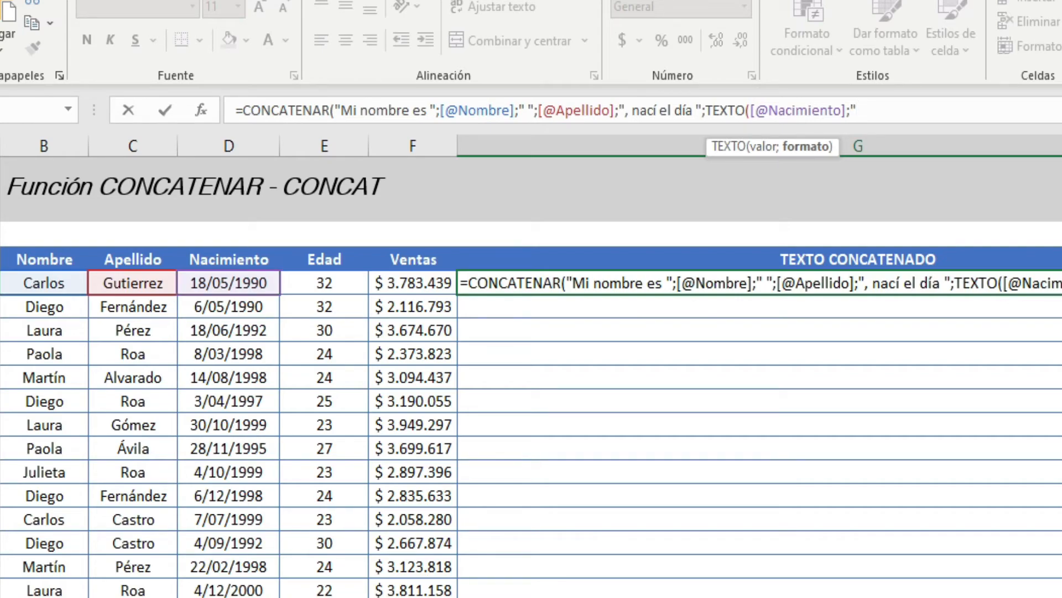
type("dddd dd/mm")
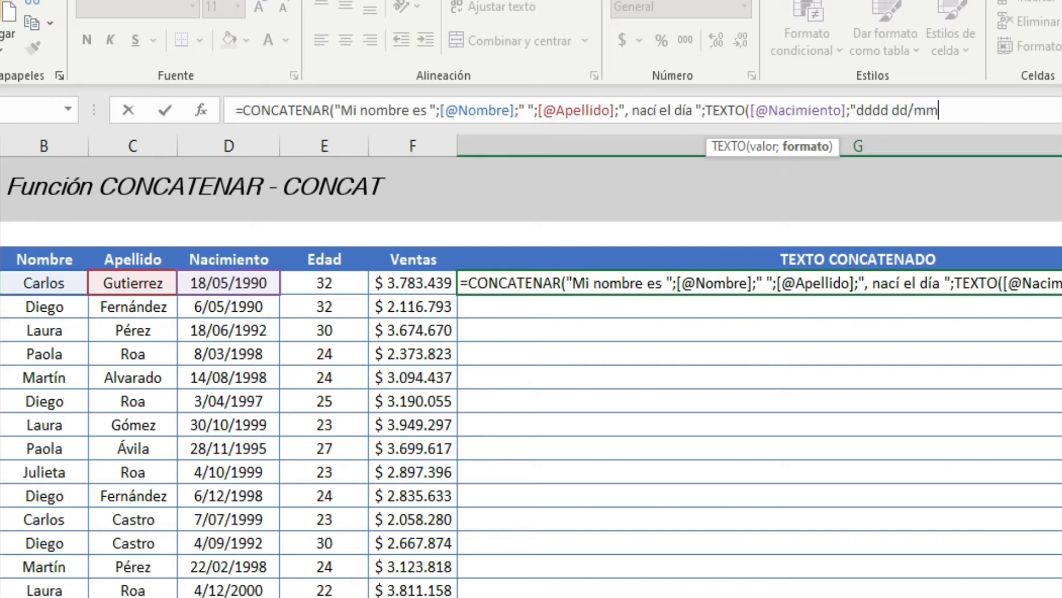
type("Y")
key("BackSpace")
type("/yy\")")
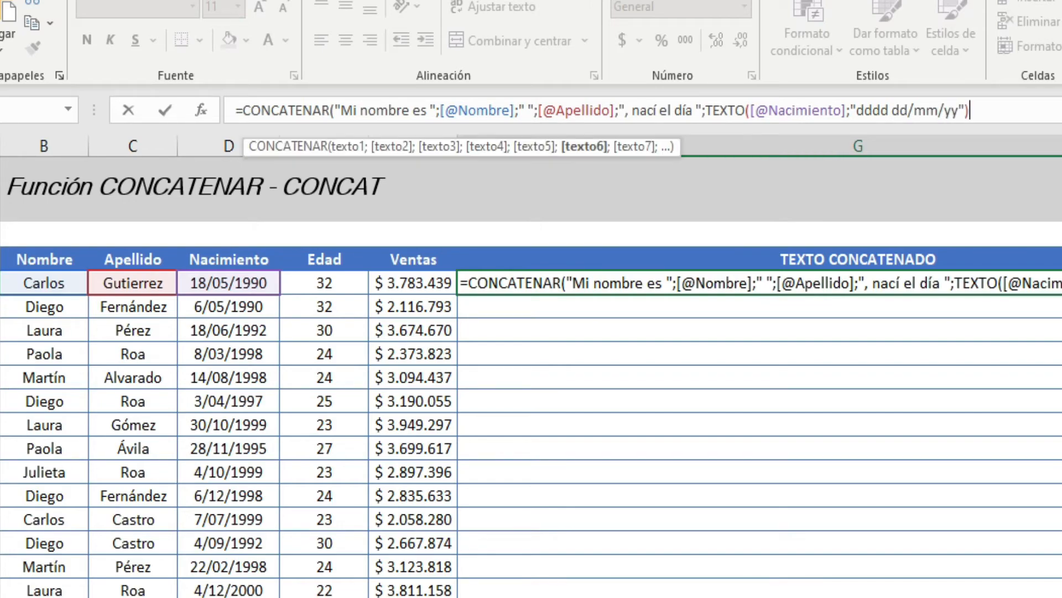
type(")")
key("Return")
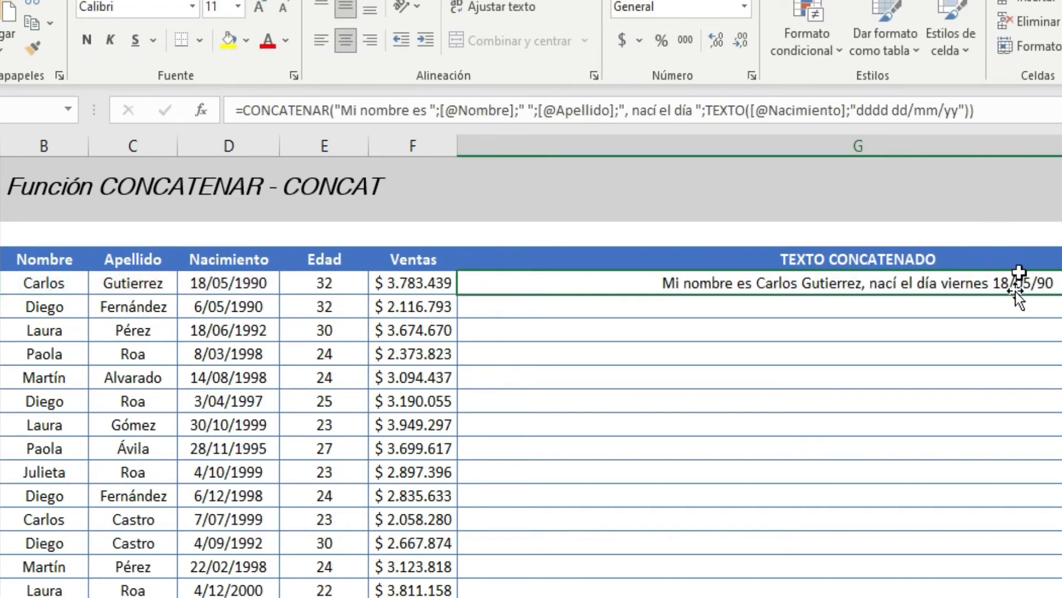
left_click(999, 123)
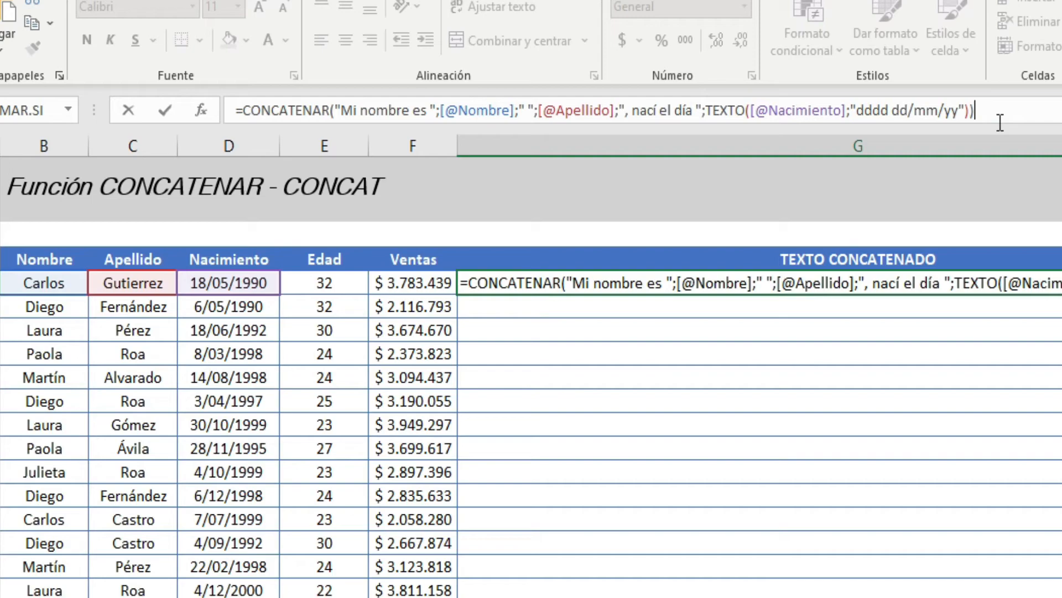
key("BackSpace")
type(";")
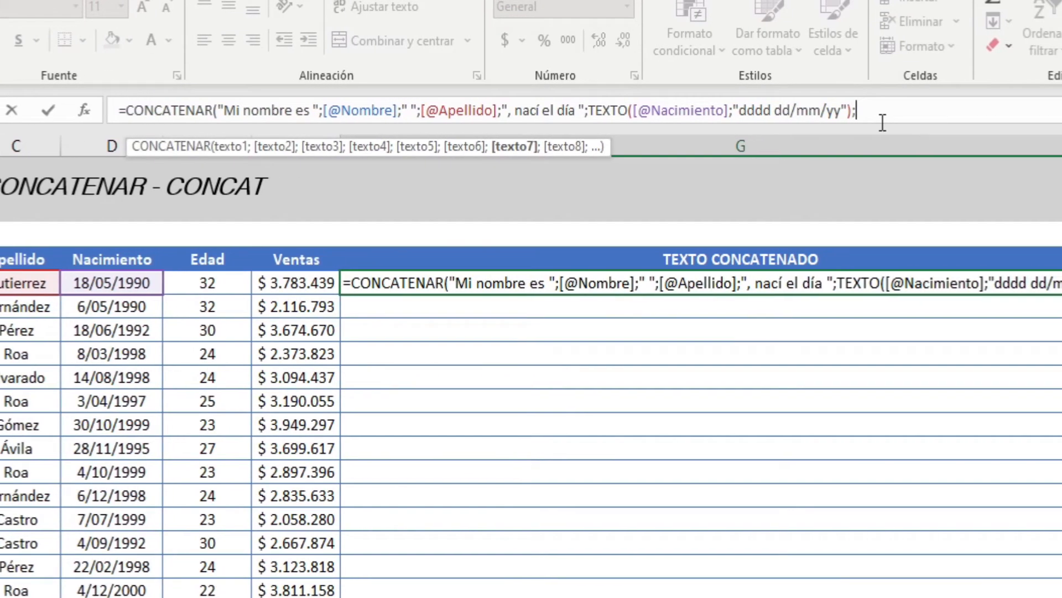
type("\"")
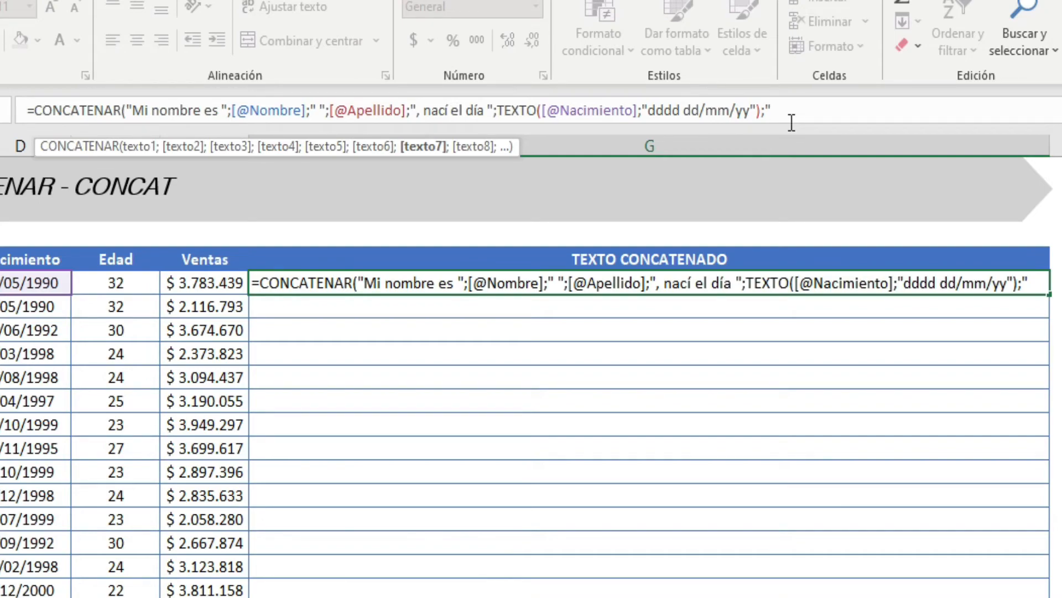
type("y")
key("BackSpace")
type("y tengo \";")
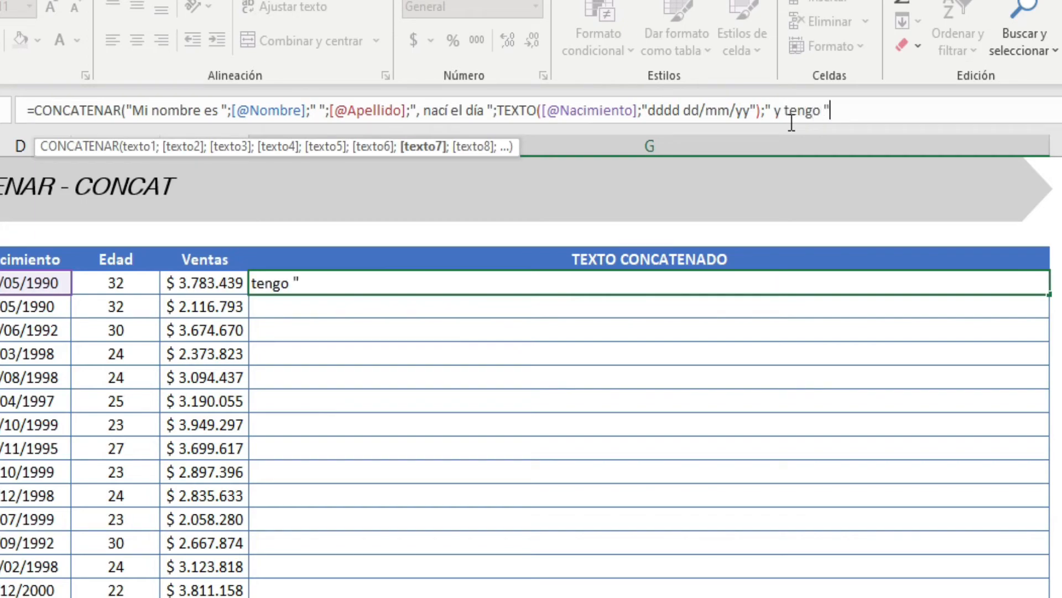
left_click(127, 288)
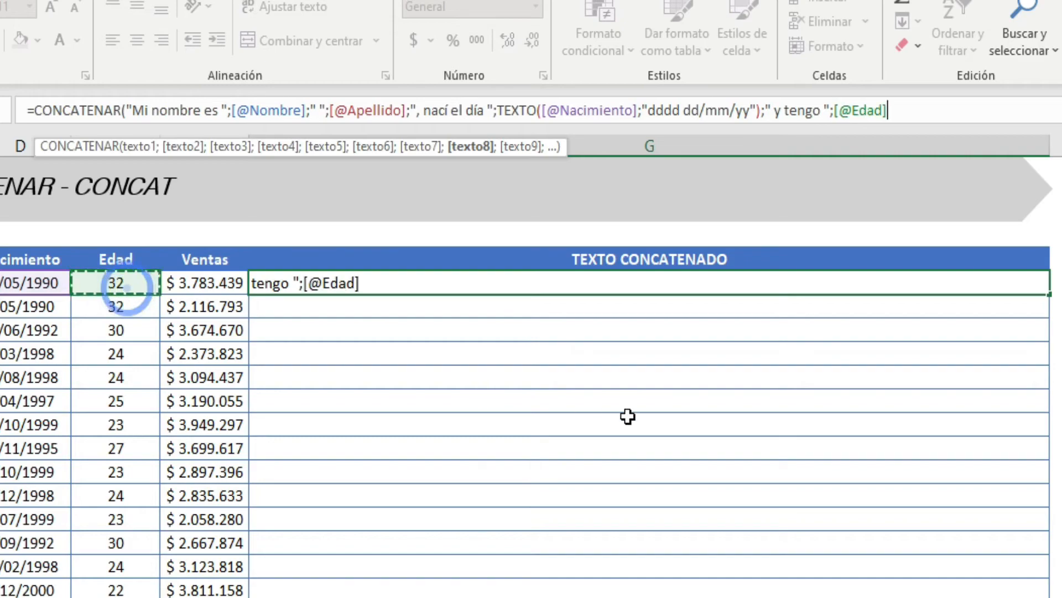
type(";")
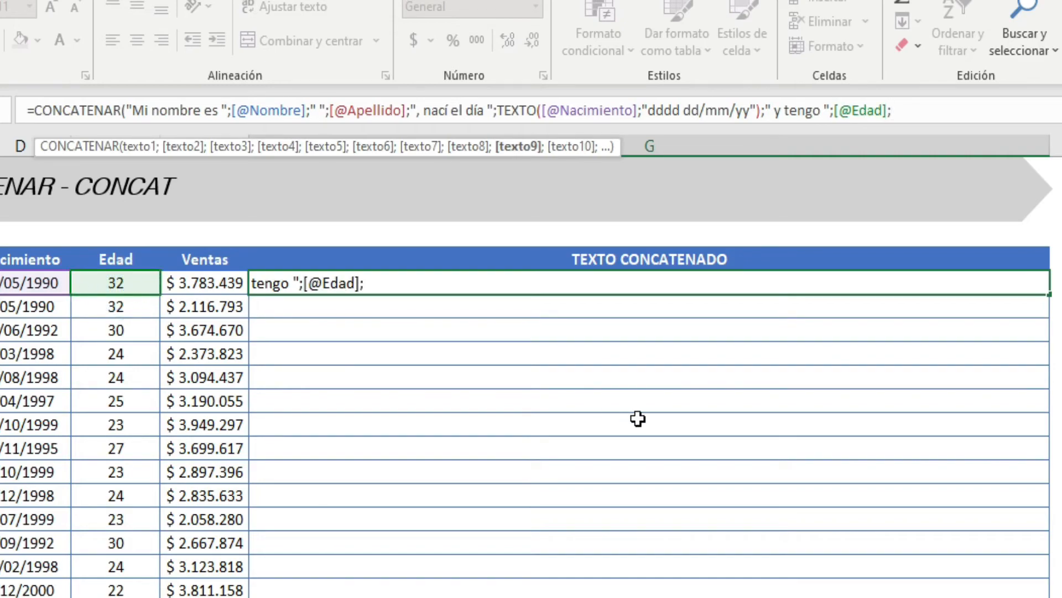
type("\" años")
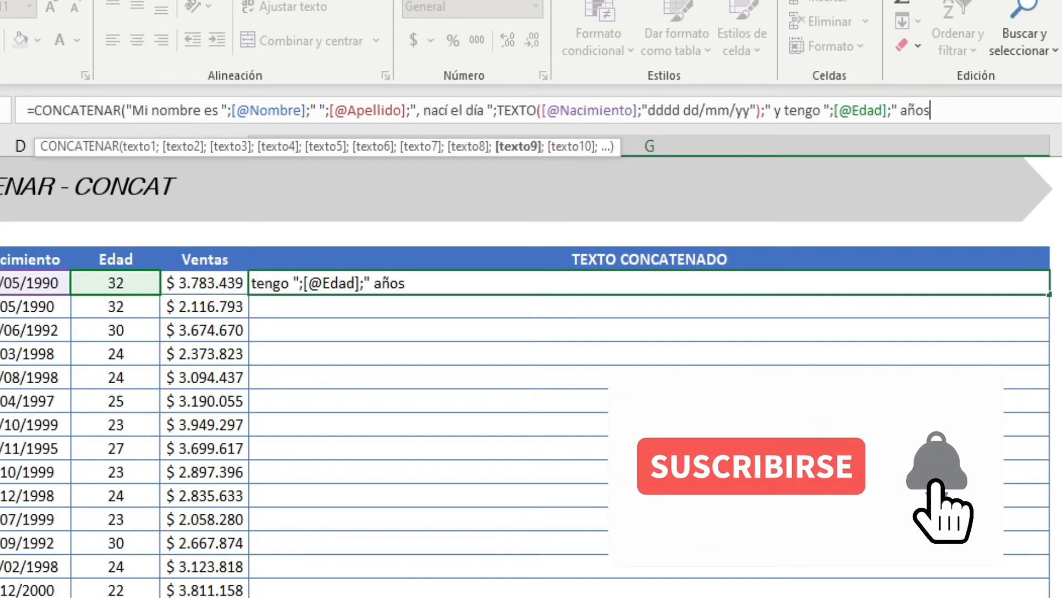
type(".")
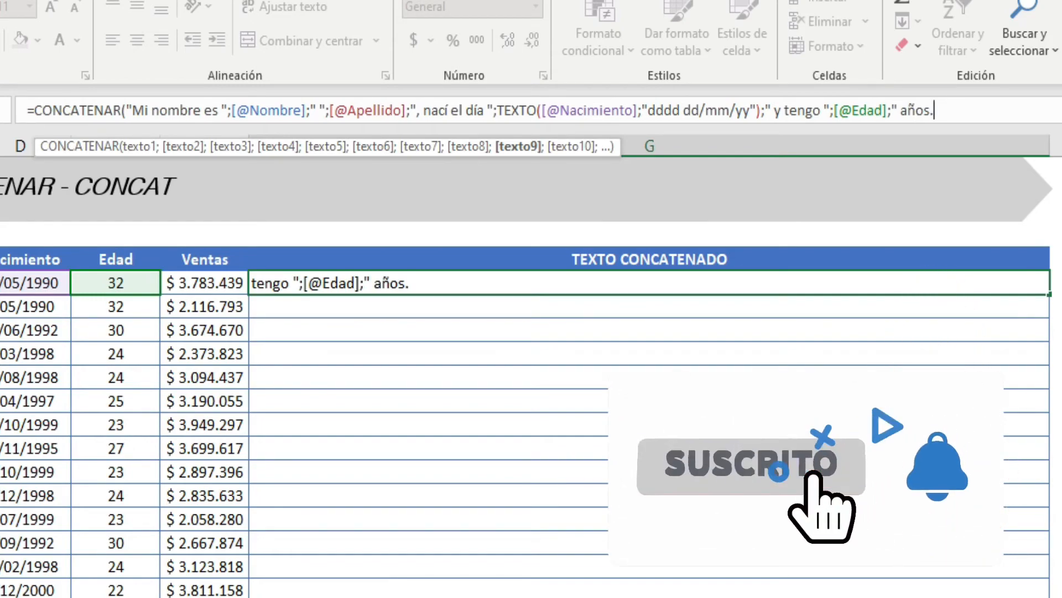
type("\"")
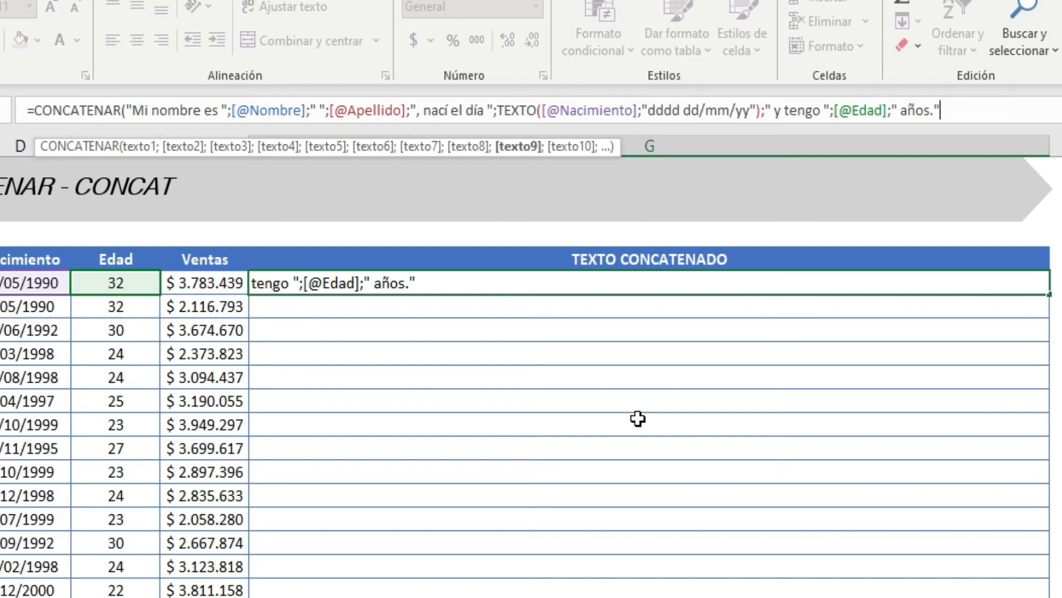
key("BackSpace")
type("Mis ventas fue")
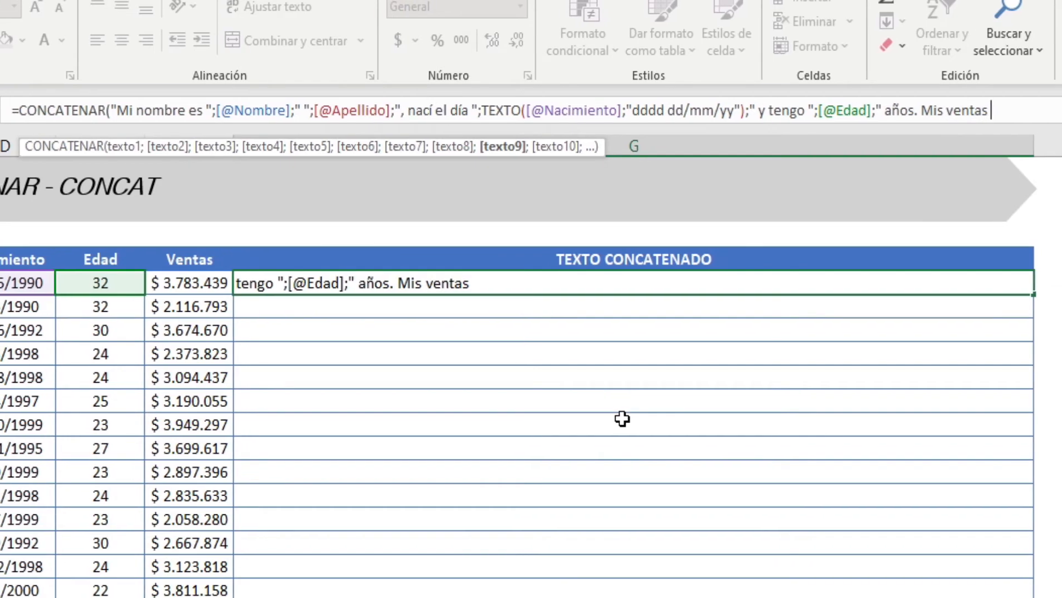
type("ron de\"")
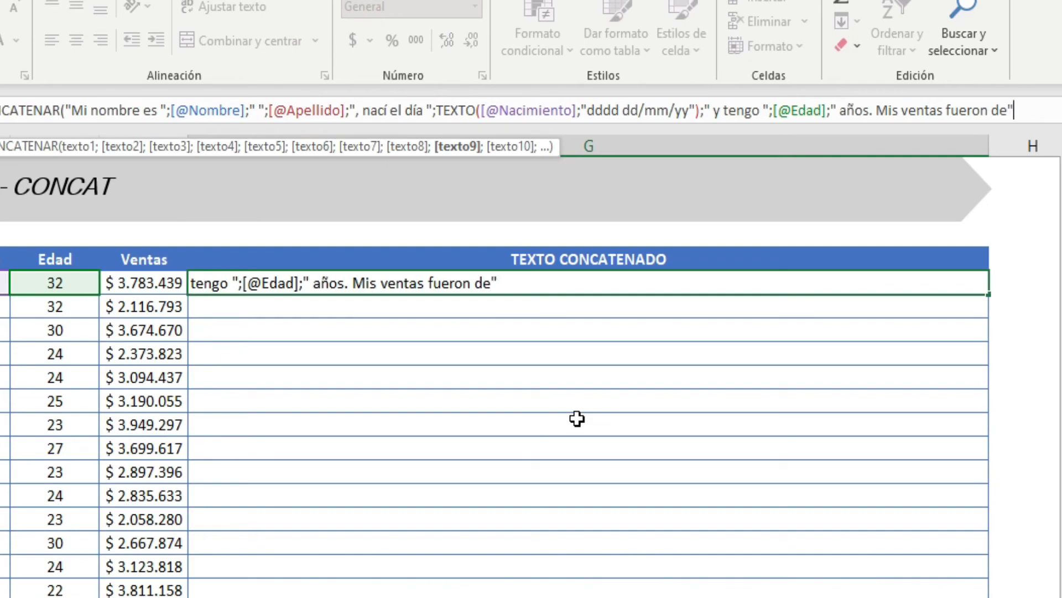
key("BackSpace")
type("\";")
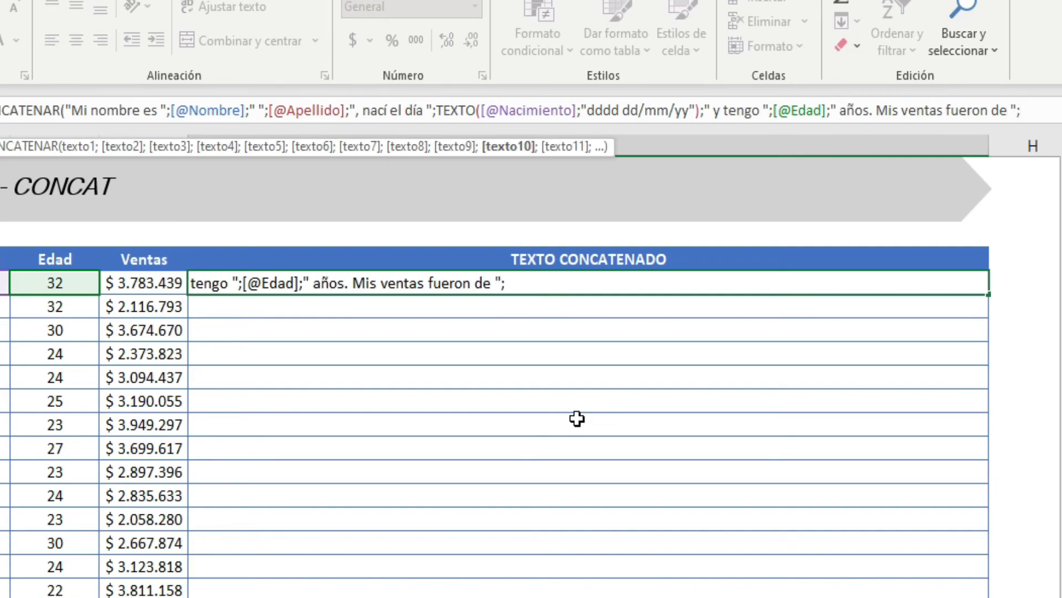
type("texto")
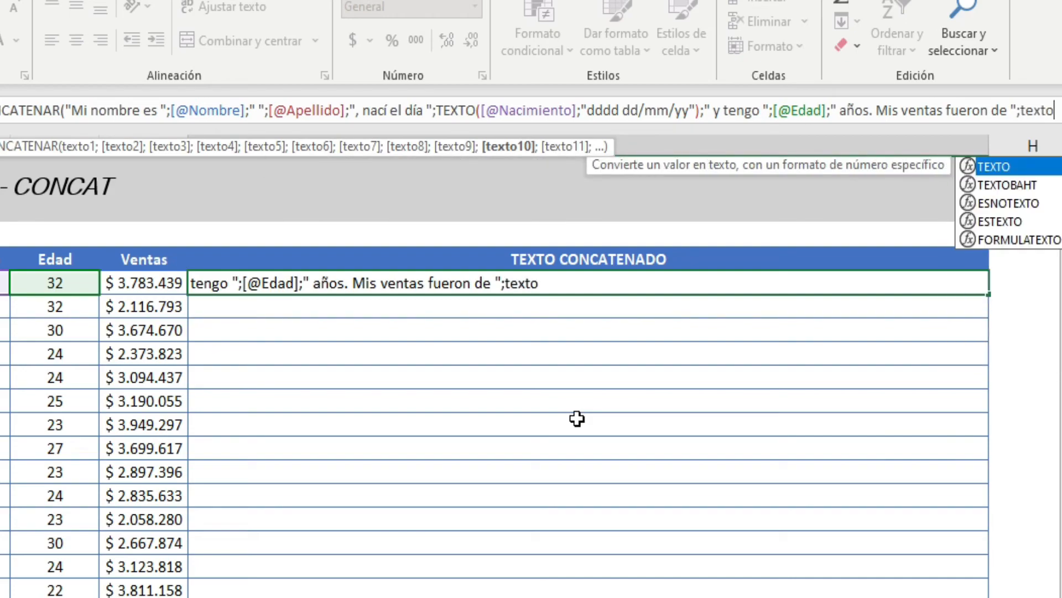
key("Tab")
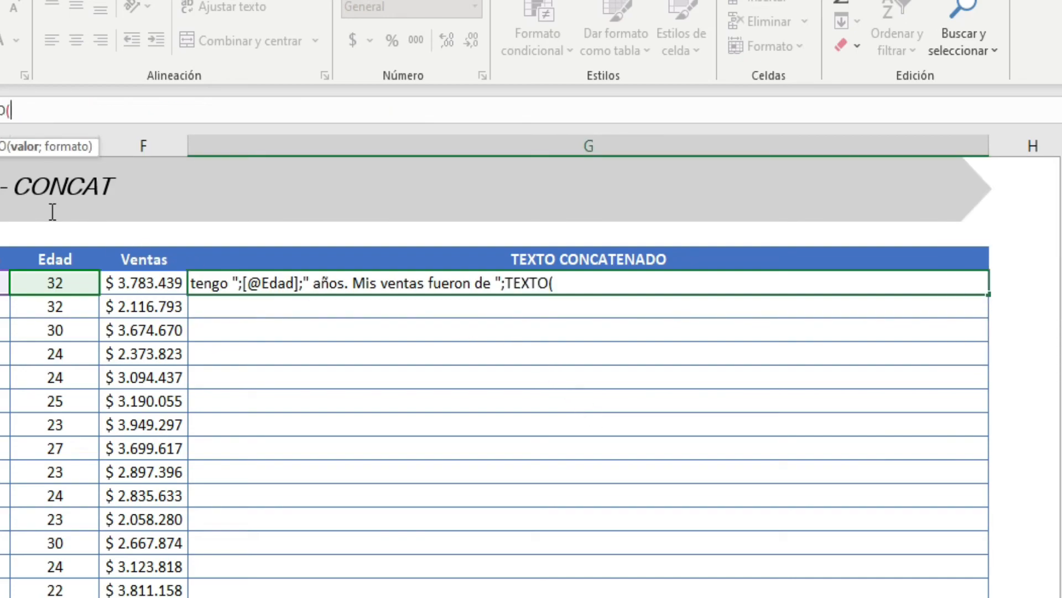
left_click(168, 283)
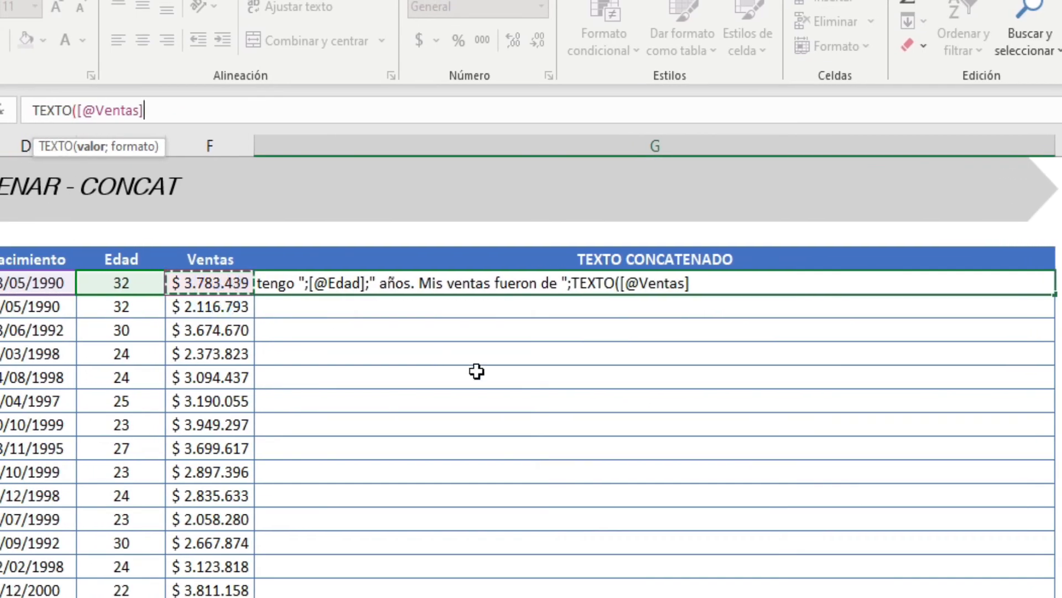
type(";\"")
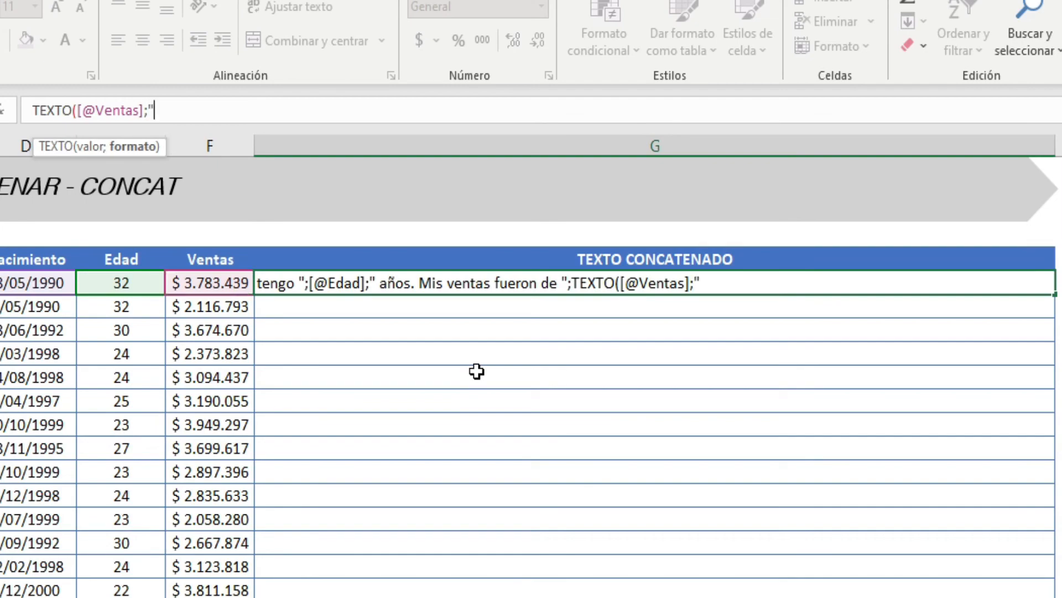
type("$ #.#))")
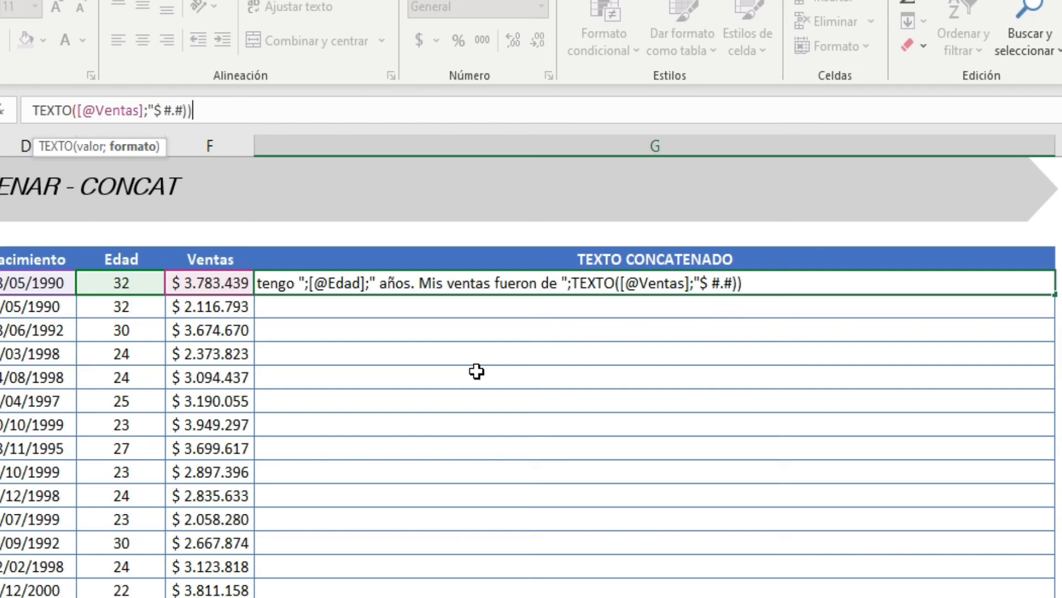
key("Return")
key("Return")
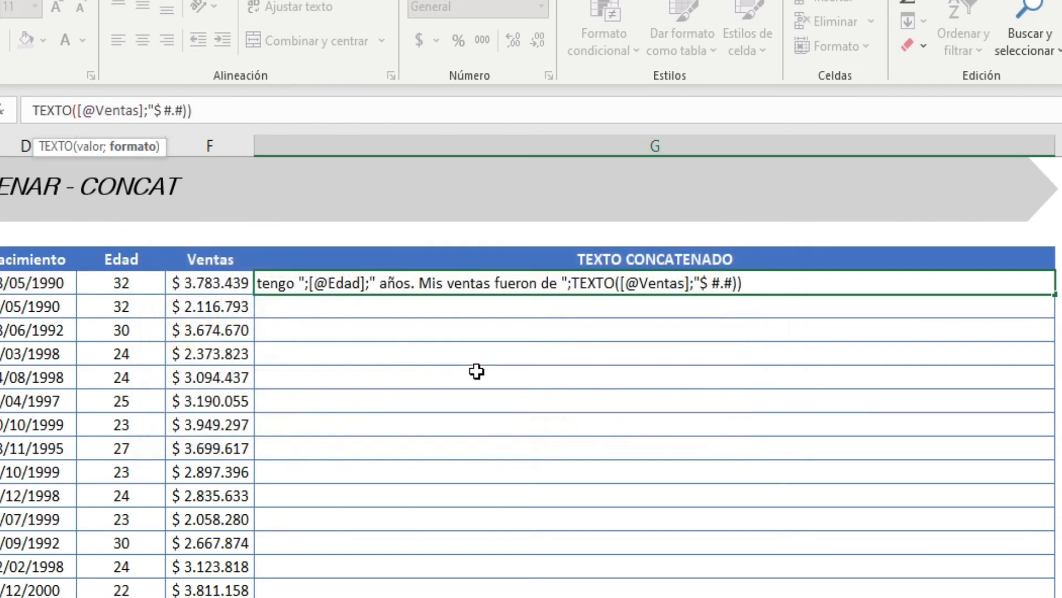
left_click(182, 110)
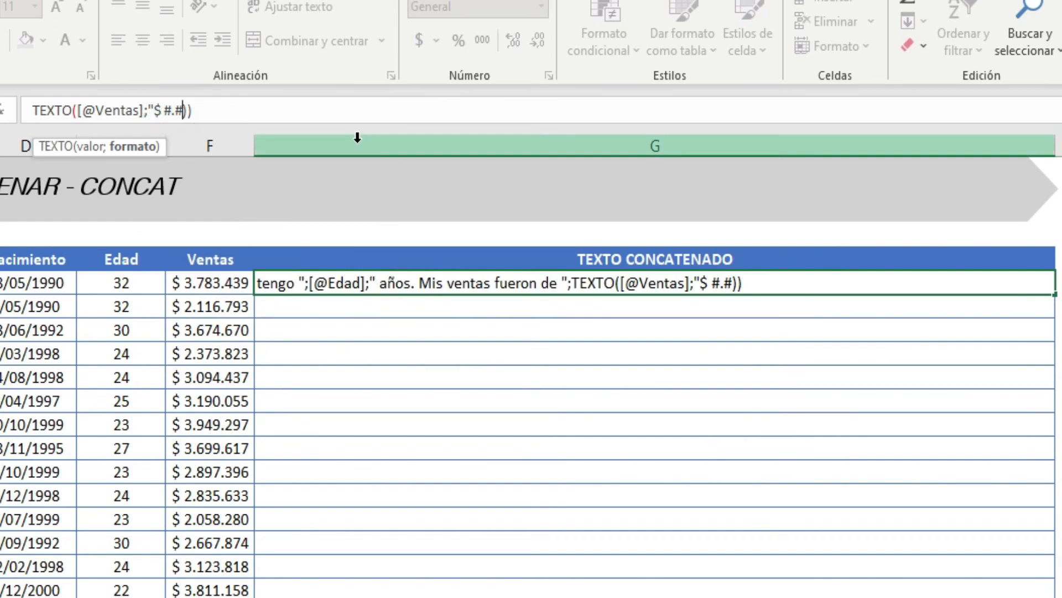
type("\"")
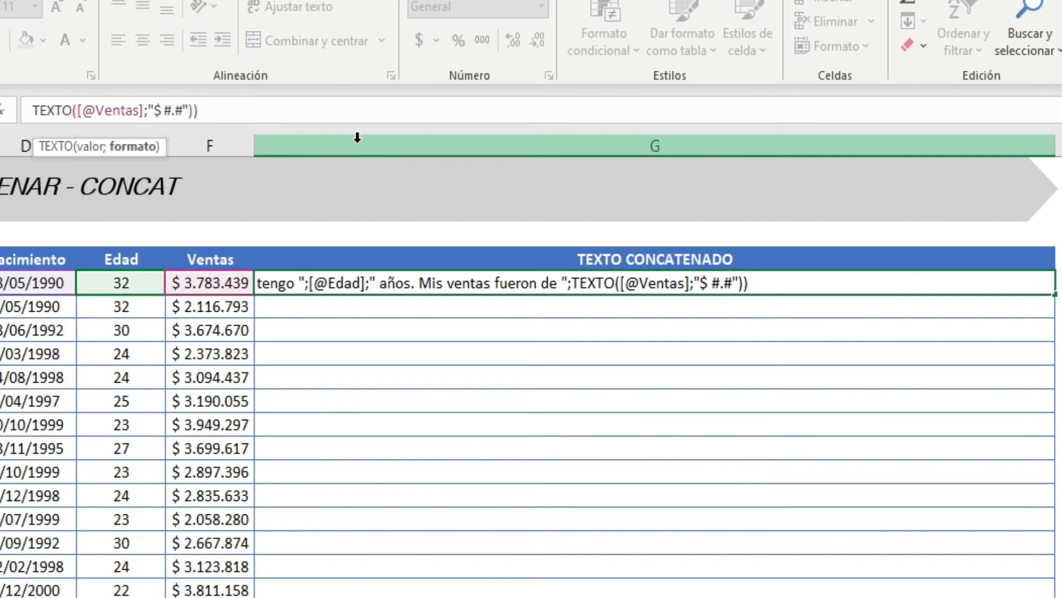
left_click(242, 111)
key("Return")
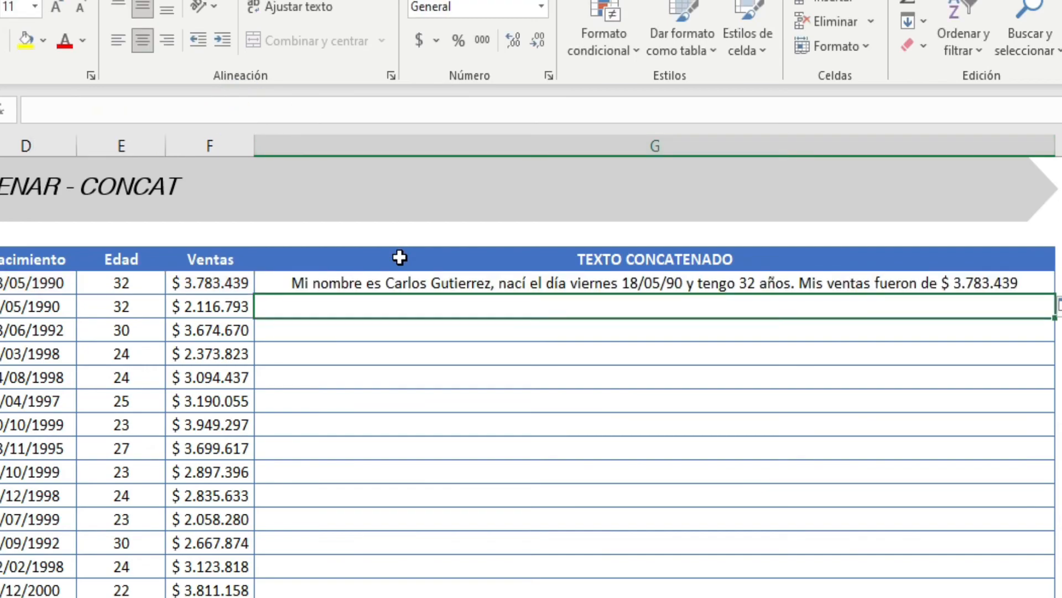
- Overwrite all cells of the TEXTO CONCATENADO column with the G4 formula and check the filled rows
left_click(376, 284)
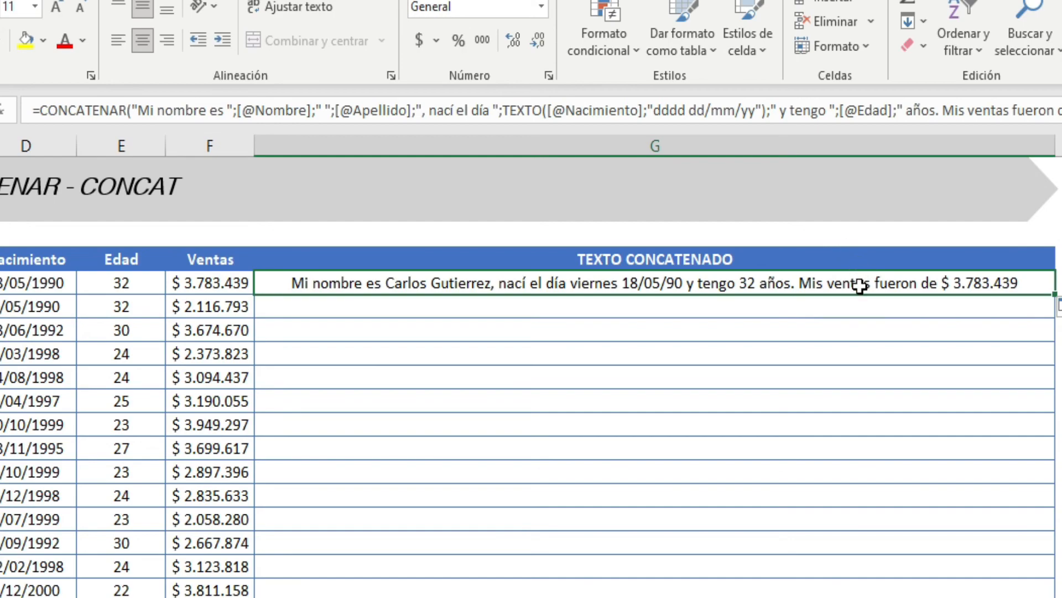
scroll(808, 316, "down", 2)
scroll(440, 407, "up", 2)
left_click(1058, 307)
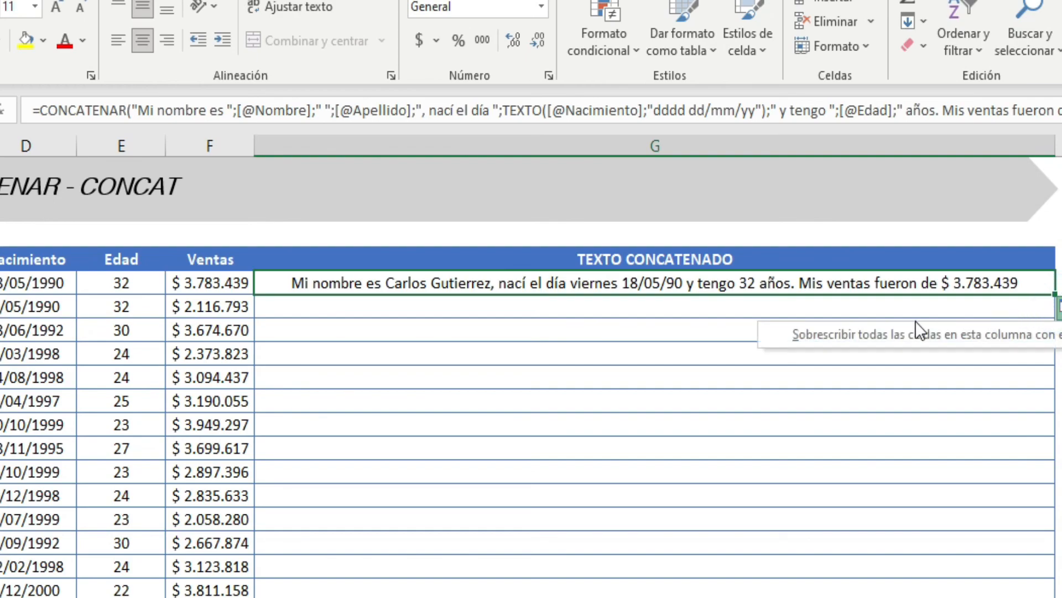
left_click(895, 331)
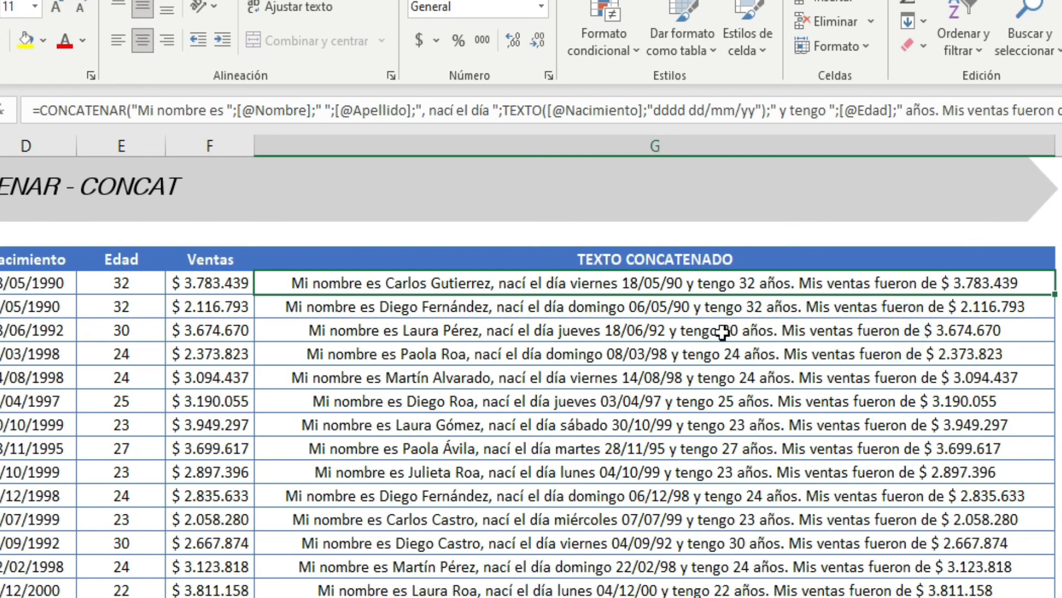
scroll(722, 332, "down", 2)
scroll(532, 354, "up", 1)
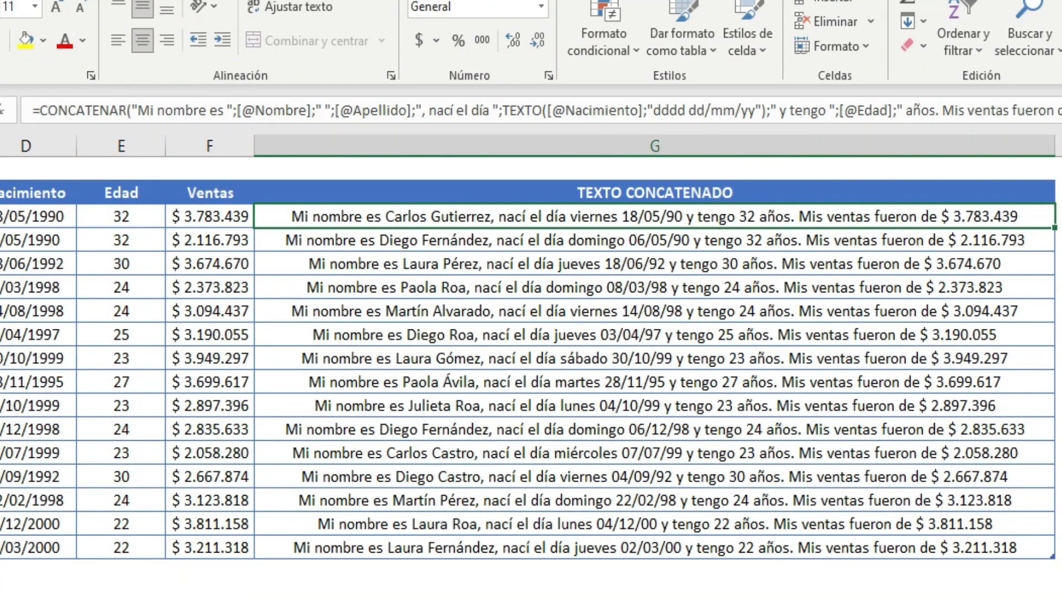
scroll(491, 273, "up", 1)
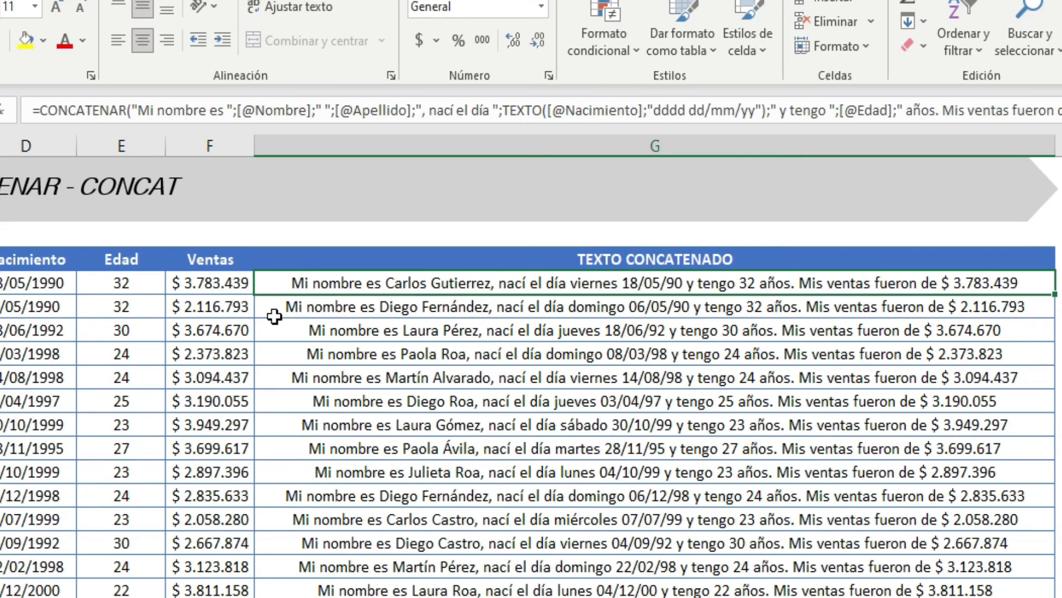
- Go to the sheet comparing CONCATENAR, CONCAT and &, and examine the first formula in the CONCATENAR column
left_click(166, 596)
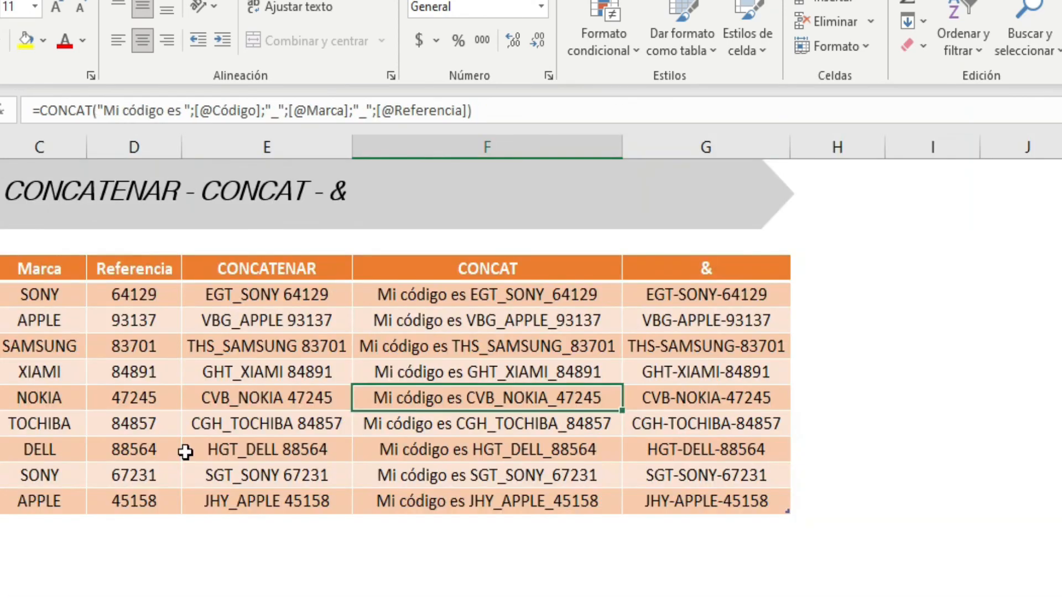
left_click(707, 258)
left_click(335, 303)
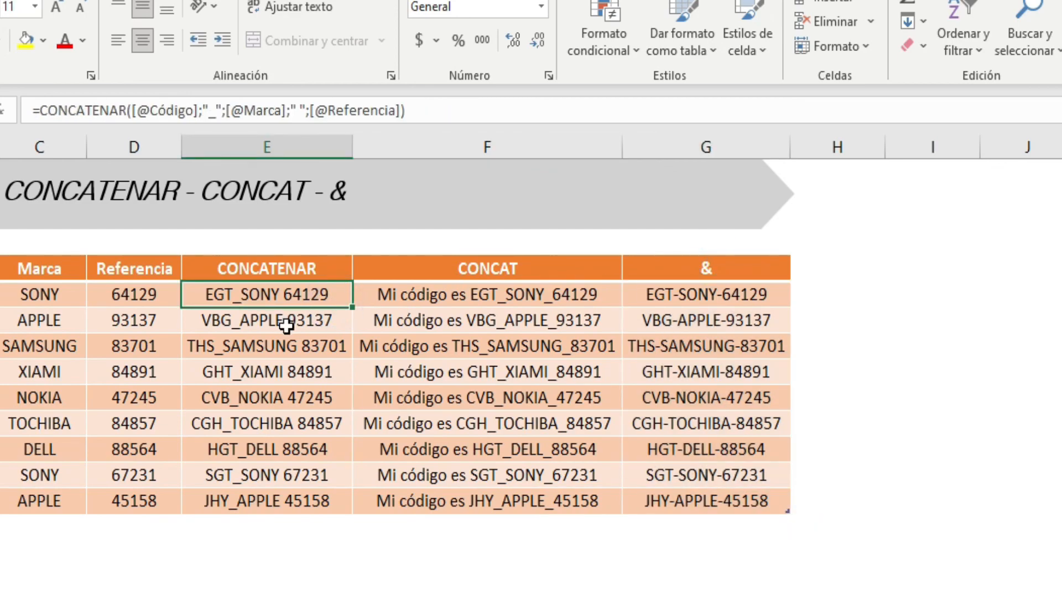